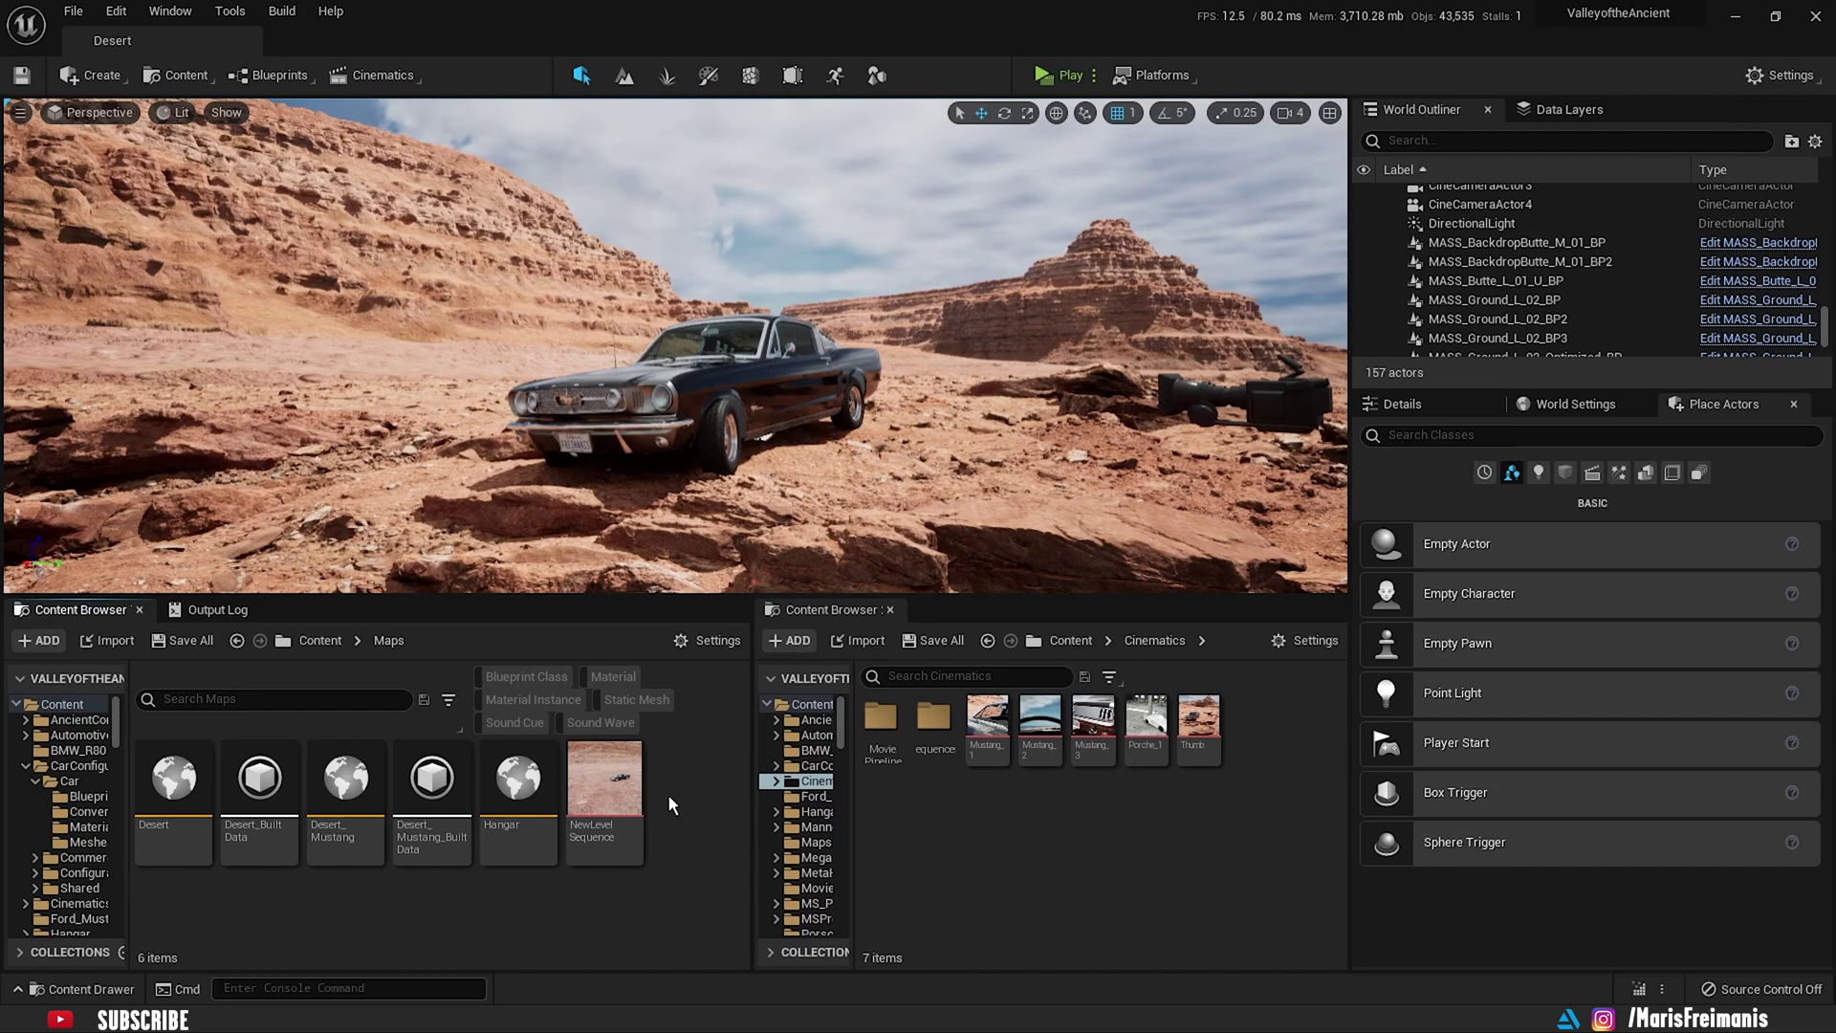
Step: Filter the Edit > Plugins list by 'movie render' to confirm Movie Render Queue is enabled
{"action": "left_click", "coordinate": [116, 10]}
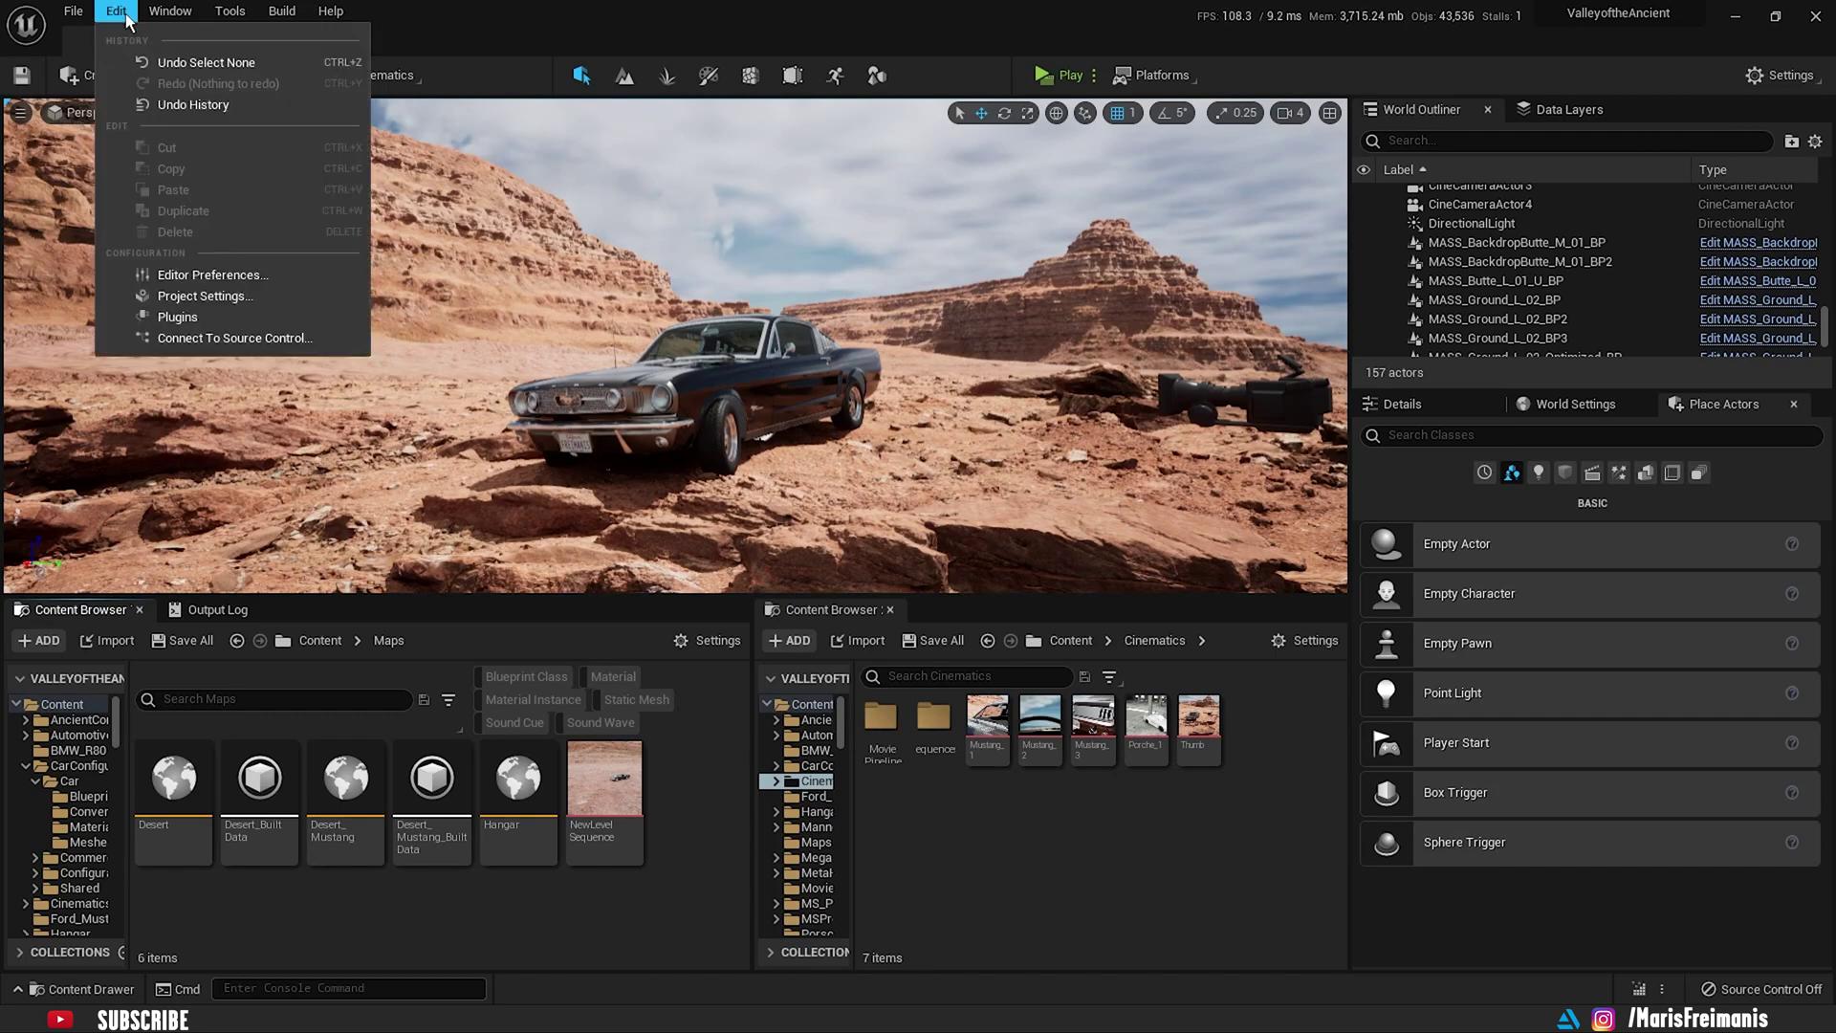
{"action": "left_click", "coordinate": [196, 317]}
{"action": "left_click", "coordinate": [1205, 68]}
{"action": "type", "text": "m"}
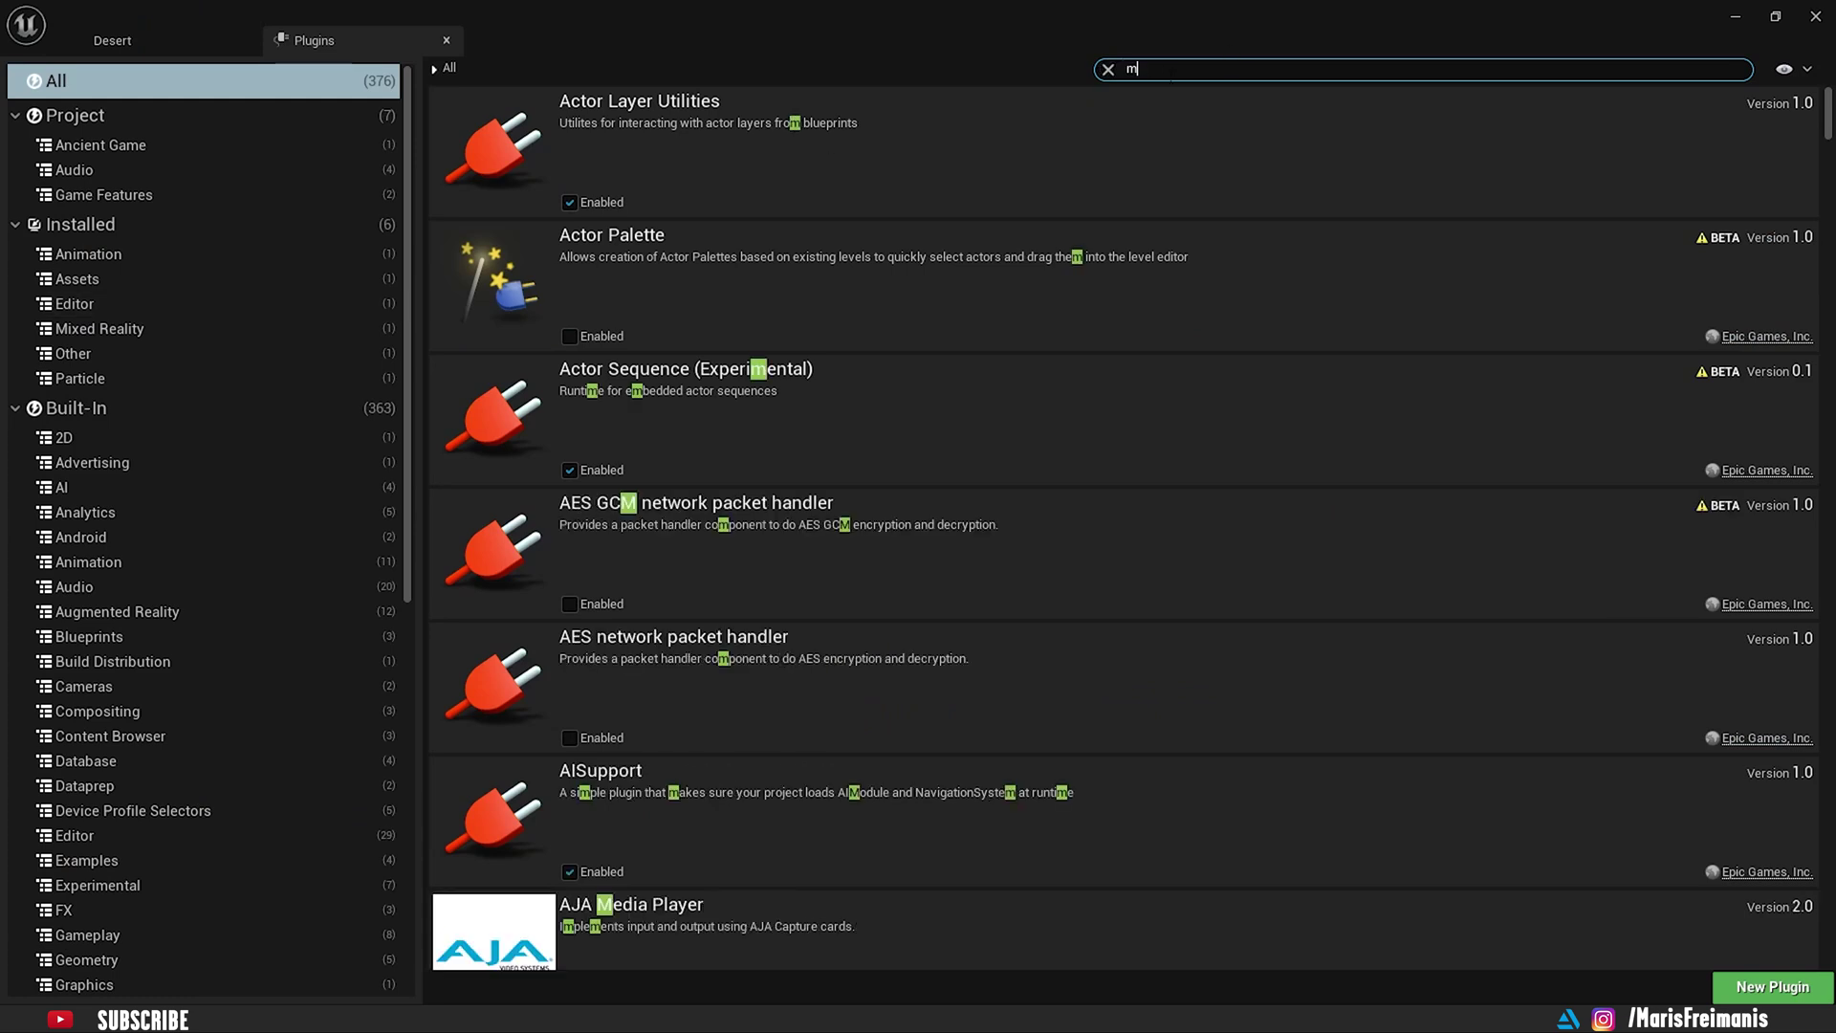
{"action": "type", "text": "ovie render"}
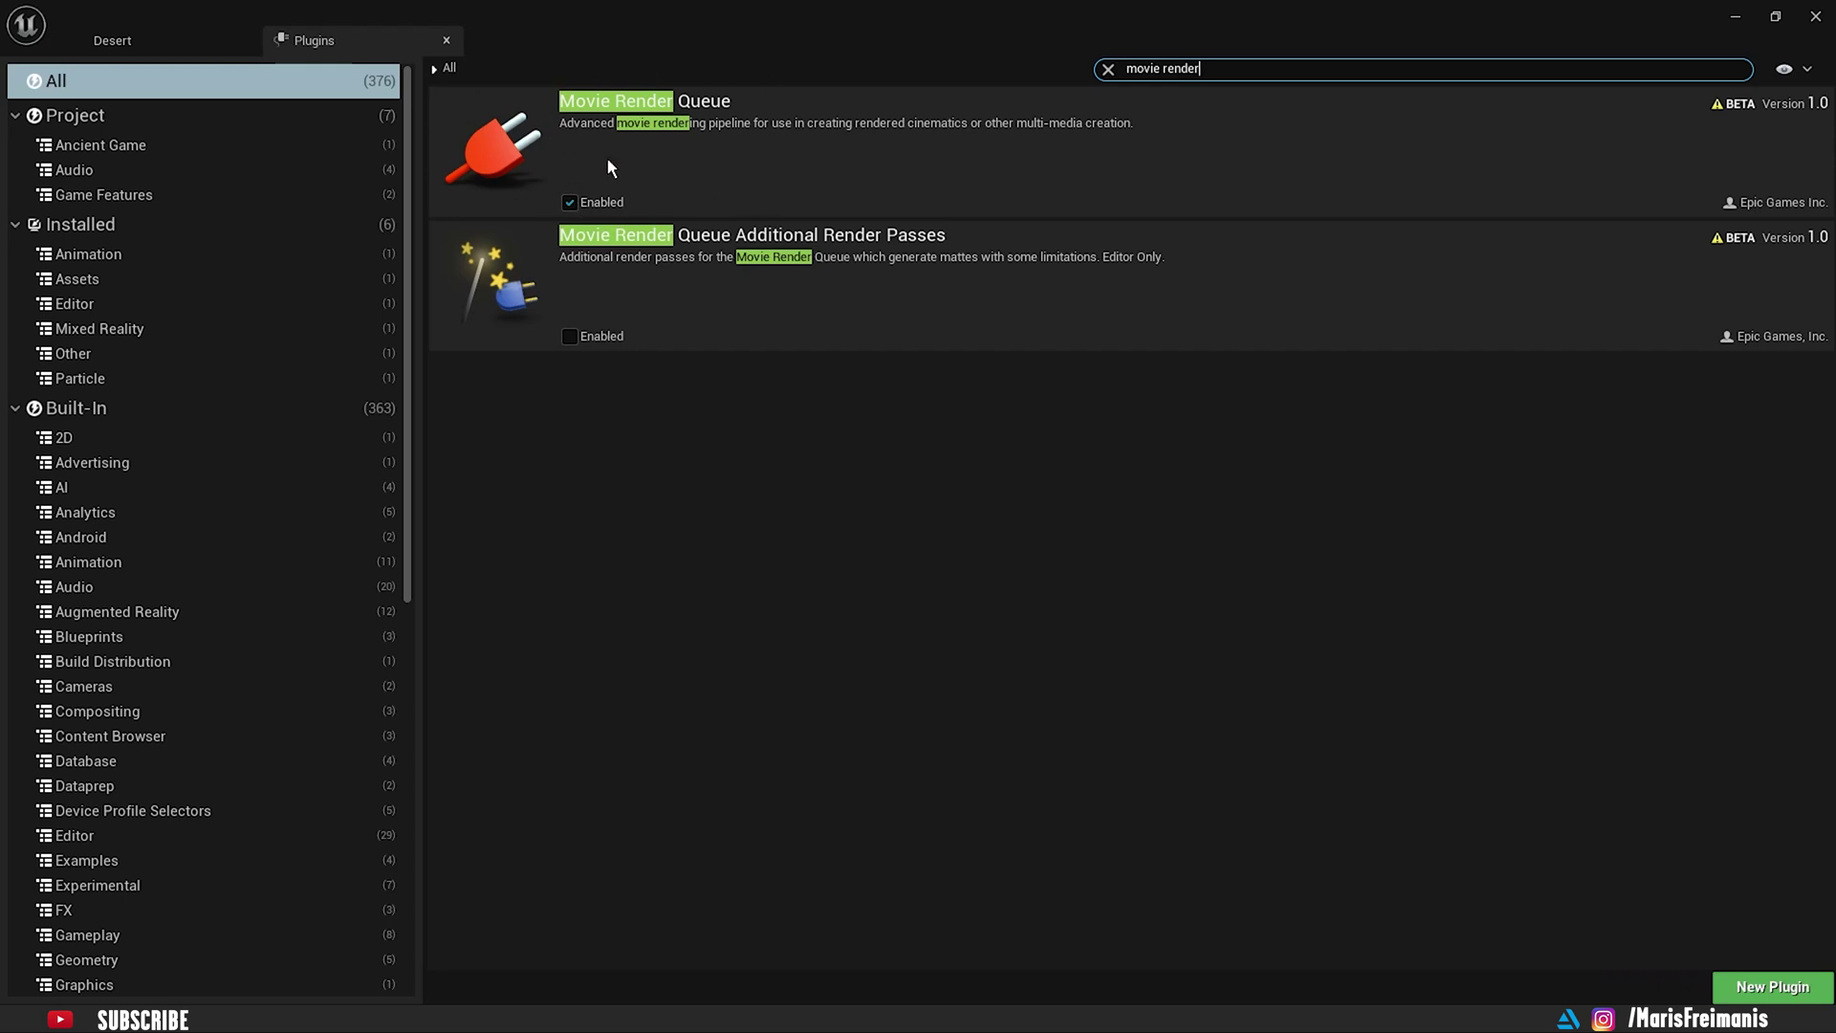
Step: Close Plugins, create a Level Sequence named 'Tutorial' in Cinematics, and open it in Sequencer
{"action": "left_click", "coordinate": [445, 40]}
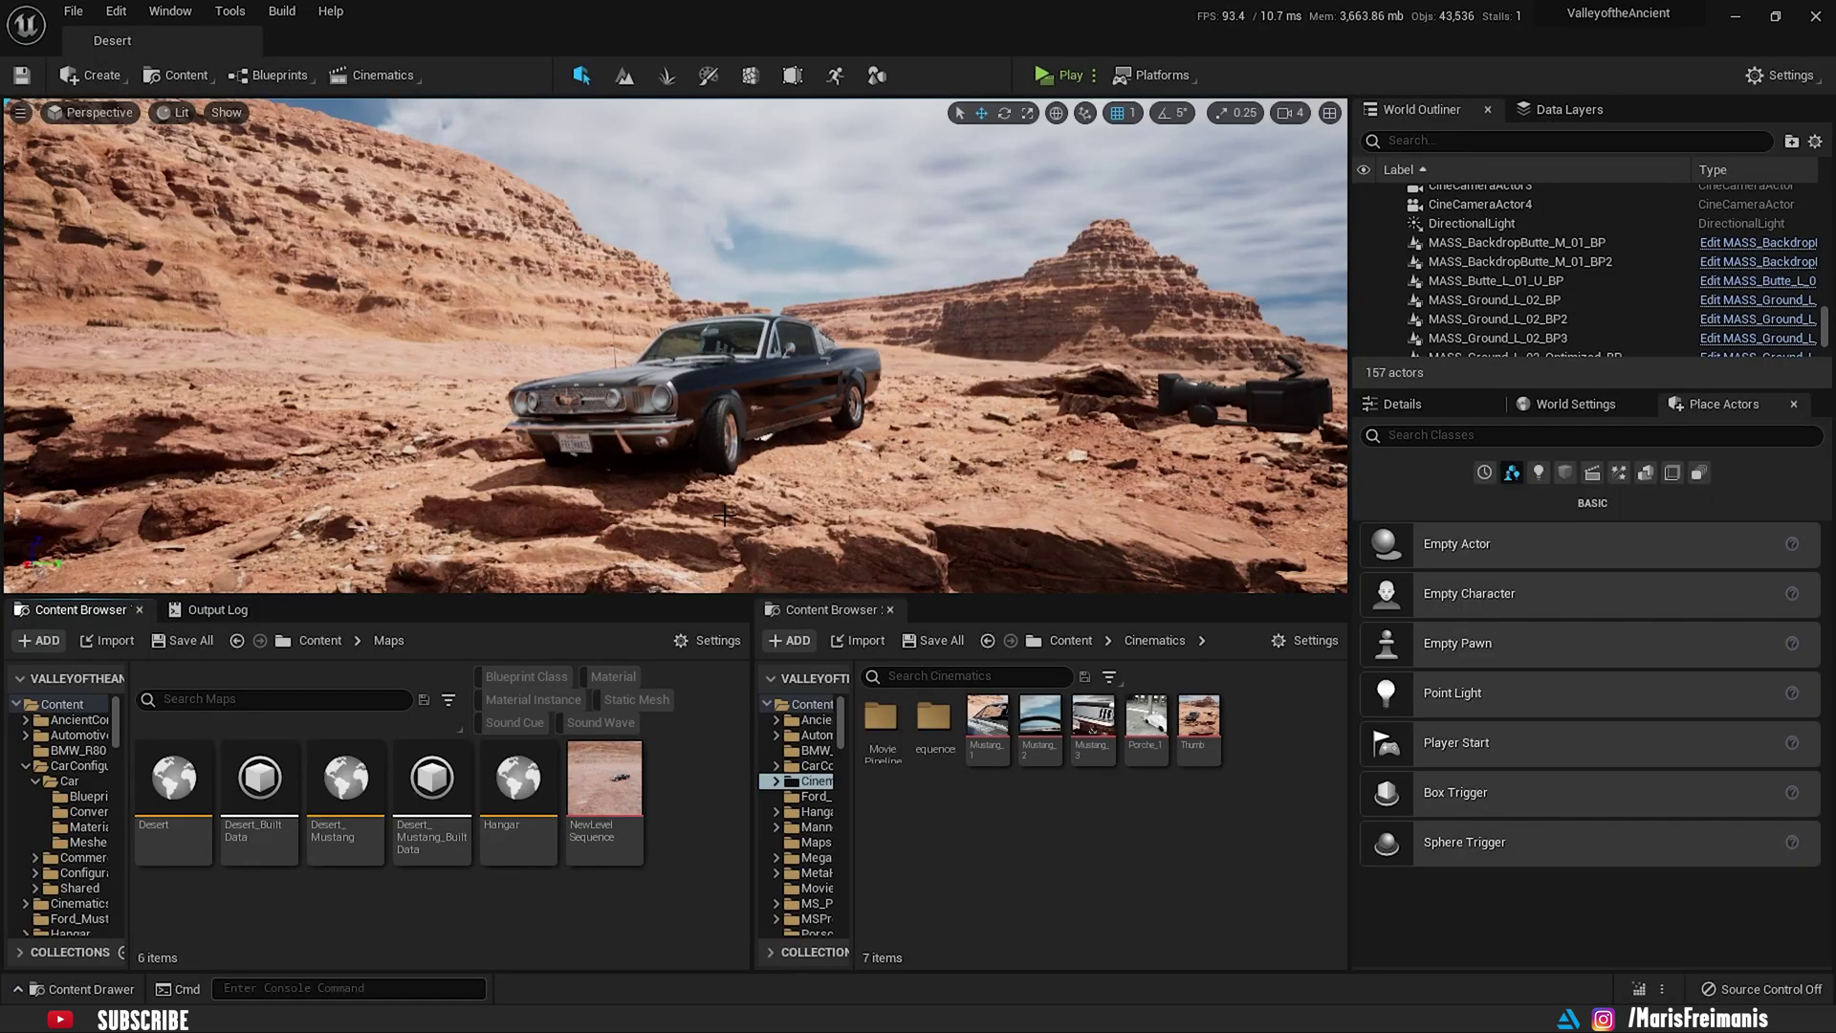
{"action": "right_click", "coordinate": [922, 852]}
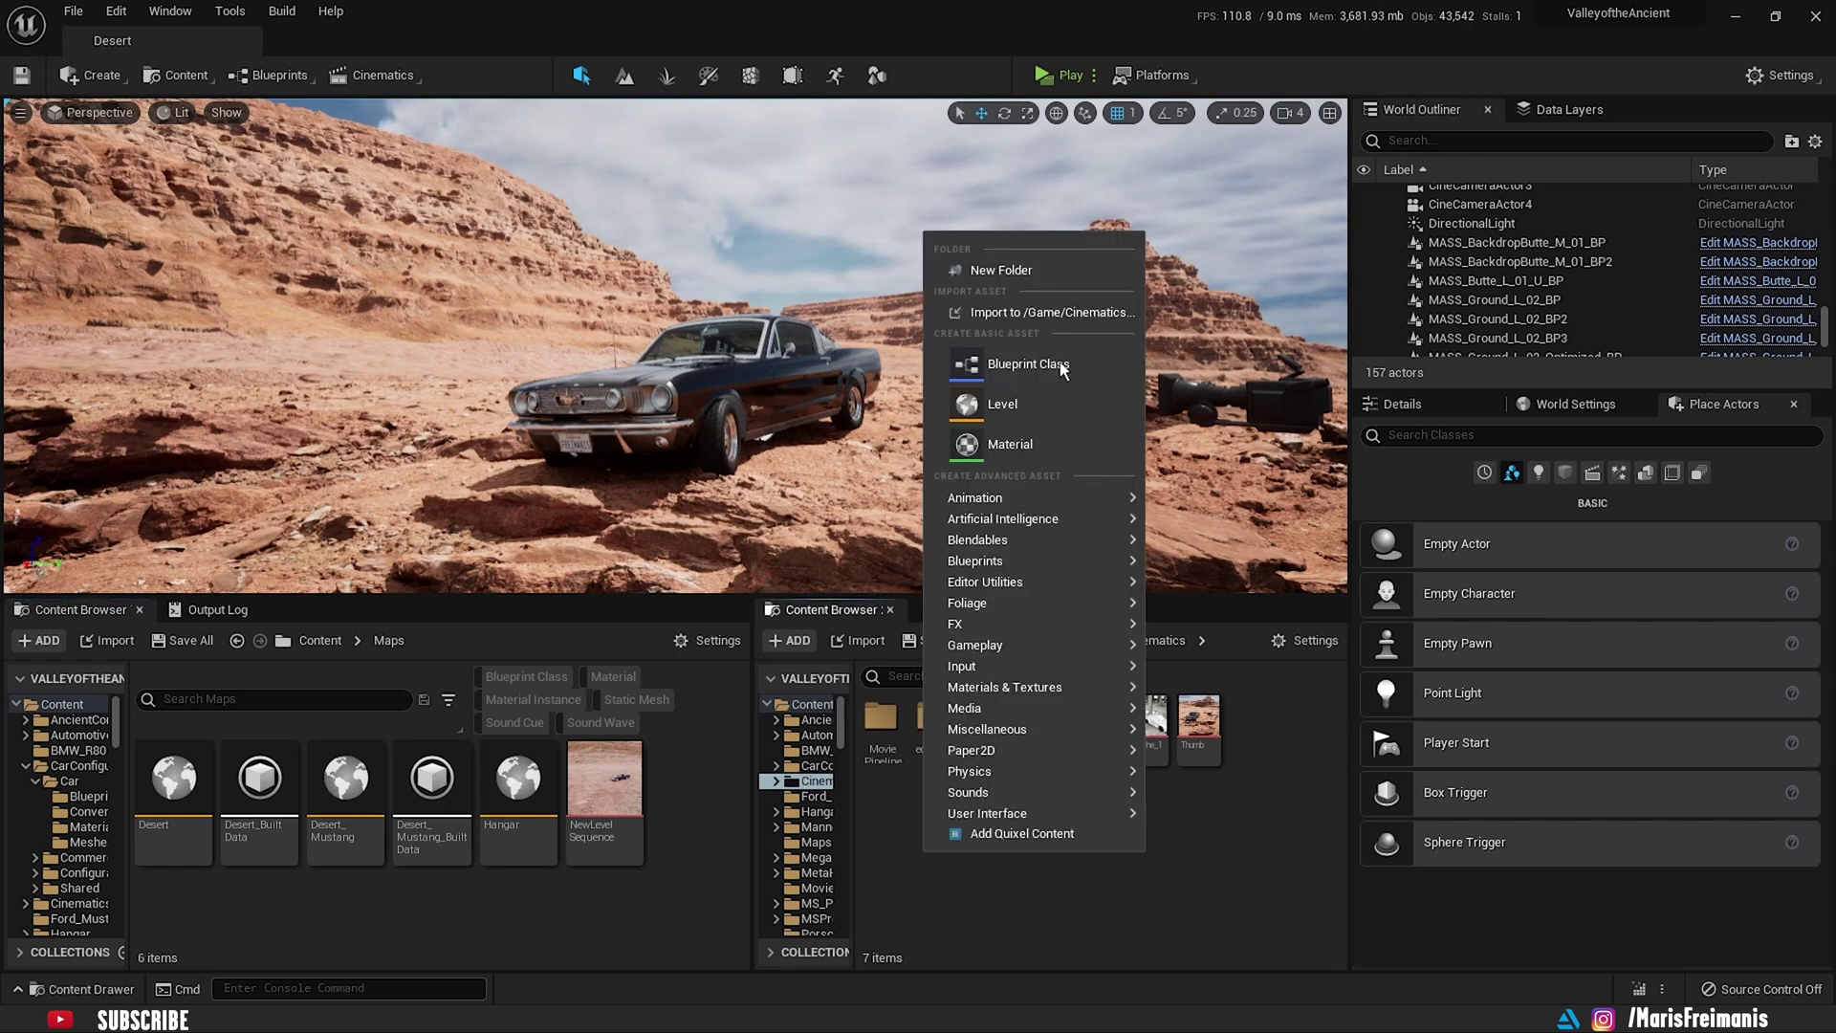
{"action": "mouse_move", "coordinate": [1048, 499]}
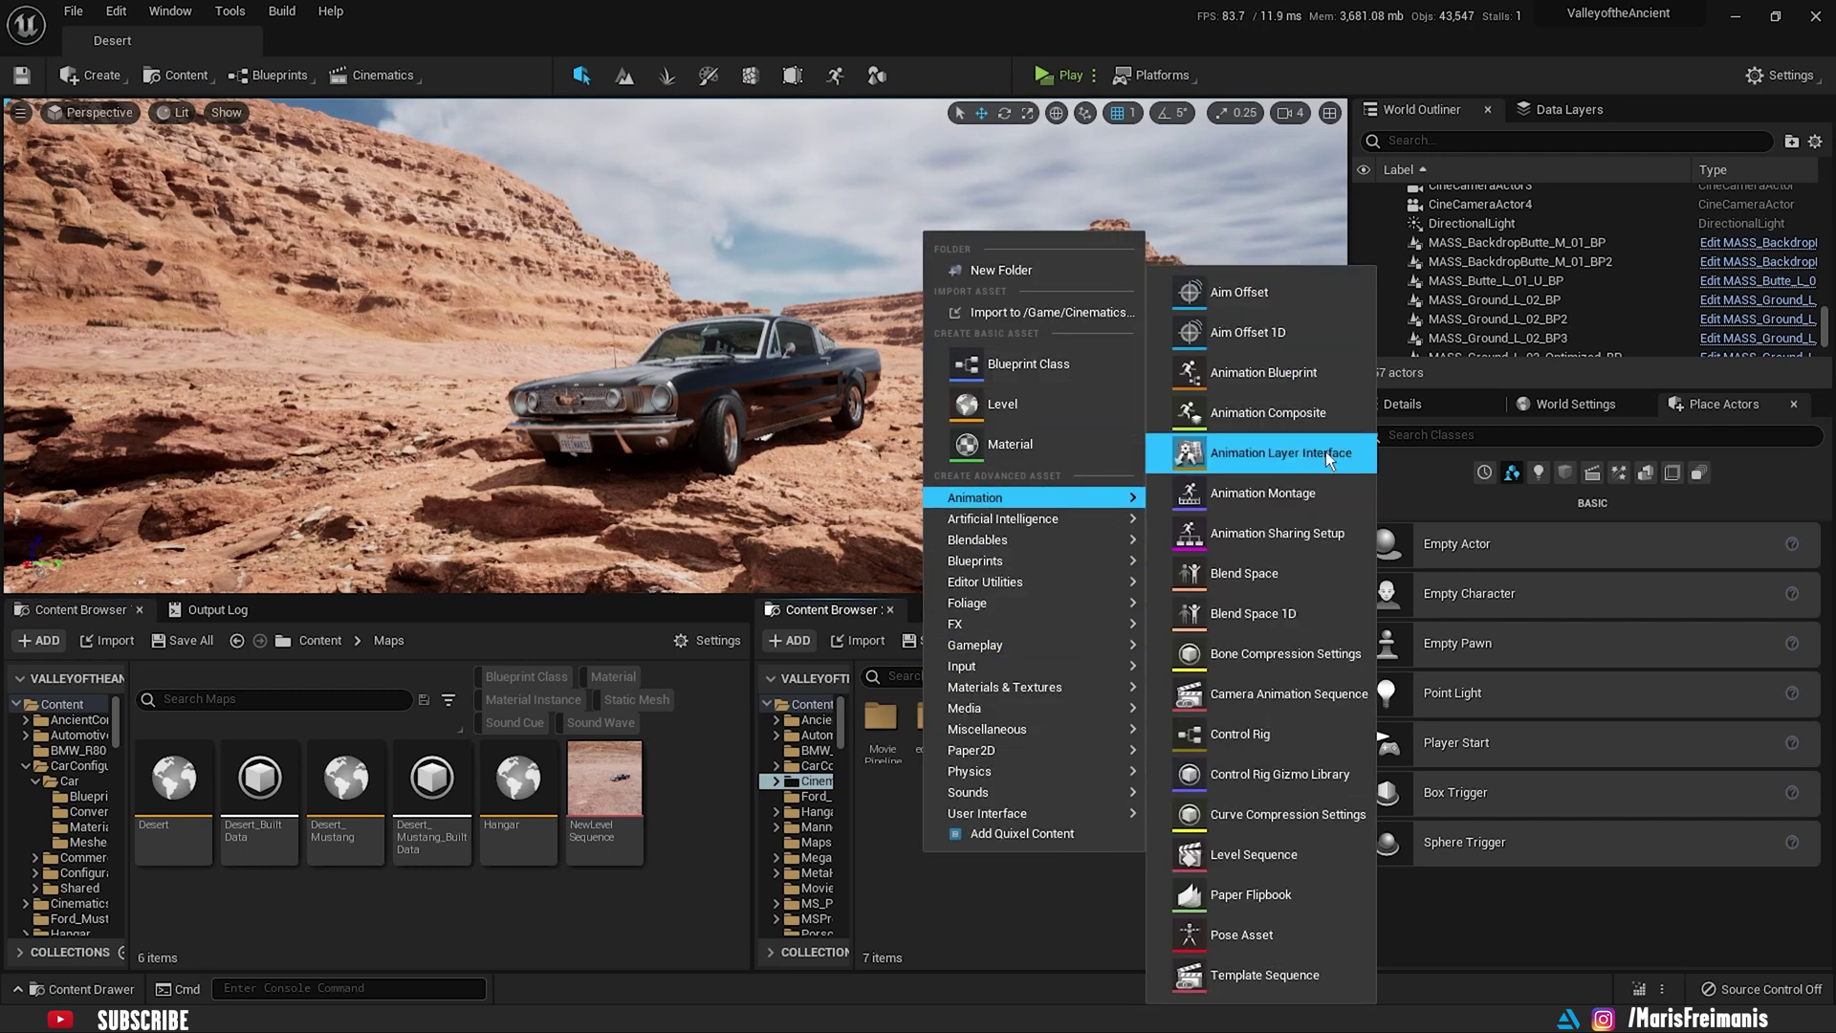
{"action": "left_click", "coordinate": [1254, 866]}
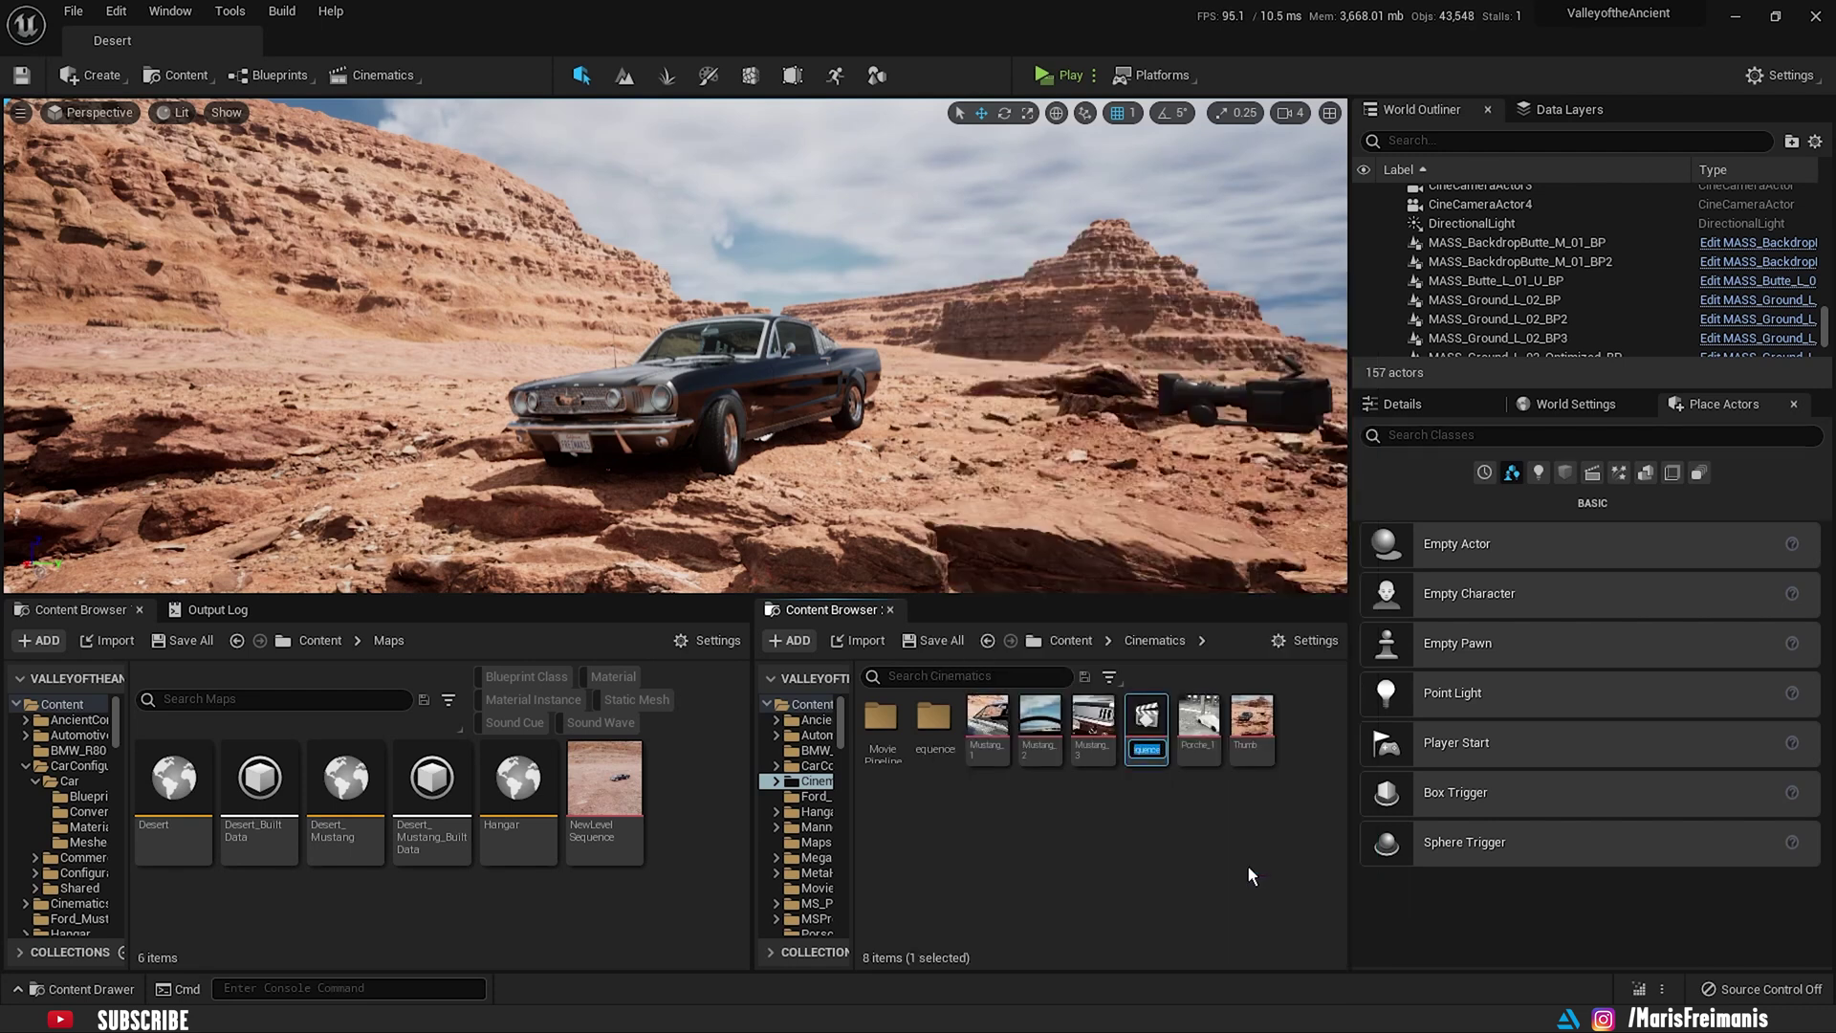
{"action": "type", "text": "Tutorial"}
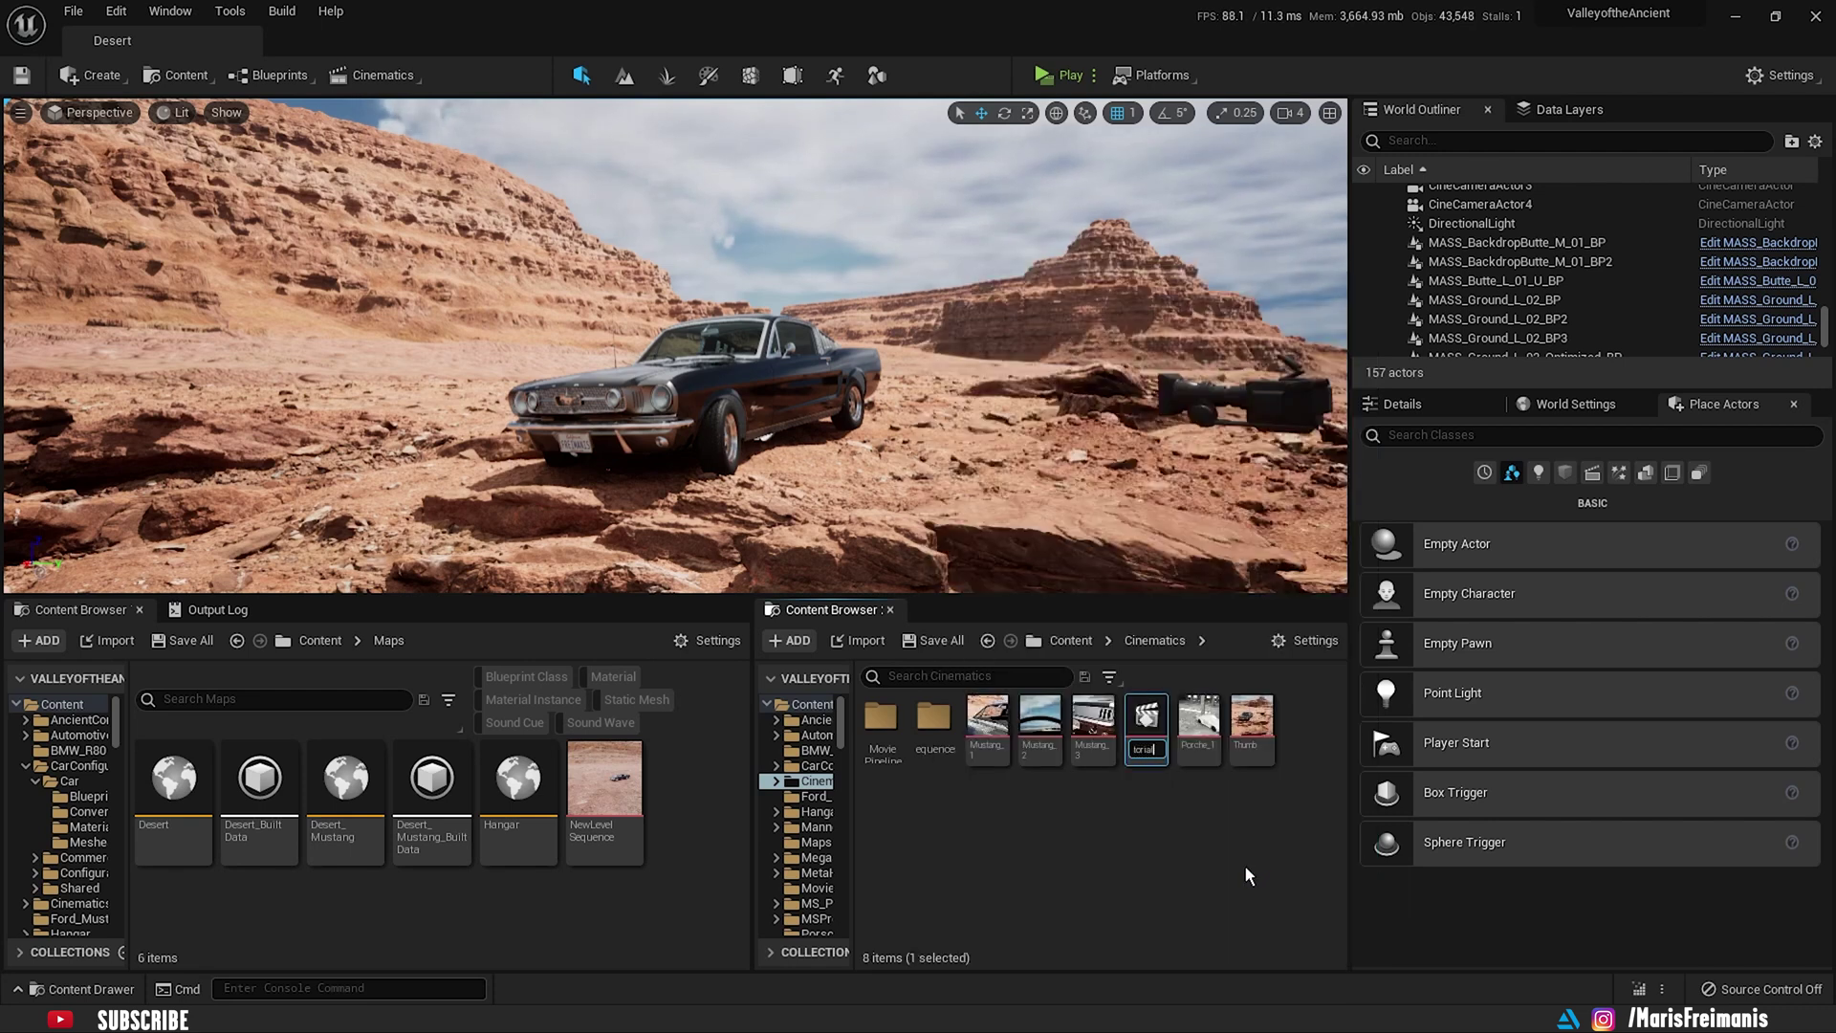
{"action": "key", "text": "Return"}
{"action": "double_click", "coordinate": [1253, 731]}
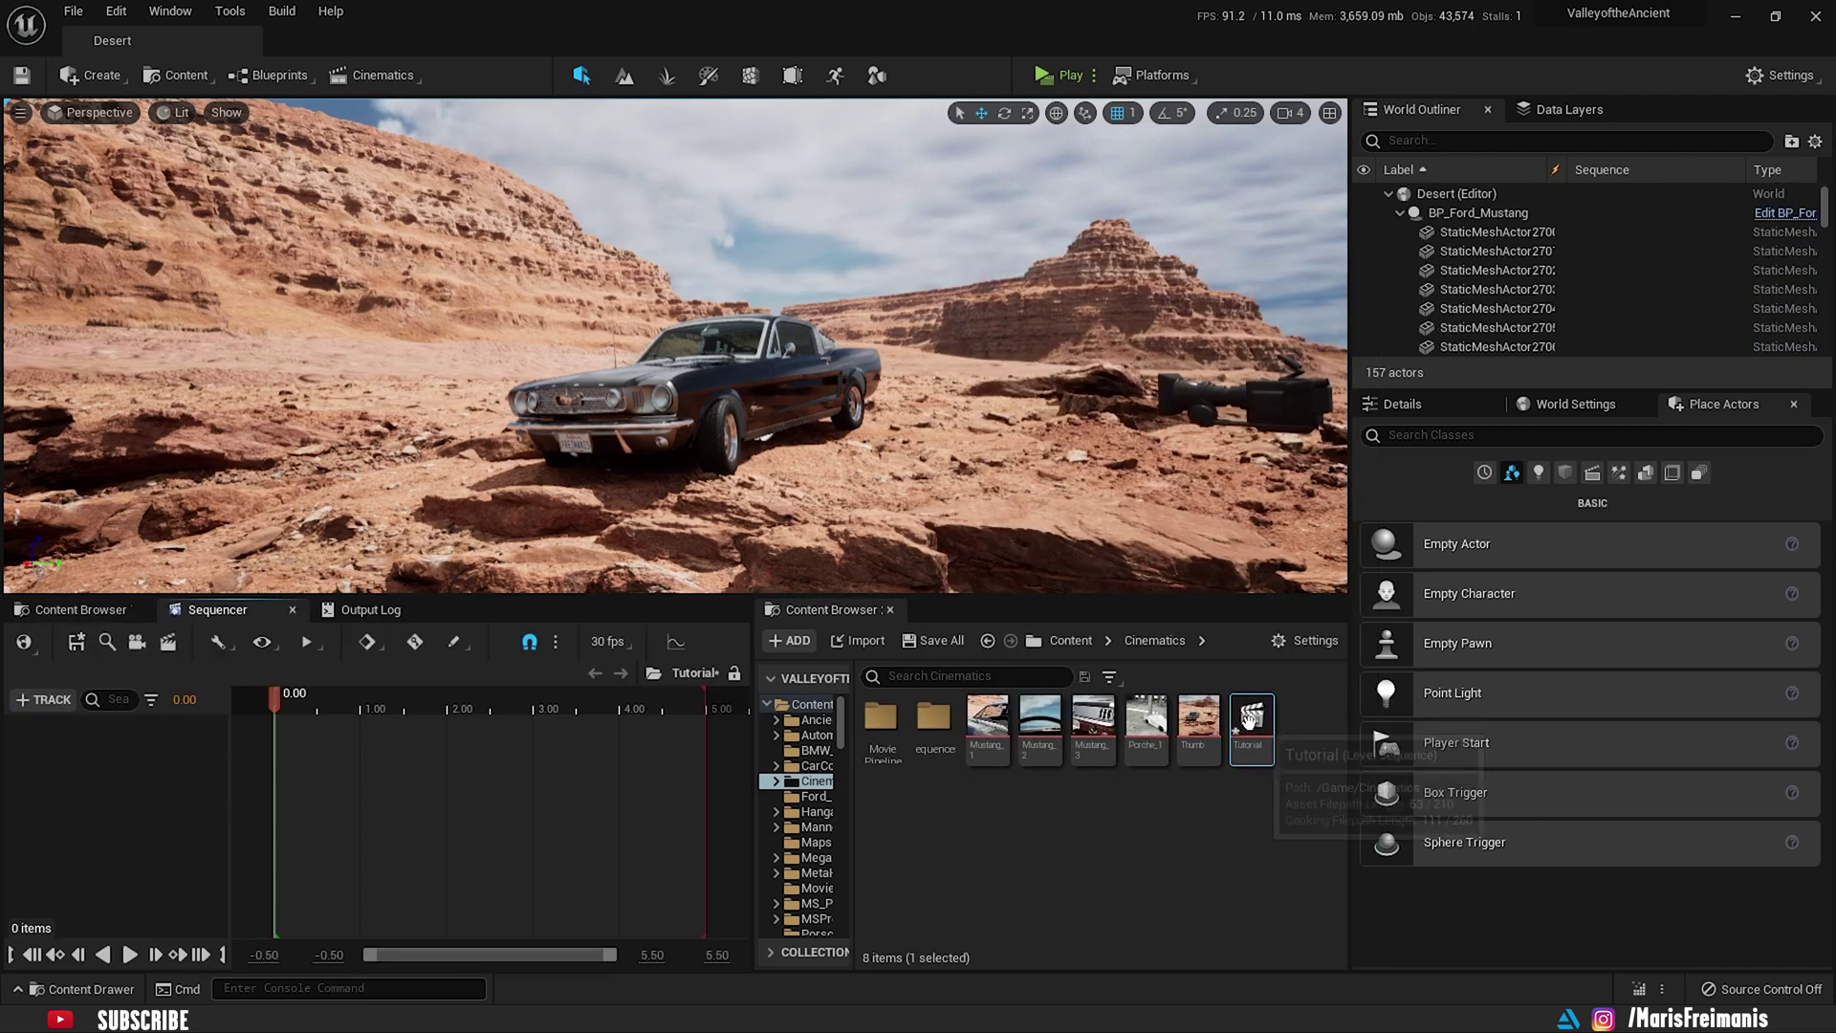
Step: Filter the Outliner and placeable actors by 'came' and select the first cine camera
{"action": "left_click", "coordinate": [1471, 141]}
{"action": "type", "text": "came"}
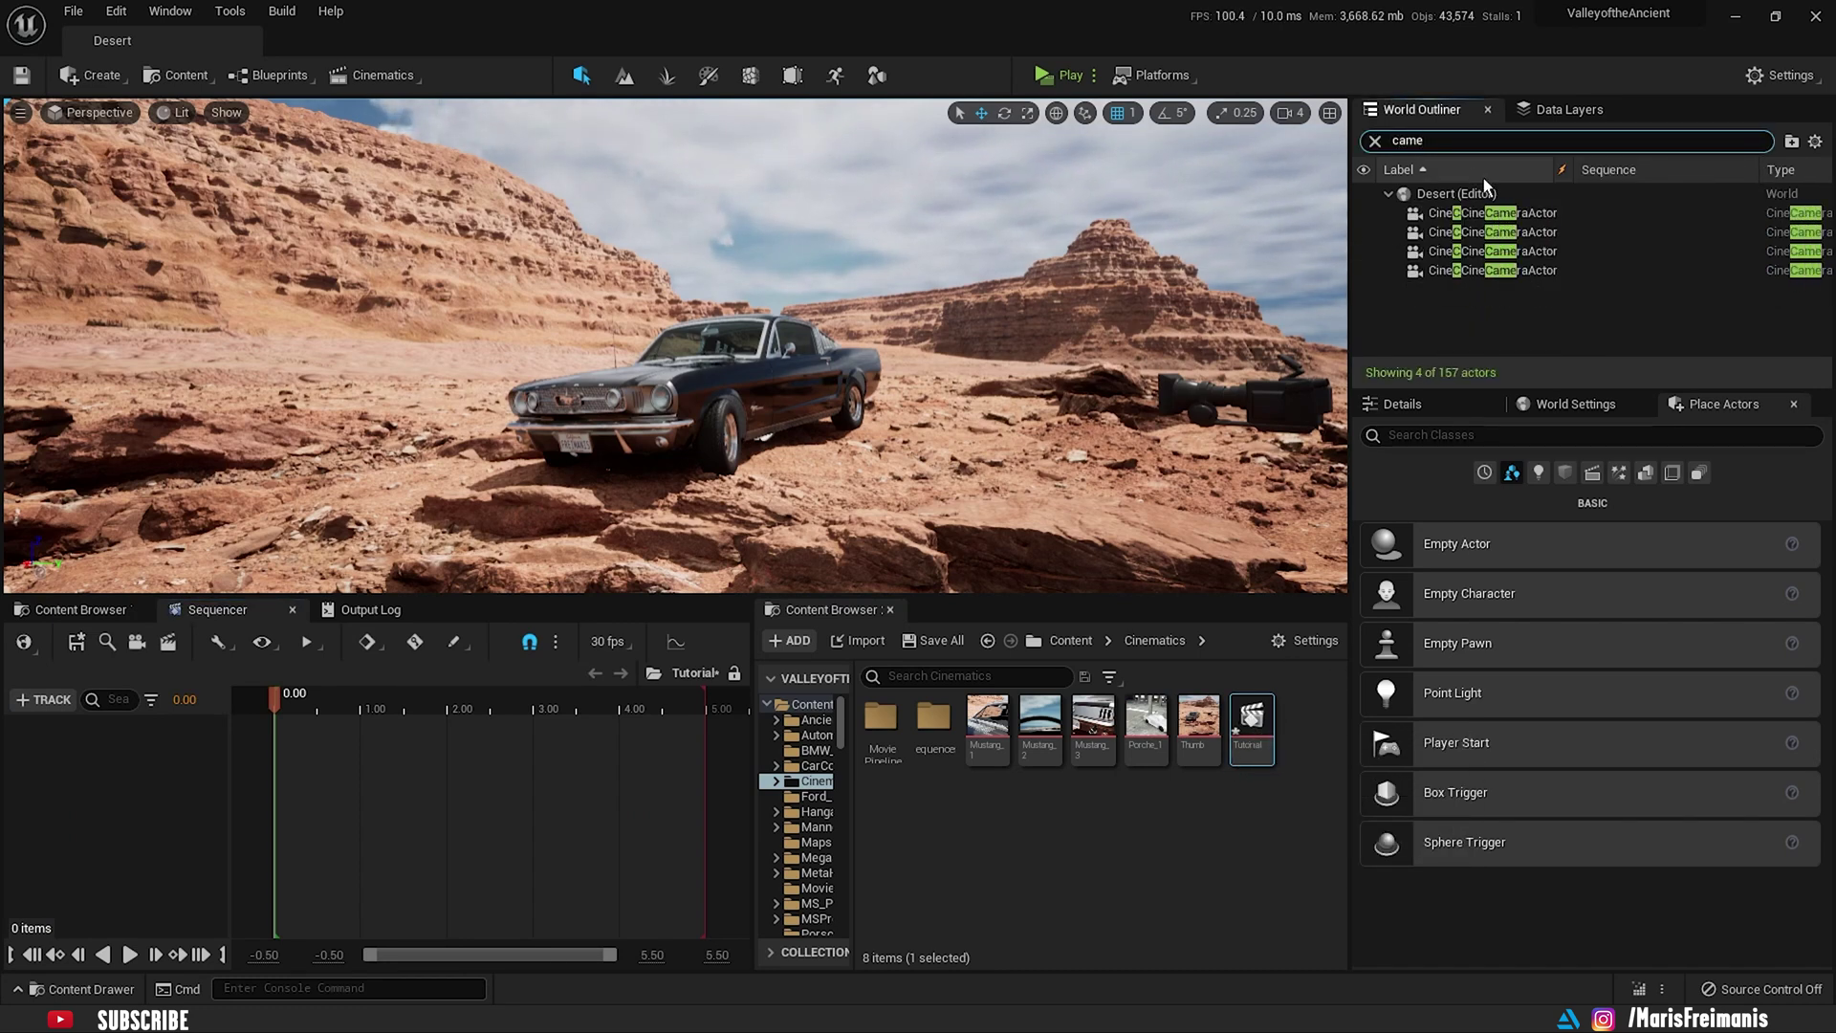
{"action": "left_click", "coordinate": [1507, 216]}
{"action": "left_click", "coordinate": [1651, 436]}
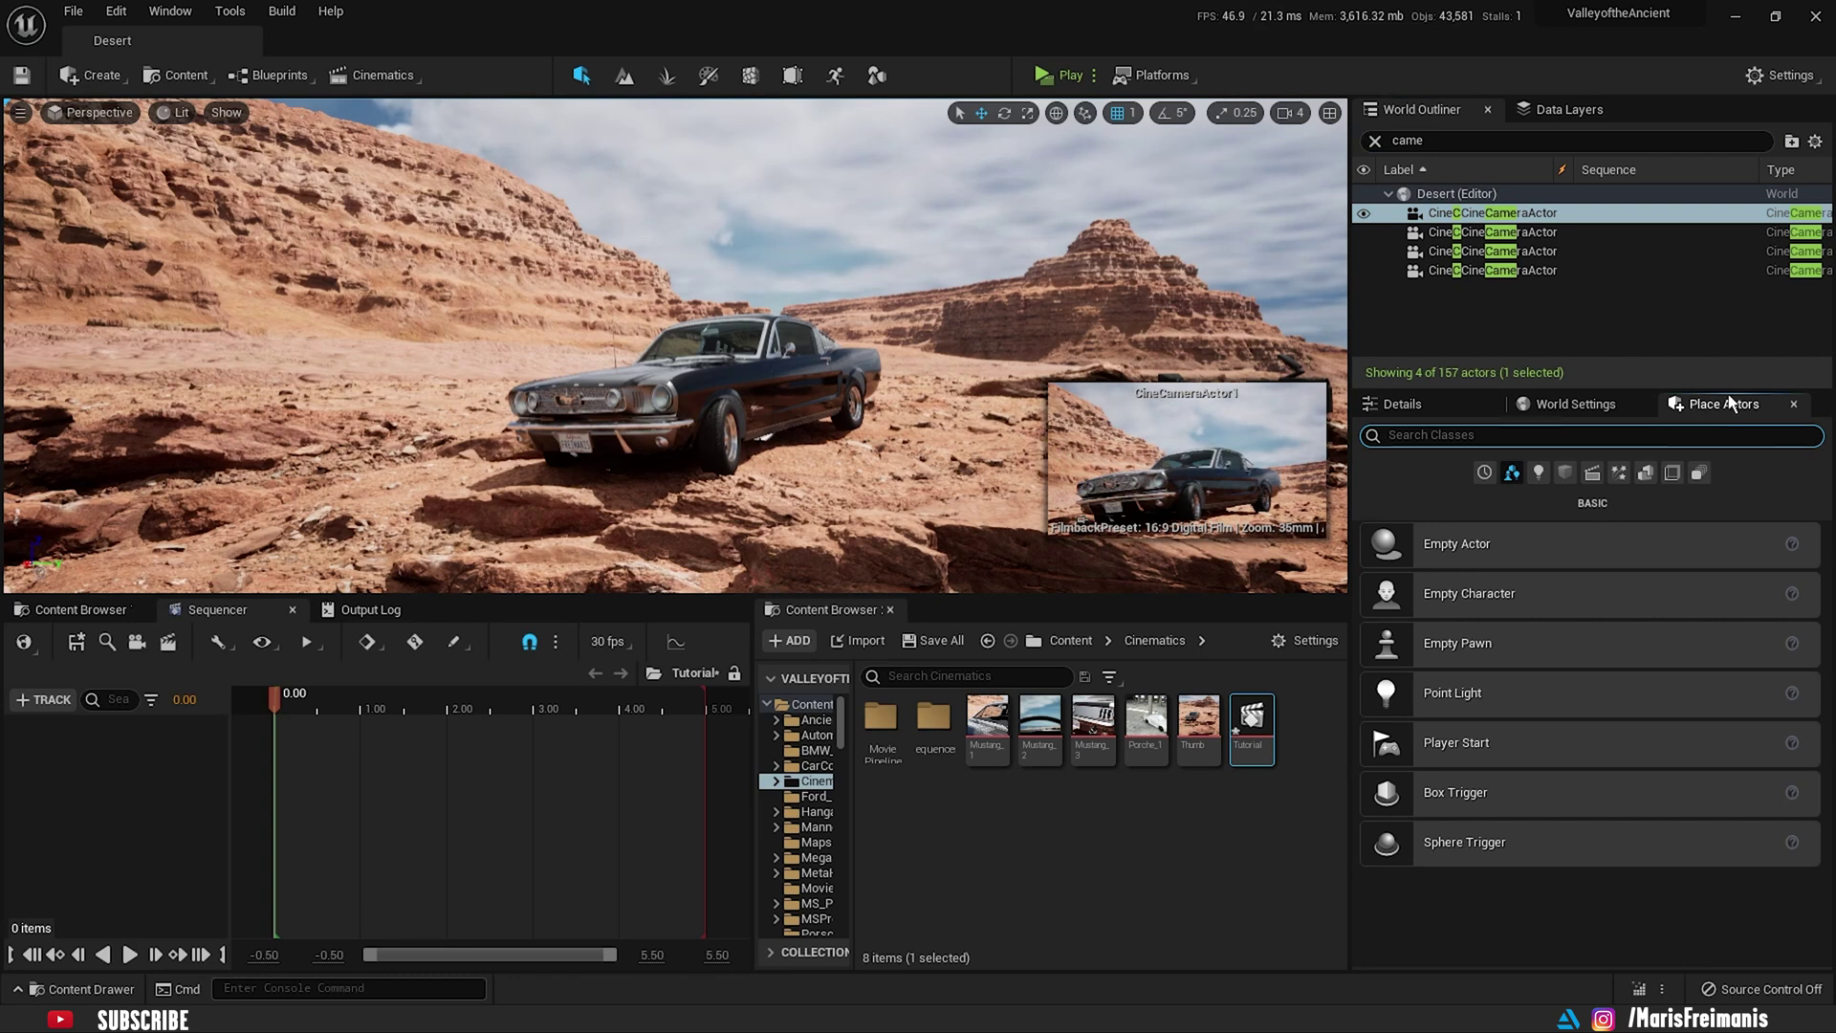
{"action": "type", "text": "came"}
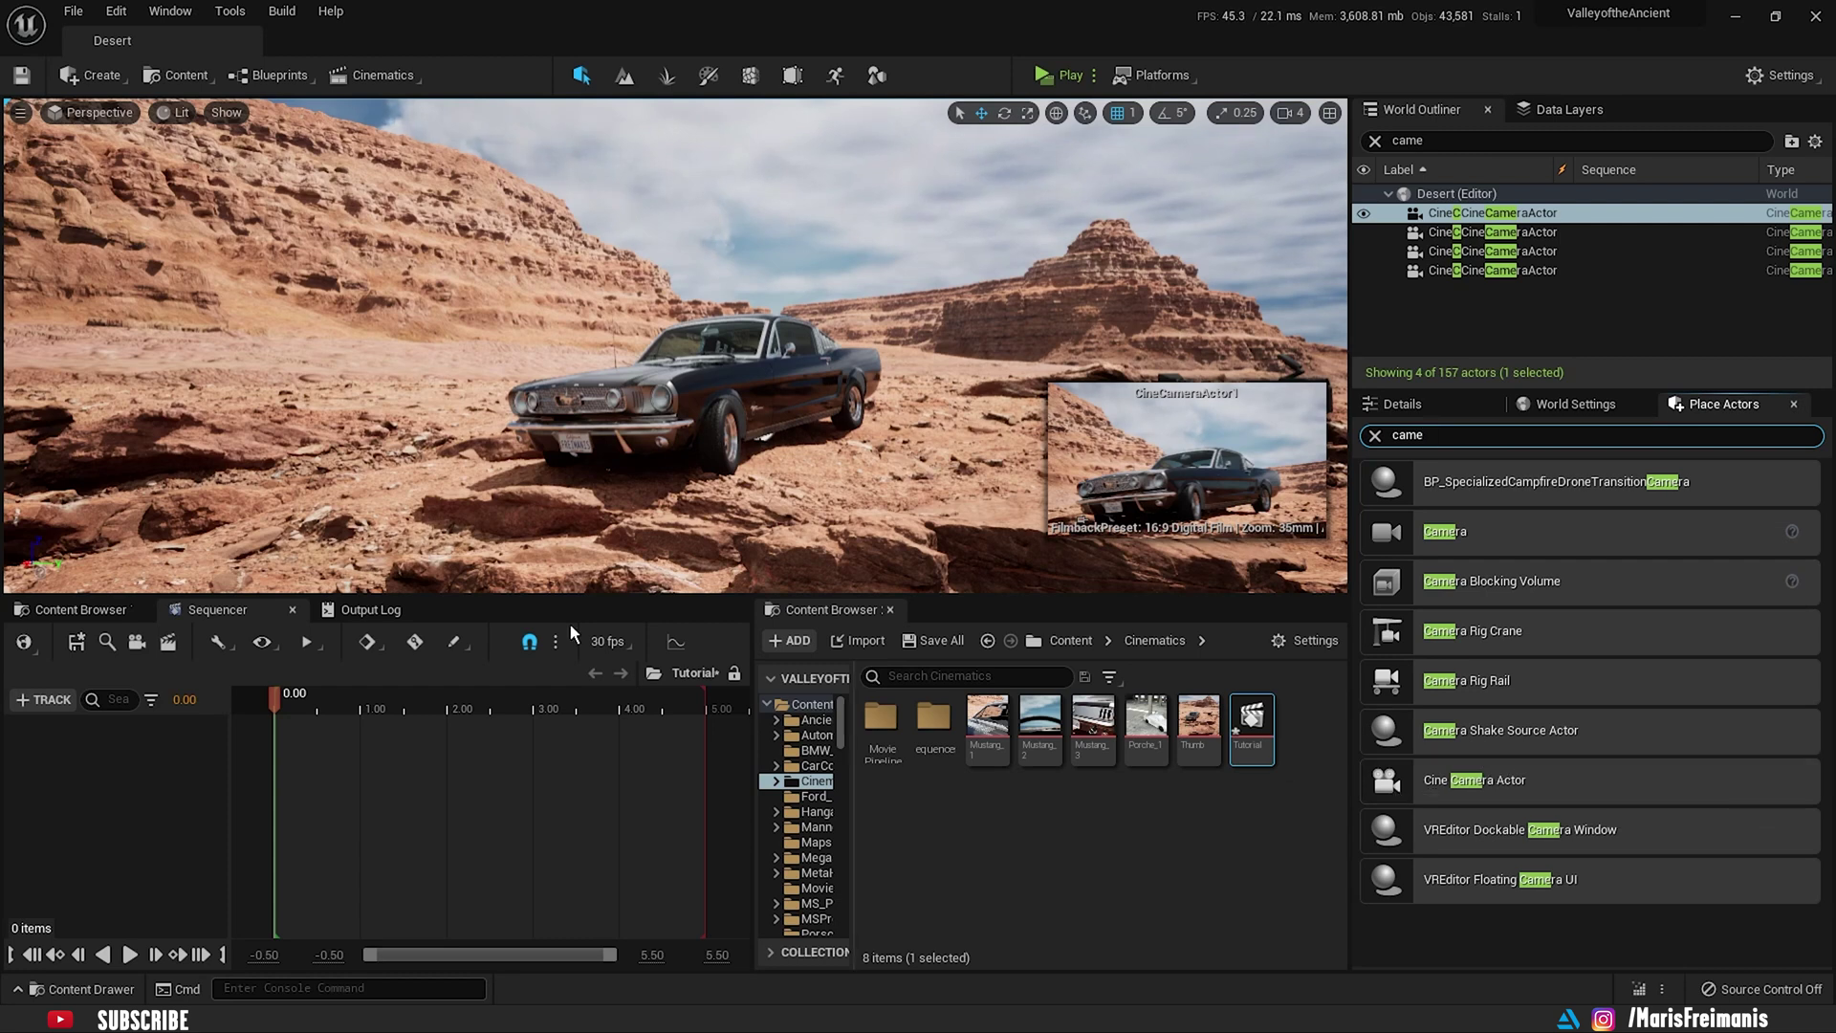
Step: Drag the selected CineCameraActor into the Tutorial sequence and collapse its property rows
{"action": "left_click", "coordinate": [93, 77]}
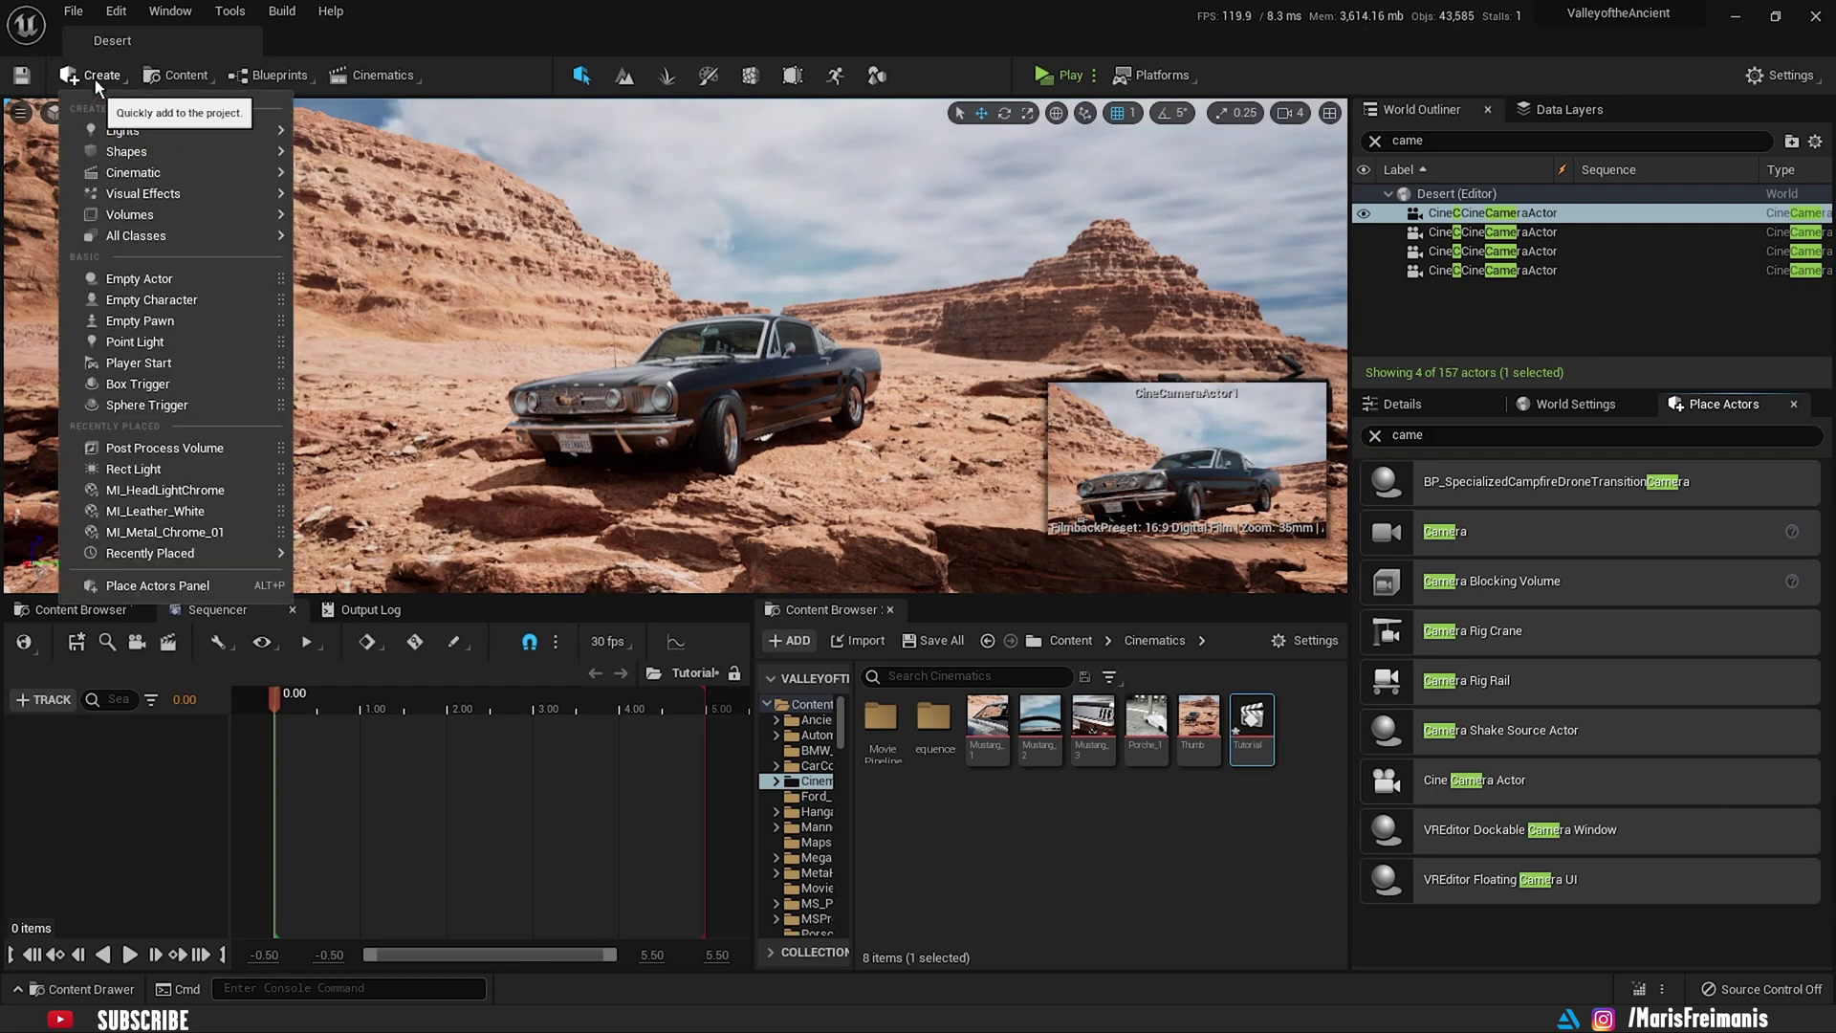
{"action": "mouse_move", "coordinate": [153, 176]}
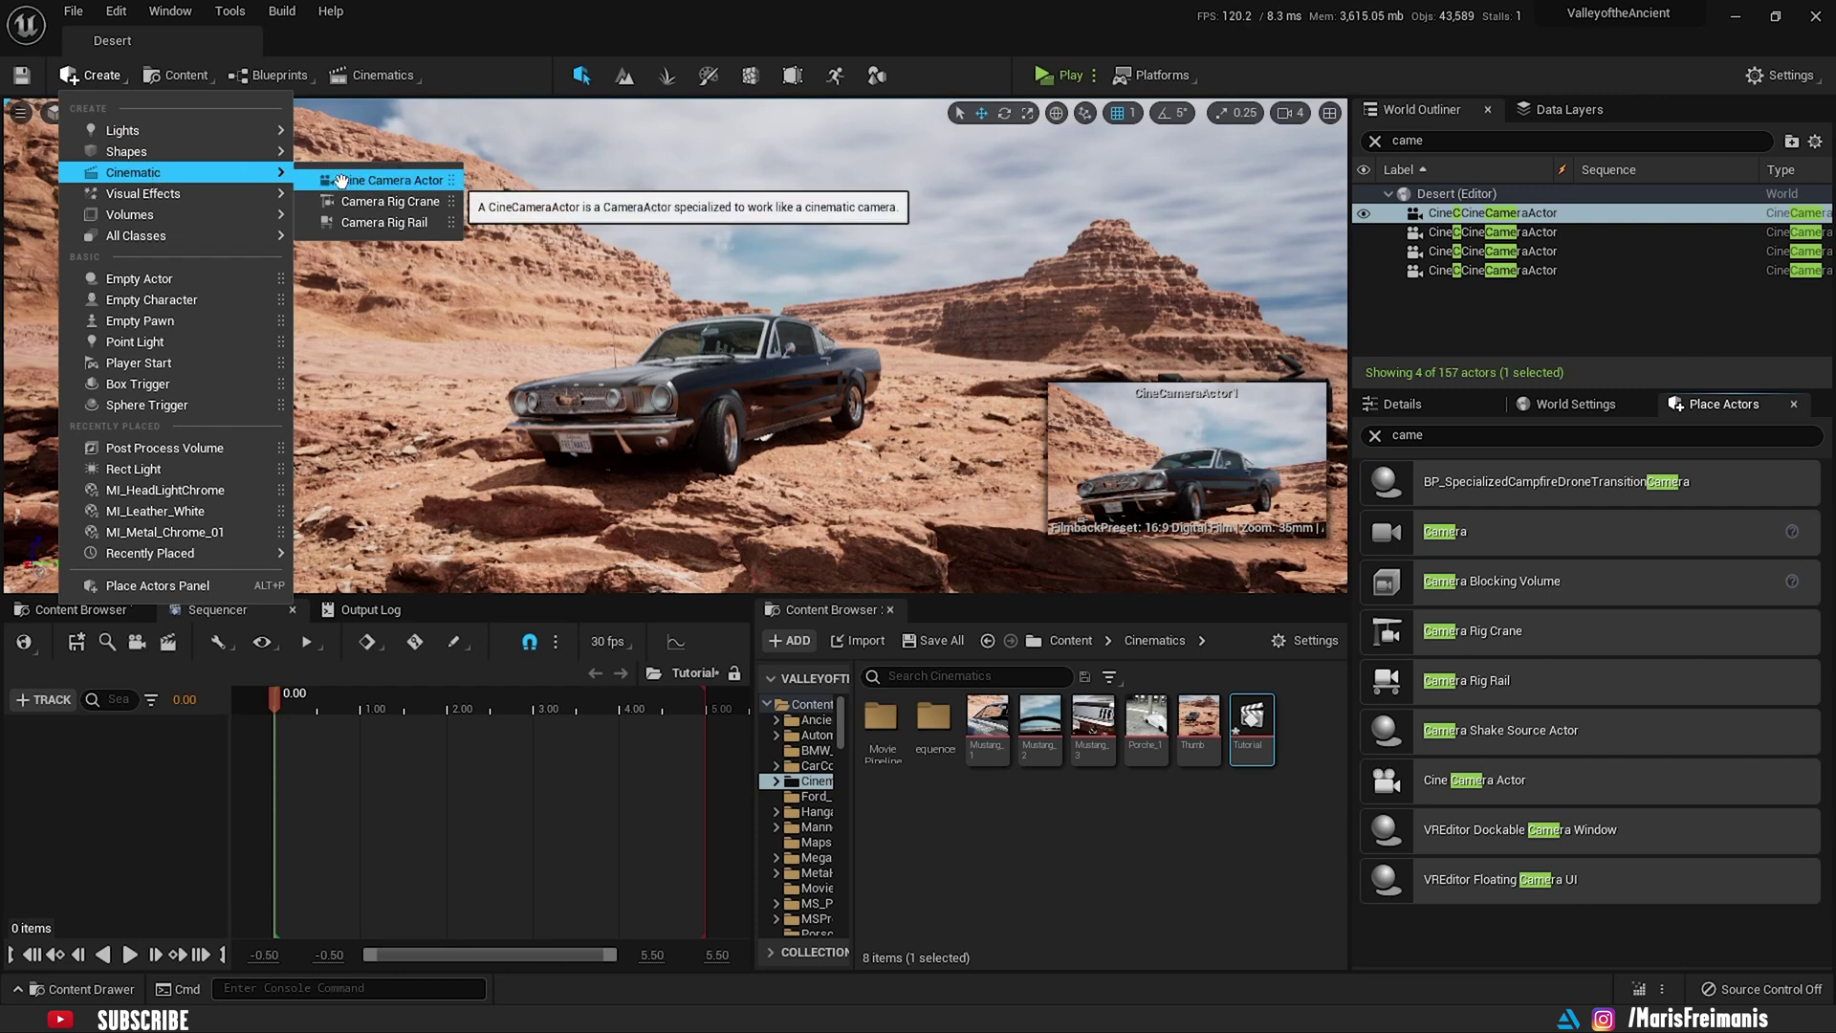
{"action": "left_click_drag", "start_coordinate": [1483, 213], "coordinate": [153, 744]}
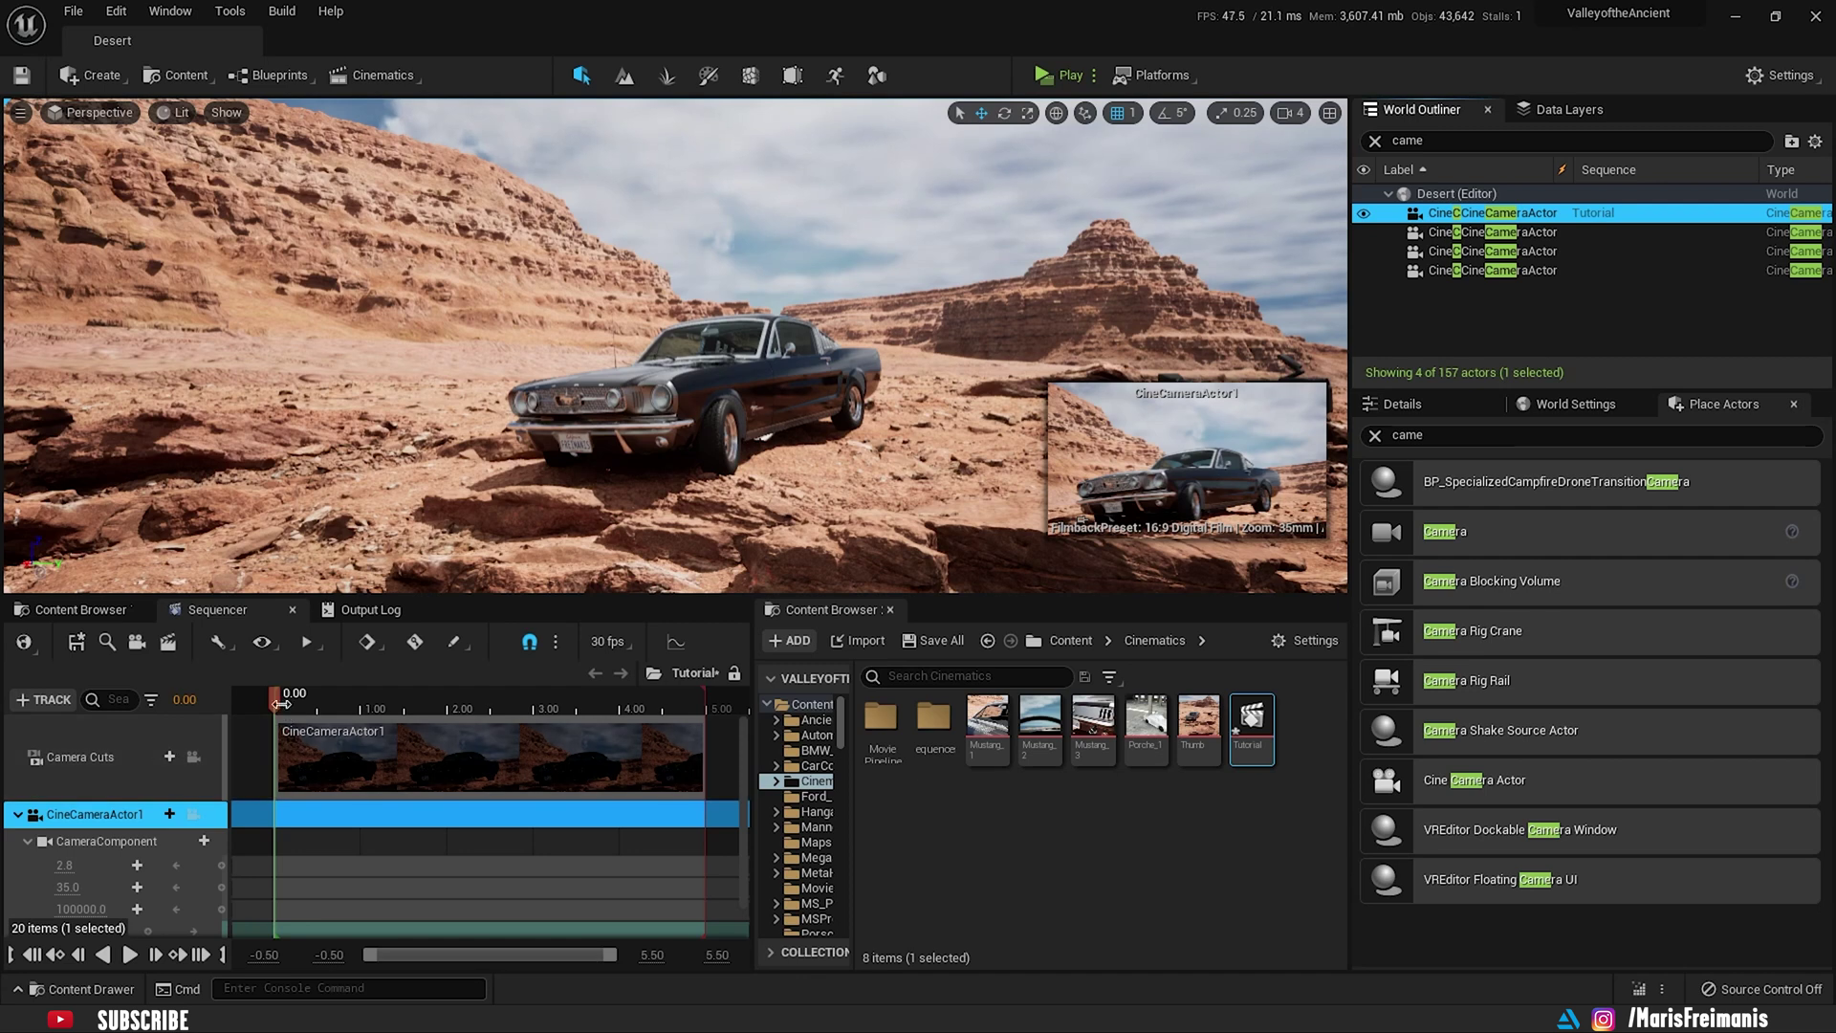
{"action": "left_click", "coordinate": [18, 814]}
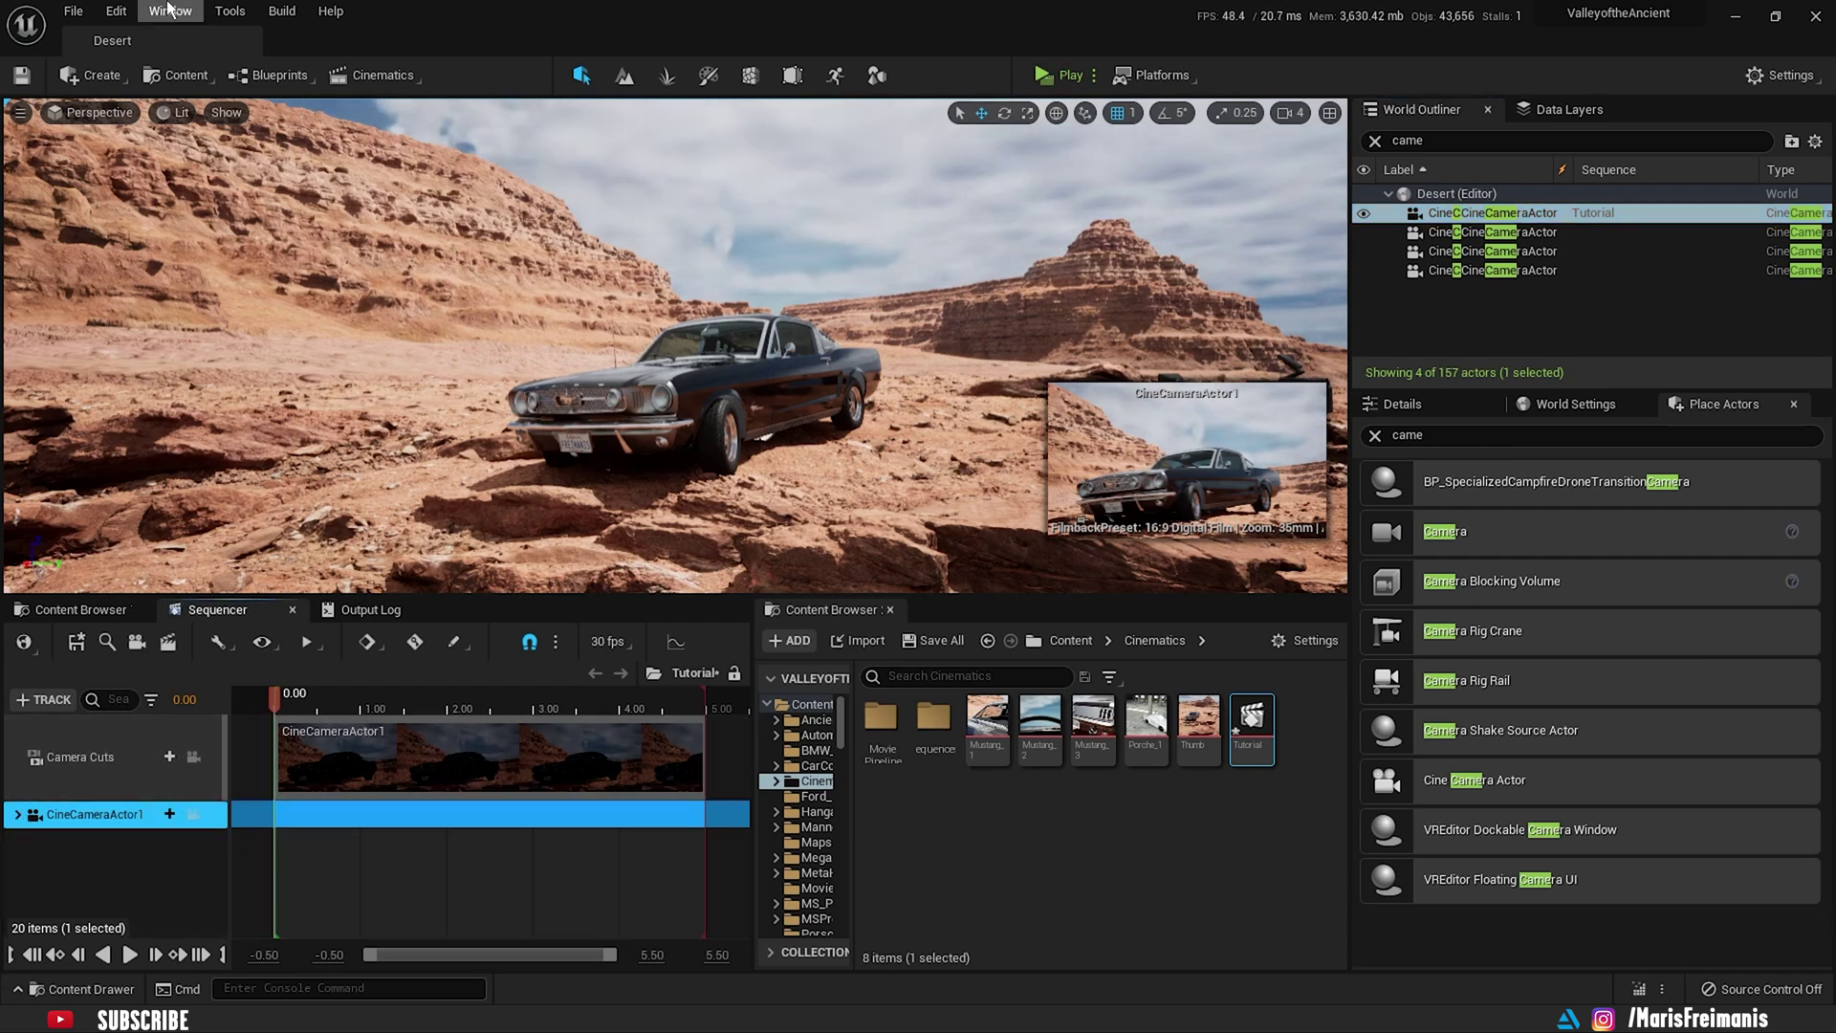
Step: Open Window > Cinematics > Movie Render Queue and queue a render job for the Tutorial sequence
{"action": "left_click", "coordinate": [170, 10]}
{"action": "mouse_move", "coordinate": [280, 62]}
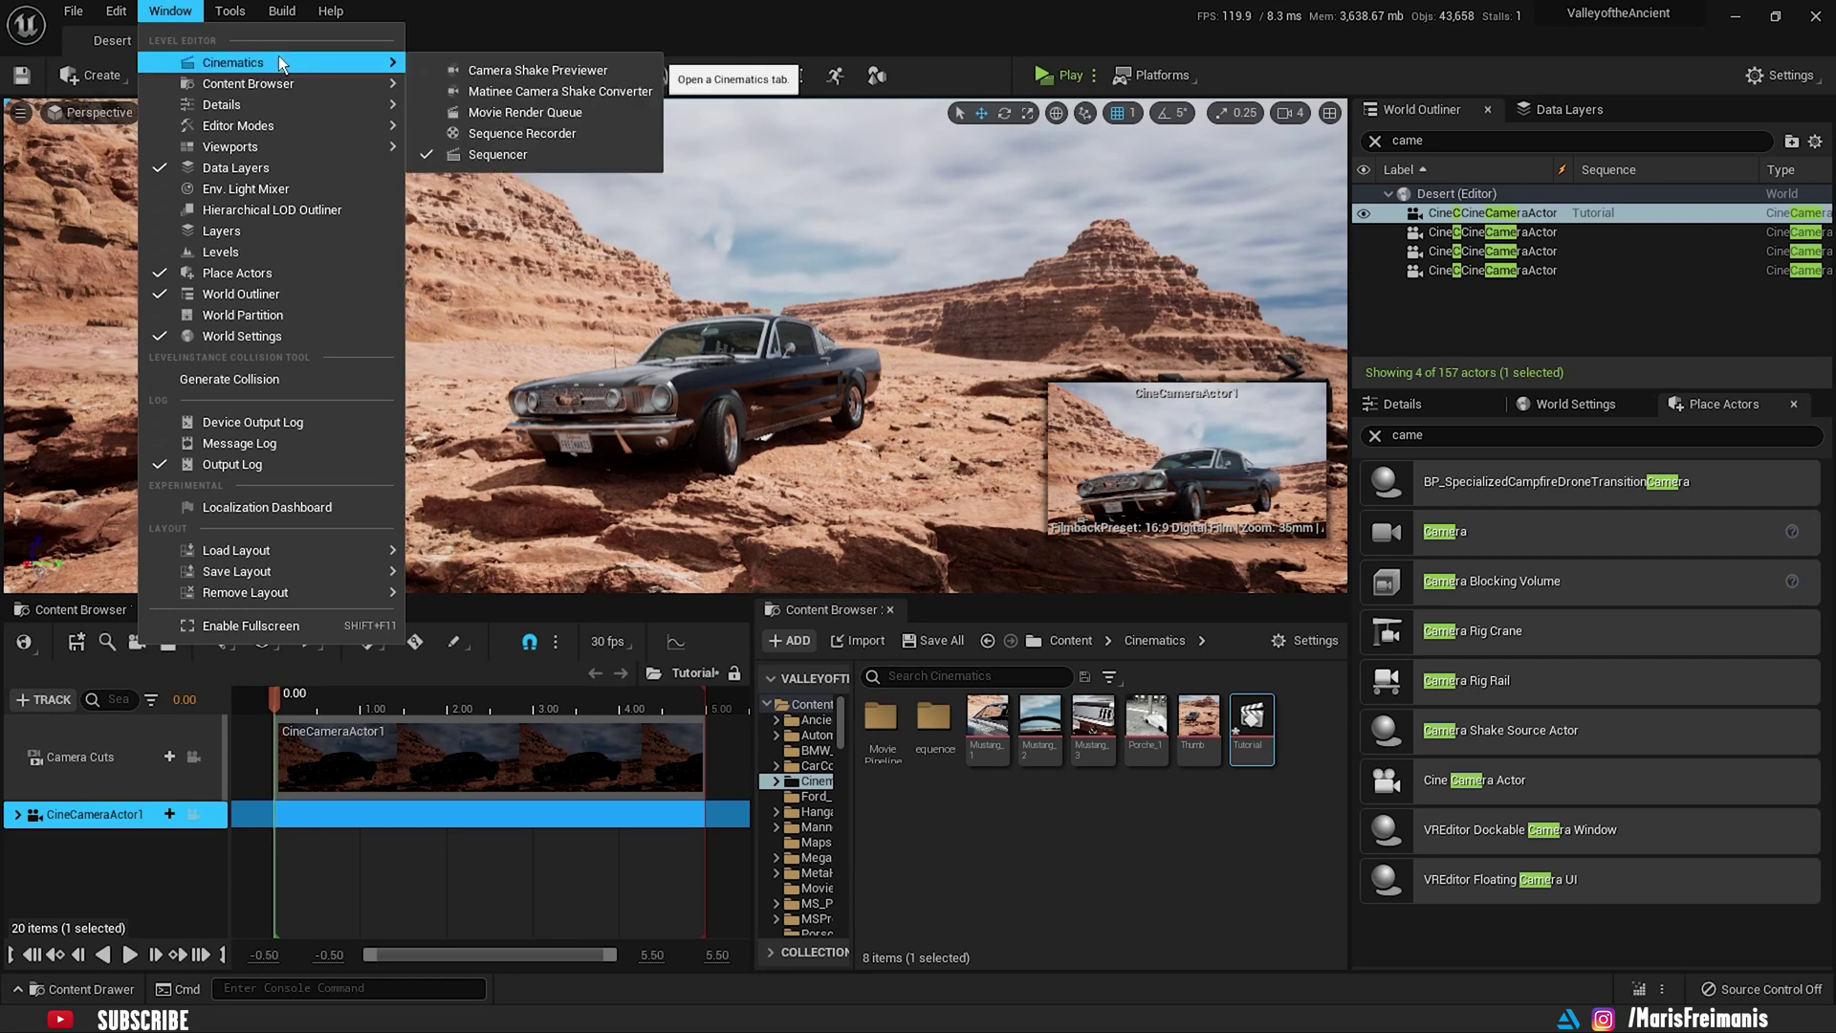
{"action": "left_click", "coordinate": [503, 111]}
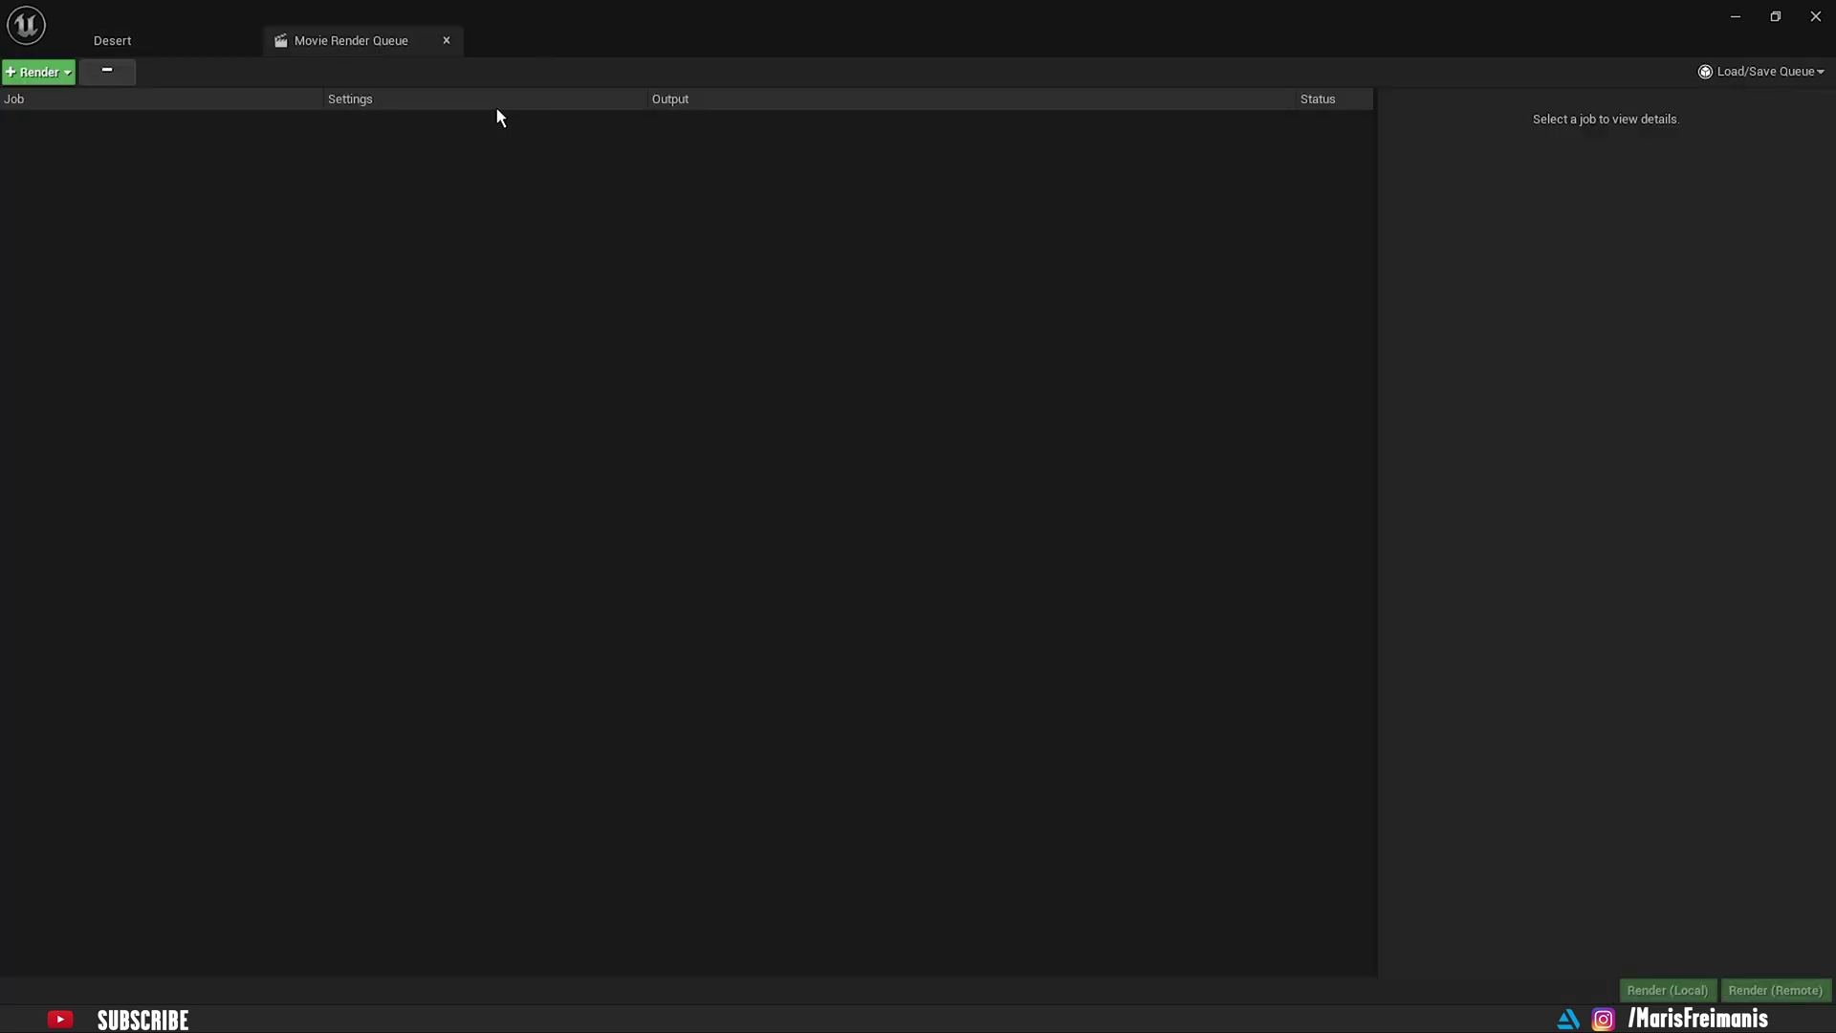
{"action": "left_click", "coordinate": [29, 72]}
{"action": "type", "text": "tutorial"}
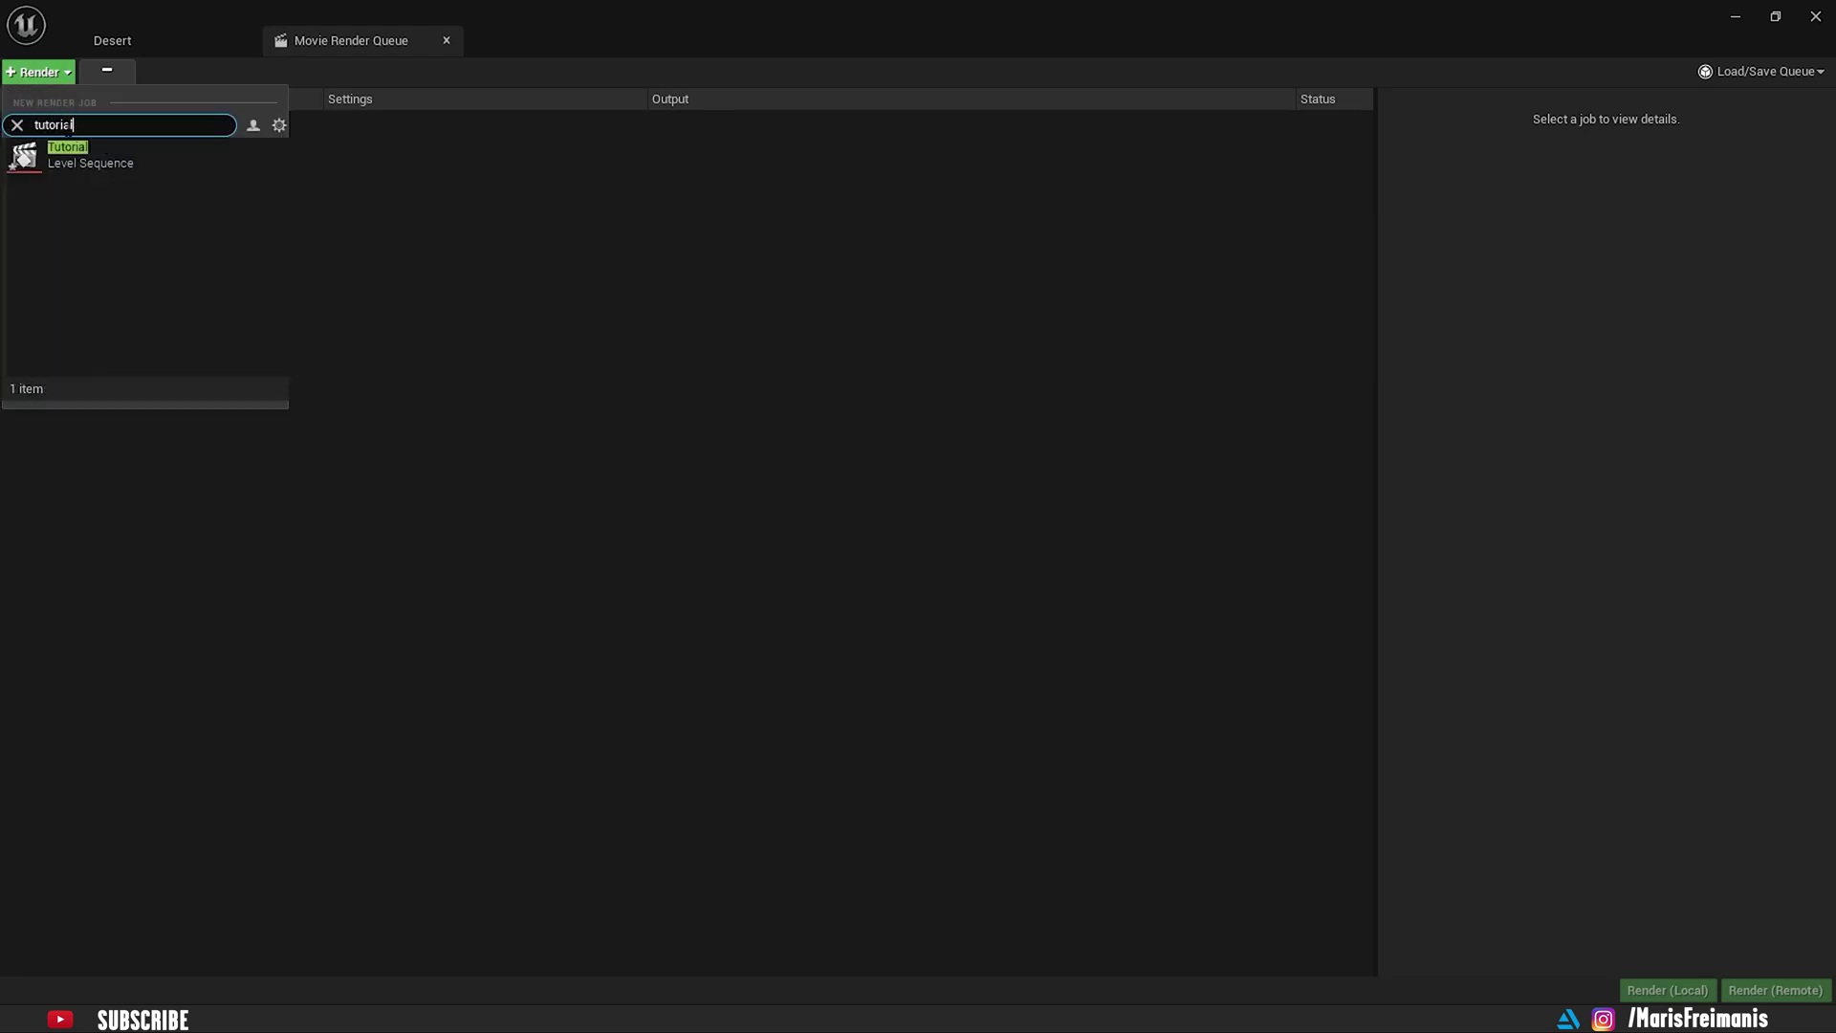
{"action": "left_click", "coordinate": [72, 161]}
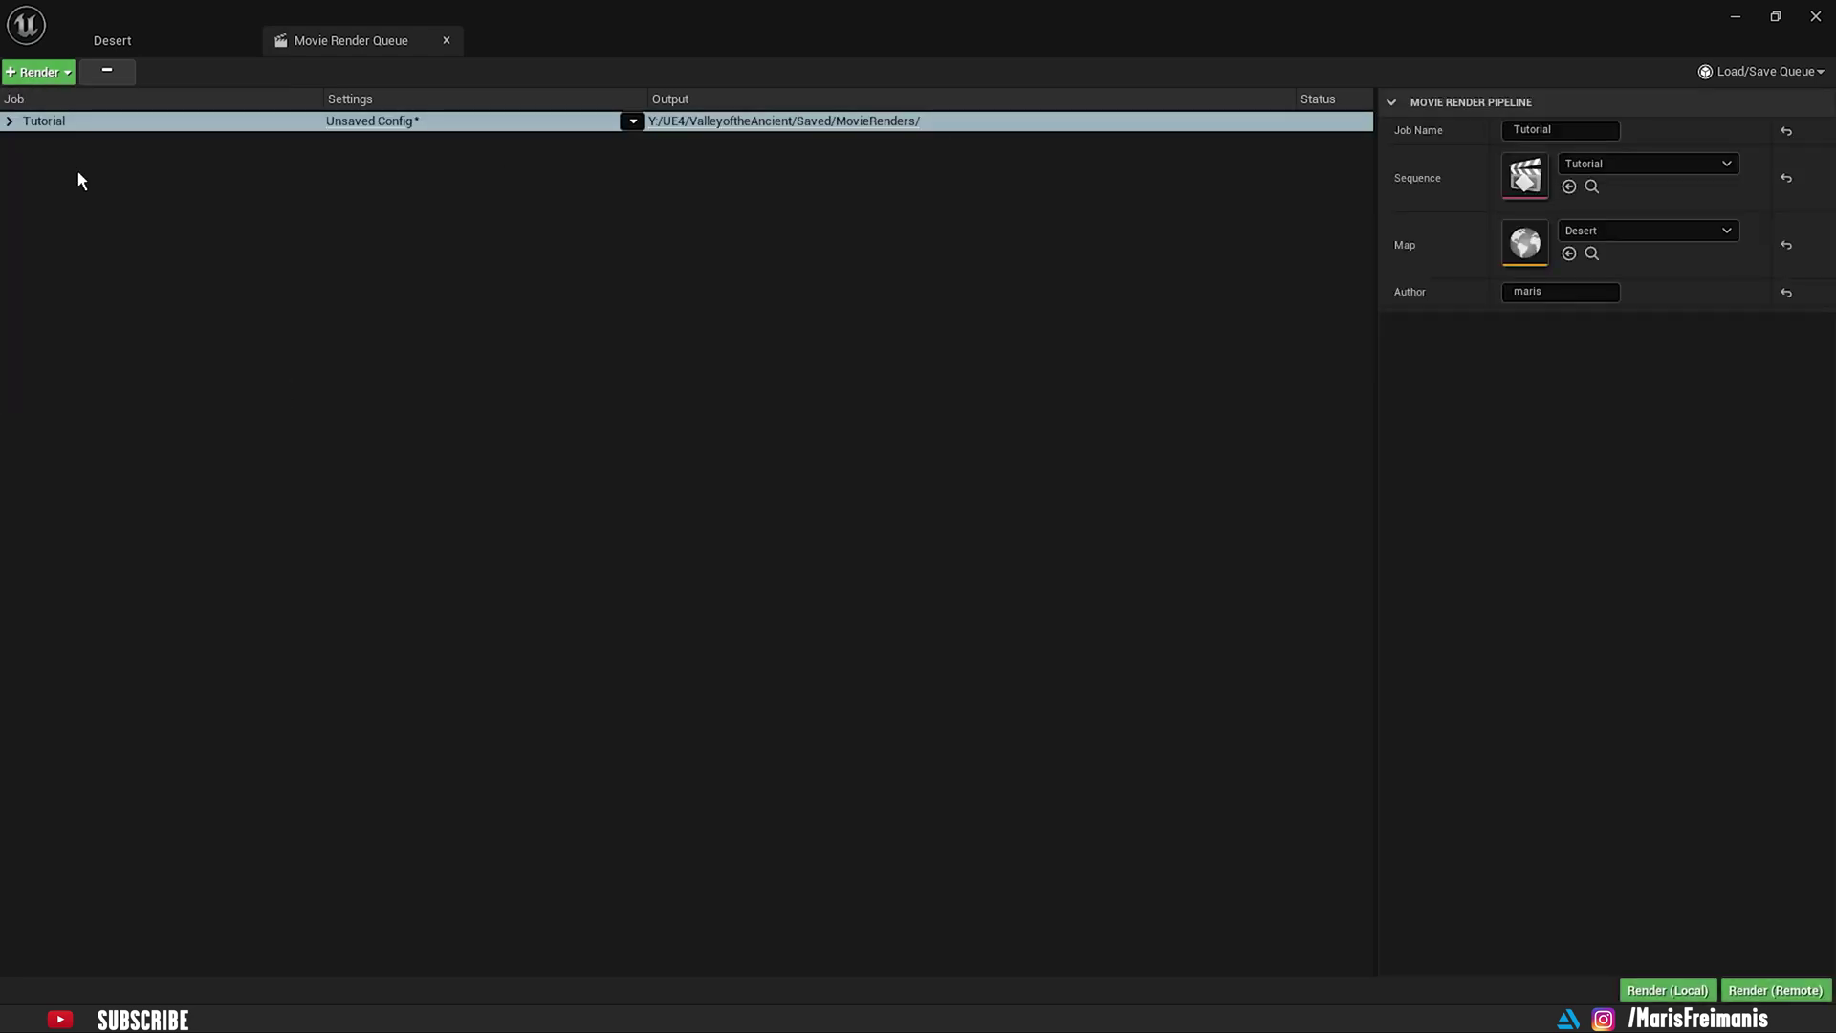
Step: Add an .exr Sequence [16bit] output to the Tutorial job and delete the .jpg Sequence [8bit]
{"action": "left_click", "coordinate": [381, 122]}
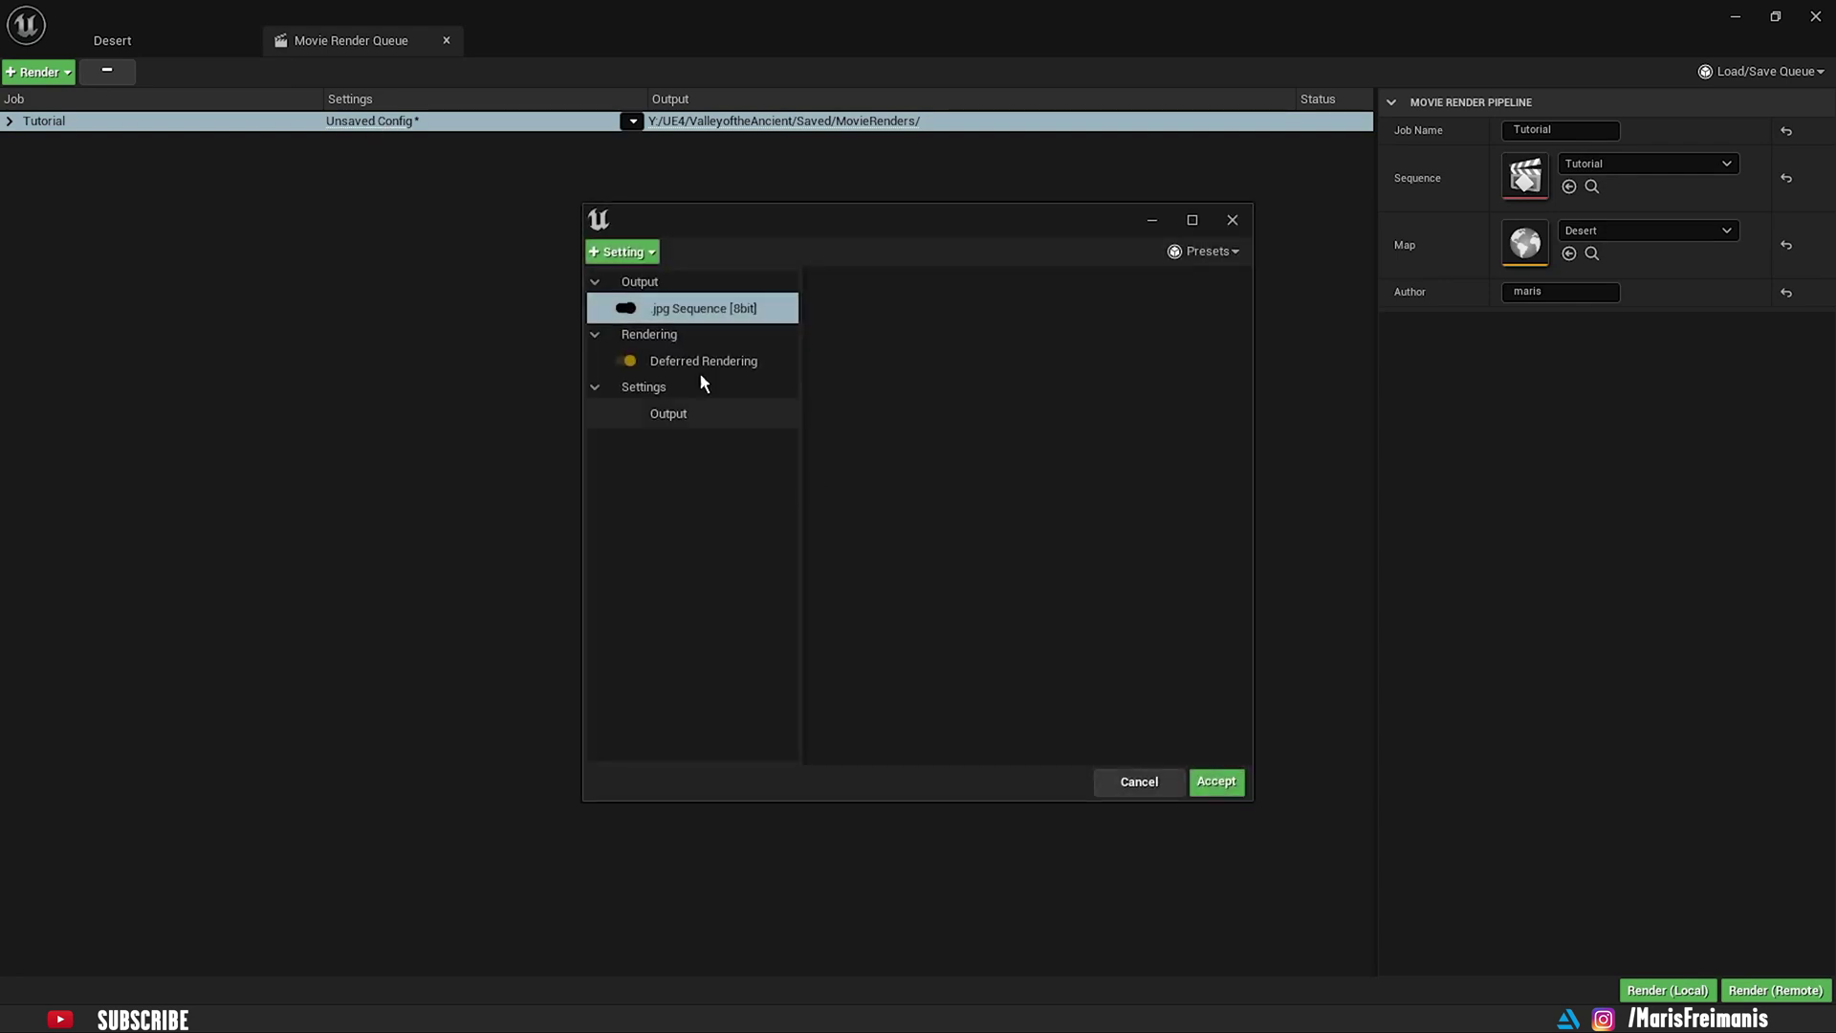
{"action": "left_click", "coordinate": [607, 253]}
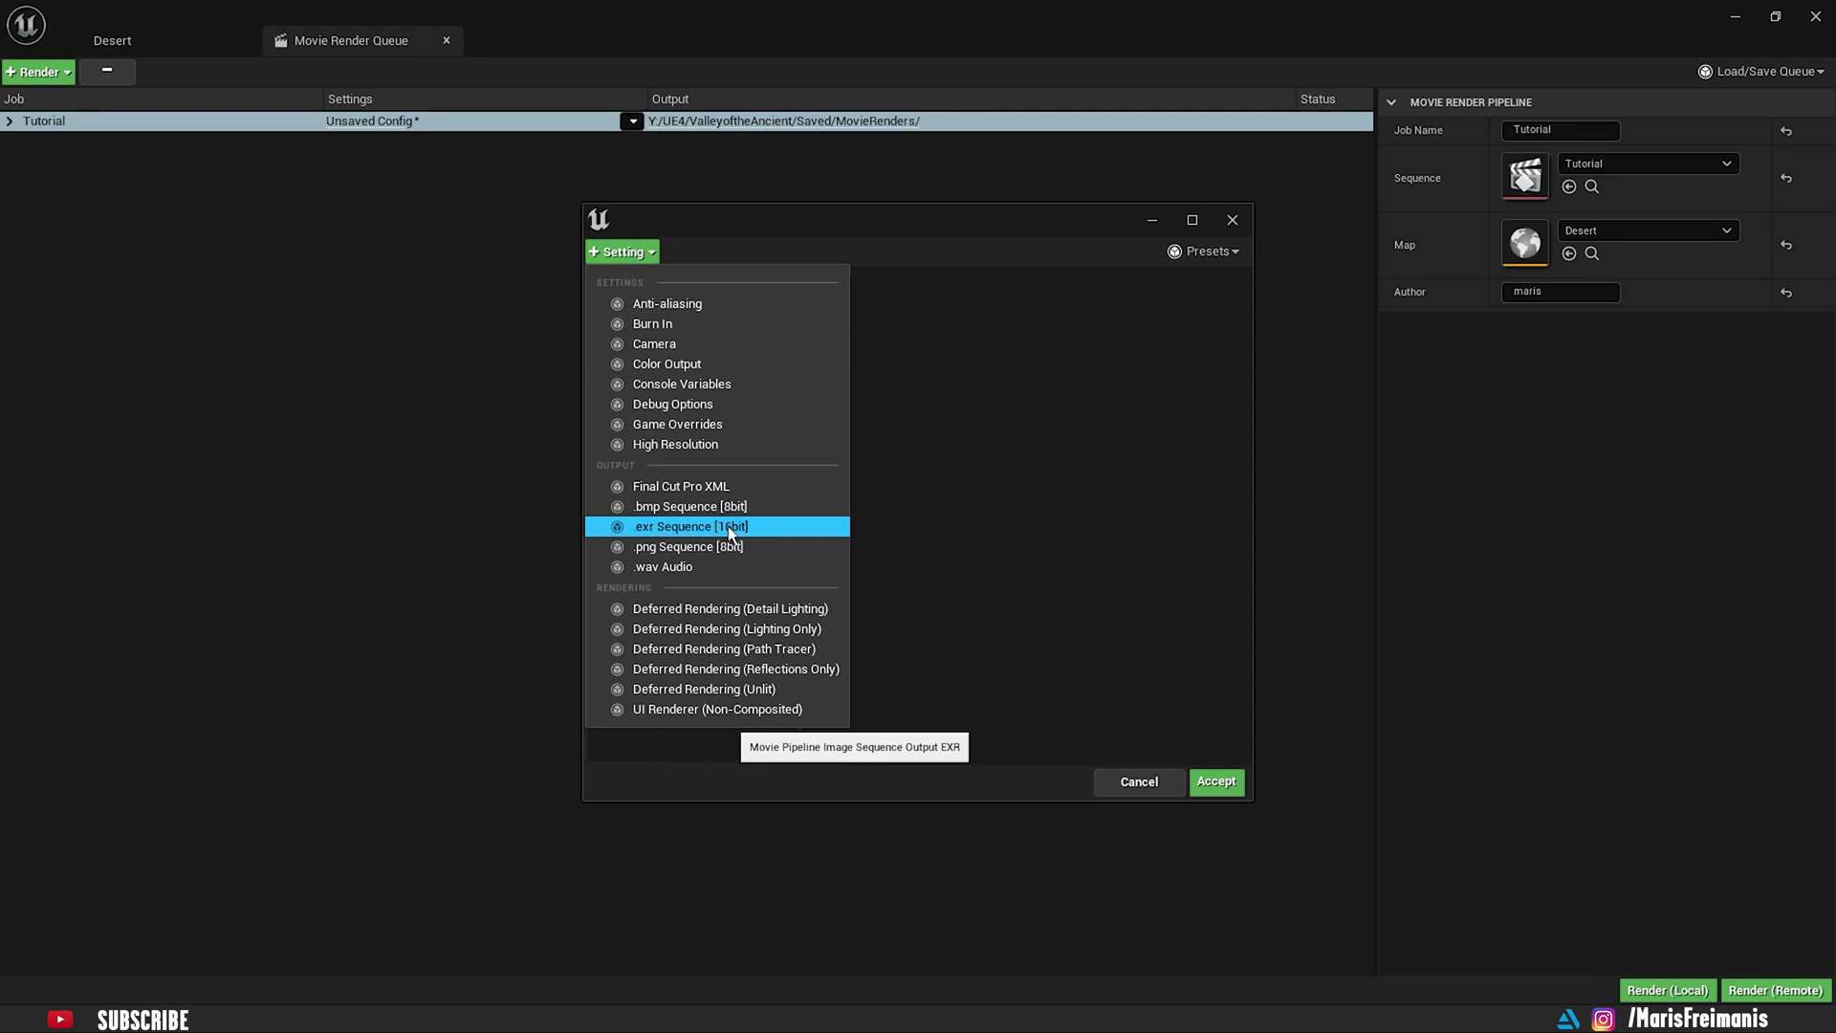
{"action": "left_click", "coordinate": [638, 527]}
{"action": "left_click", "coordinate": [697, 338]}
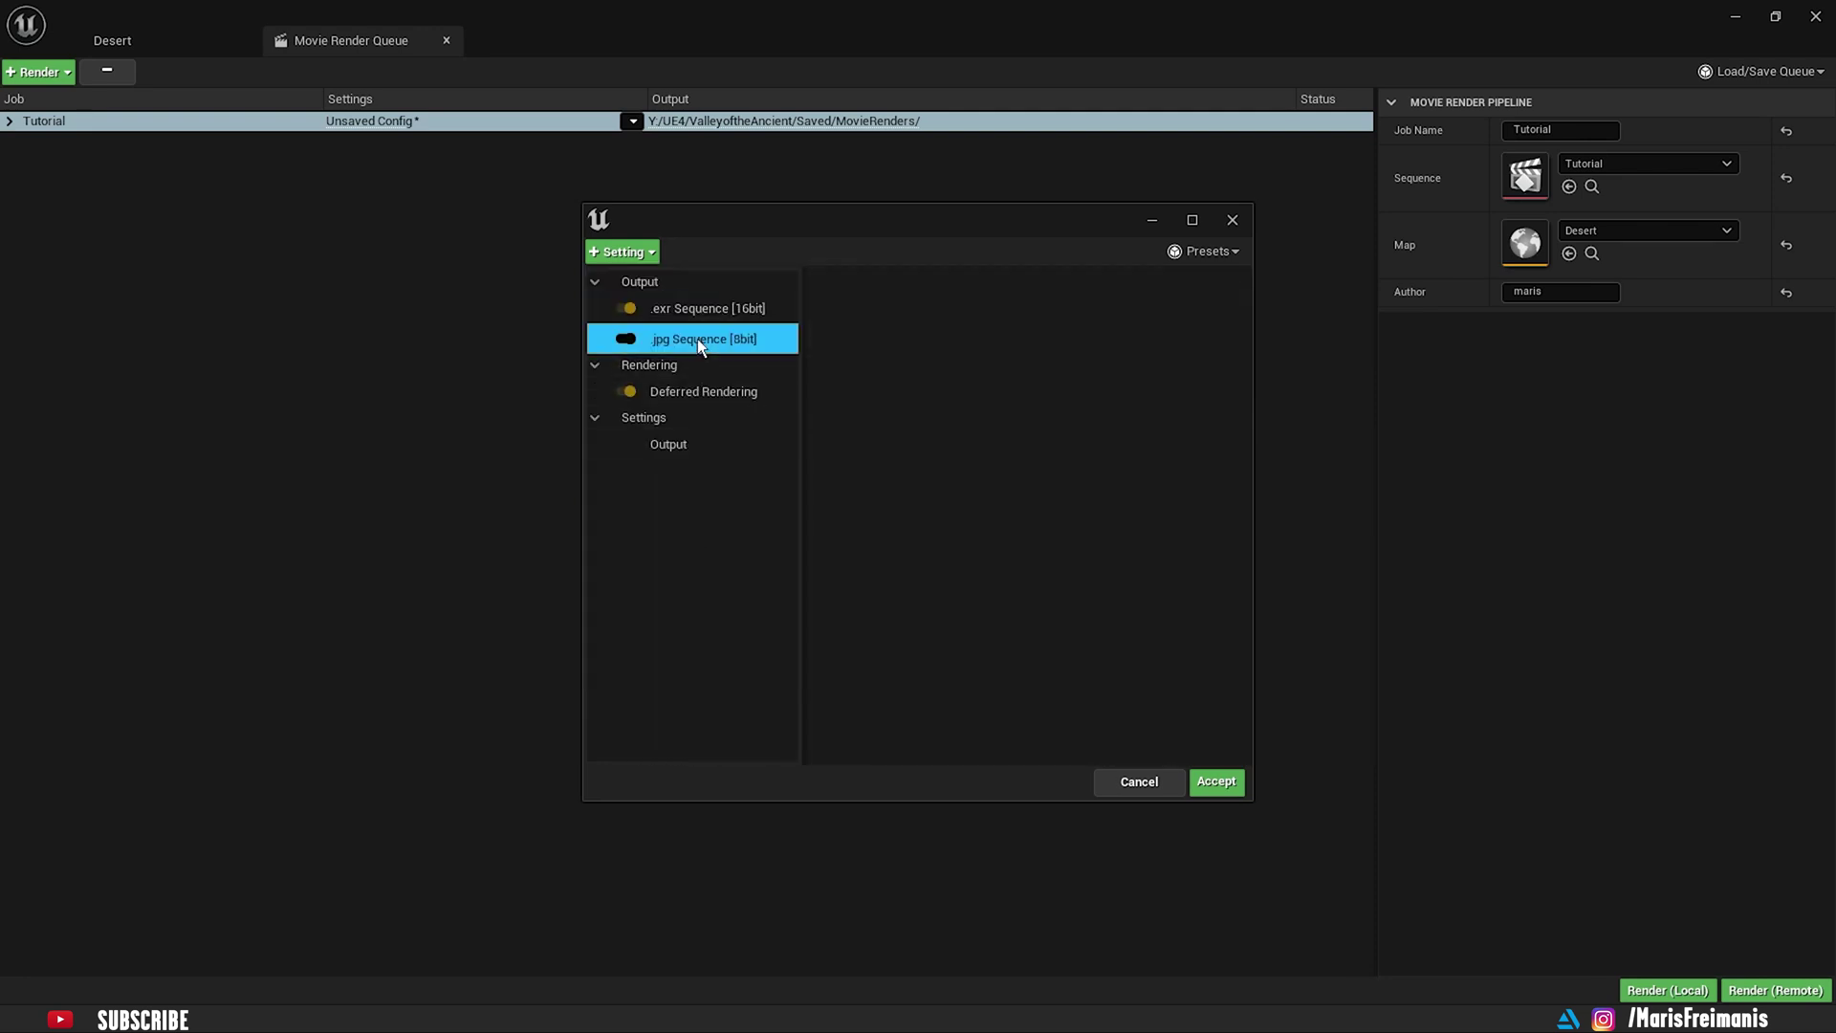
{"action": "key", "text": "Delete"}
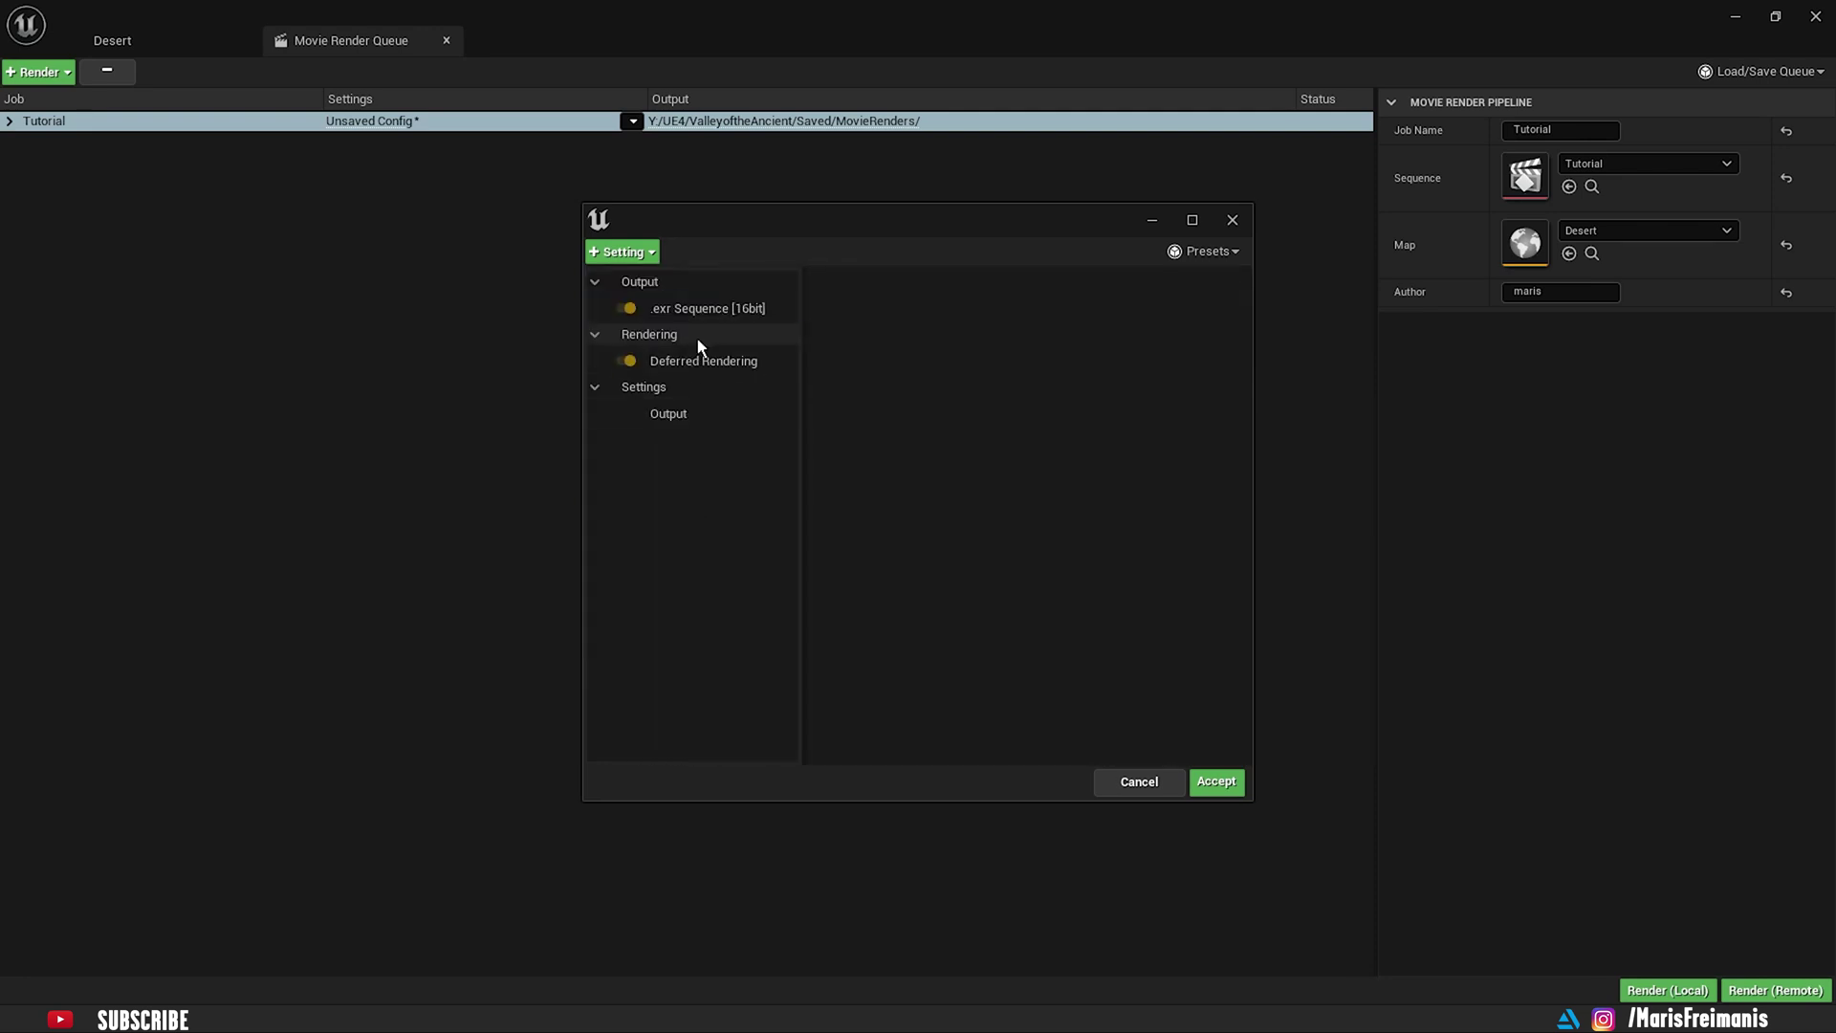
Step: Add a Color Output setting with Disable Tone Curve ticked, then show the Output settings
{"action": "left_click", "coordinate": [633, 252]}
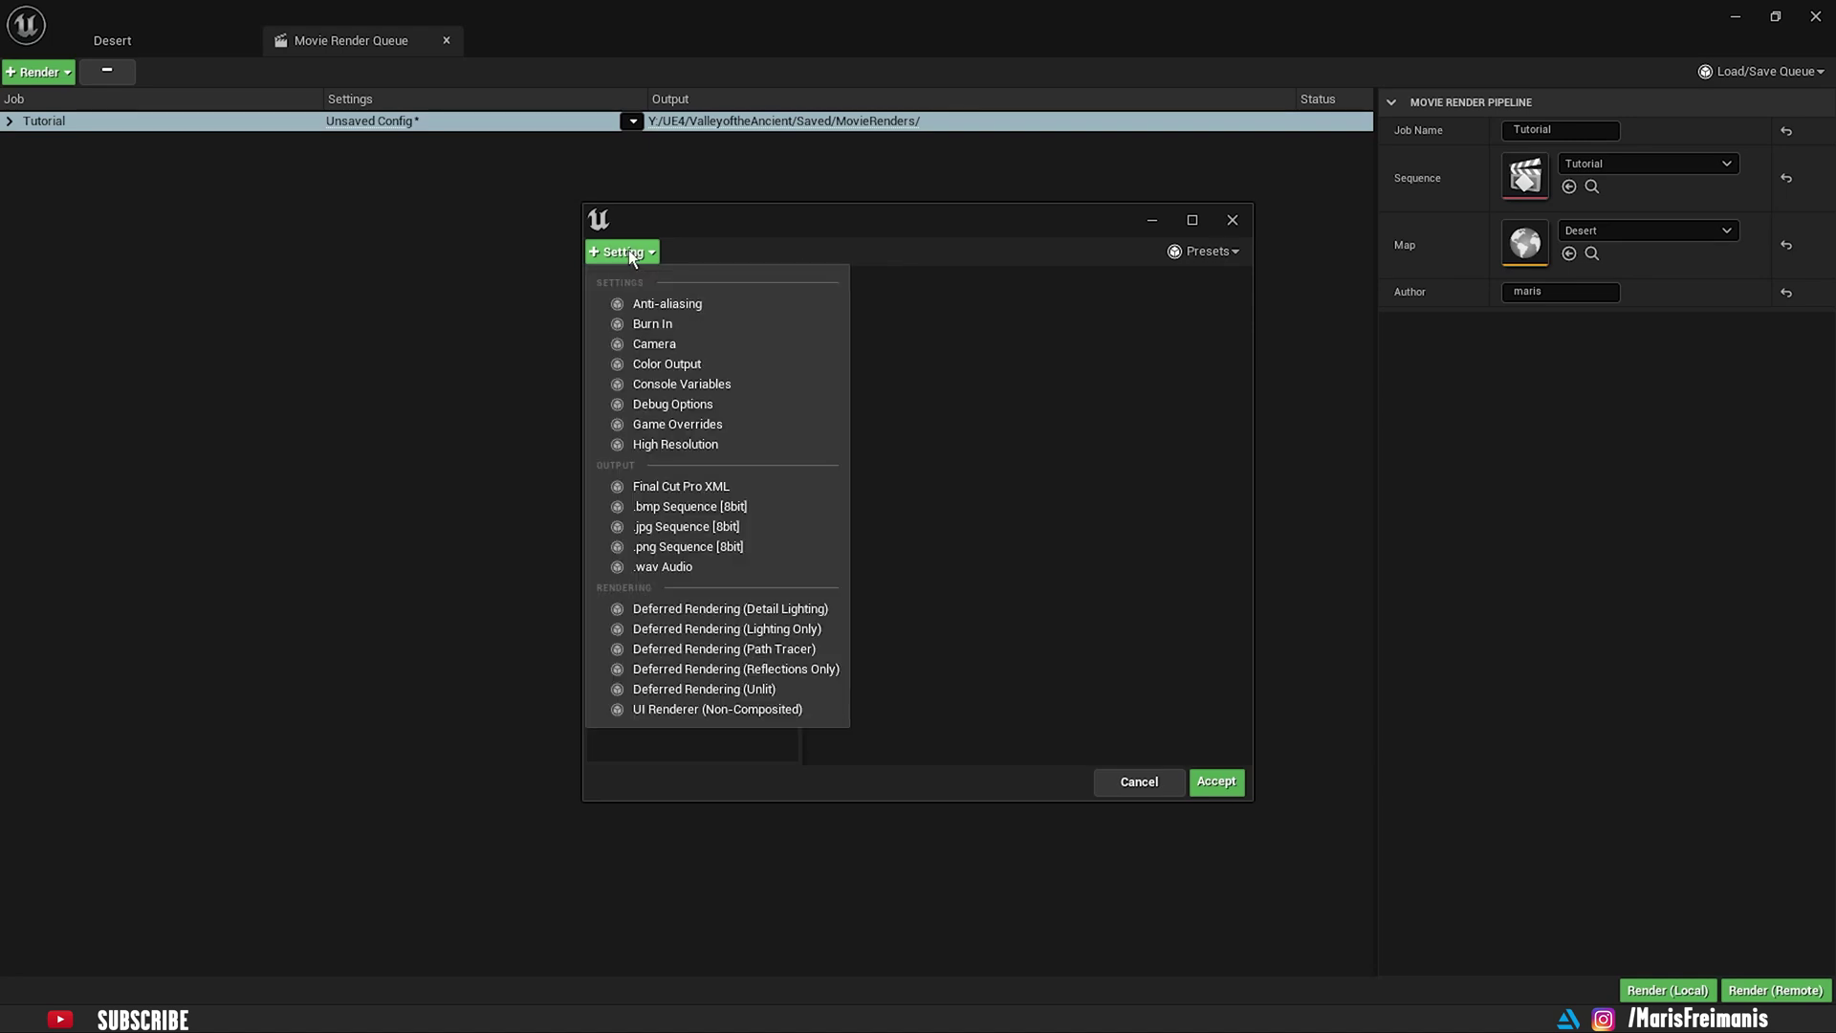
{"action": "left_click", "coordinate": [656, 365]}
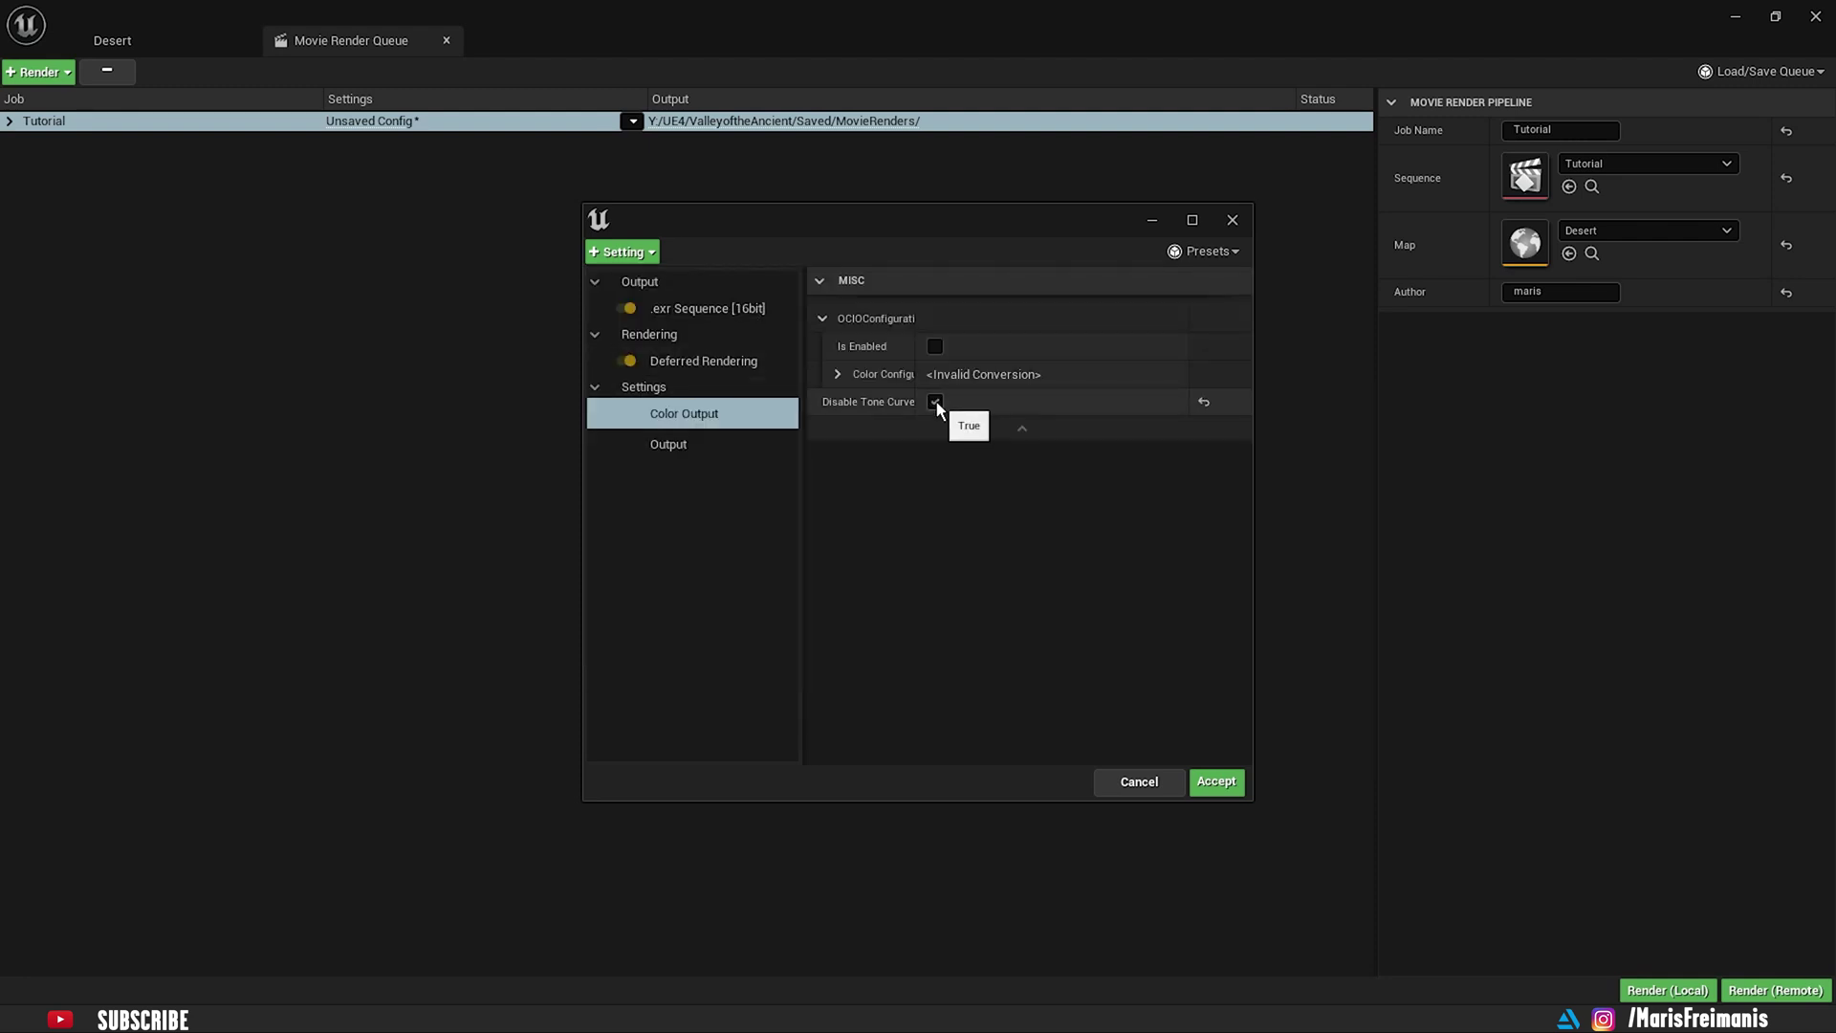
{"action": "left_click", "coordinate": [935, 403]}
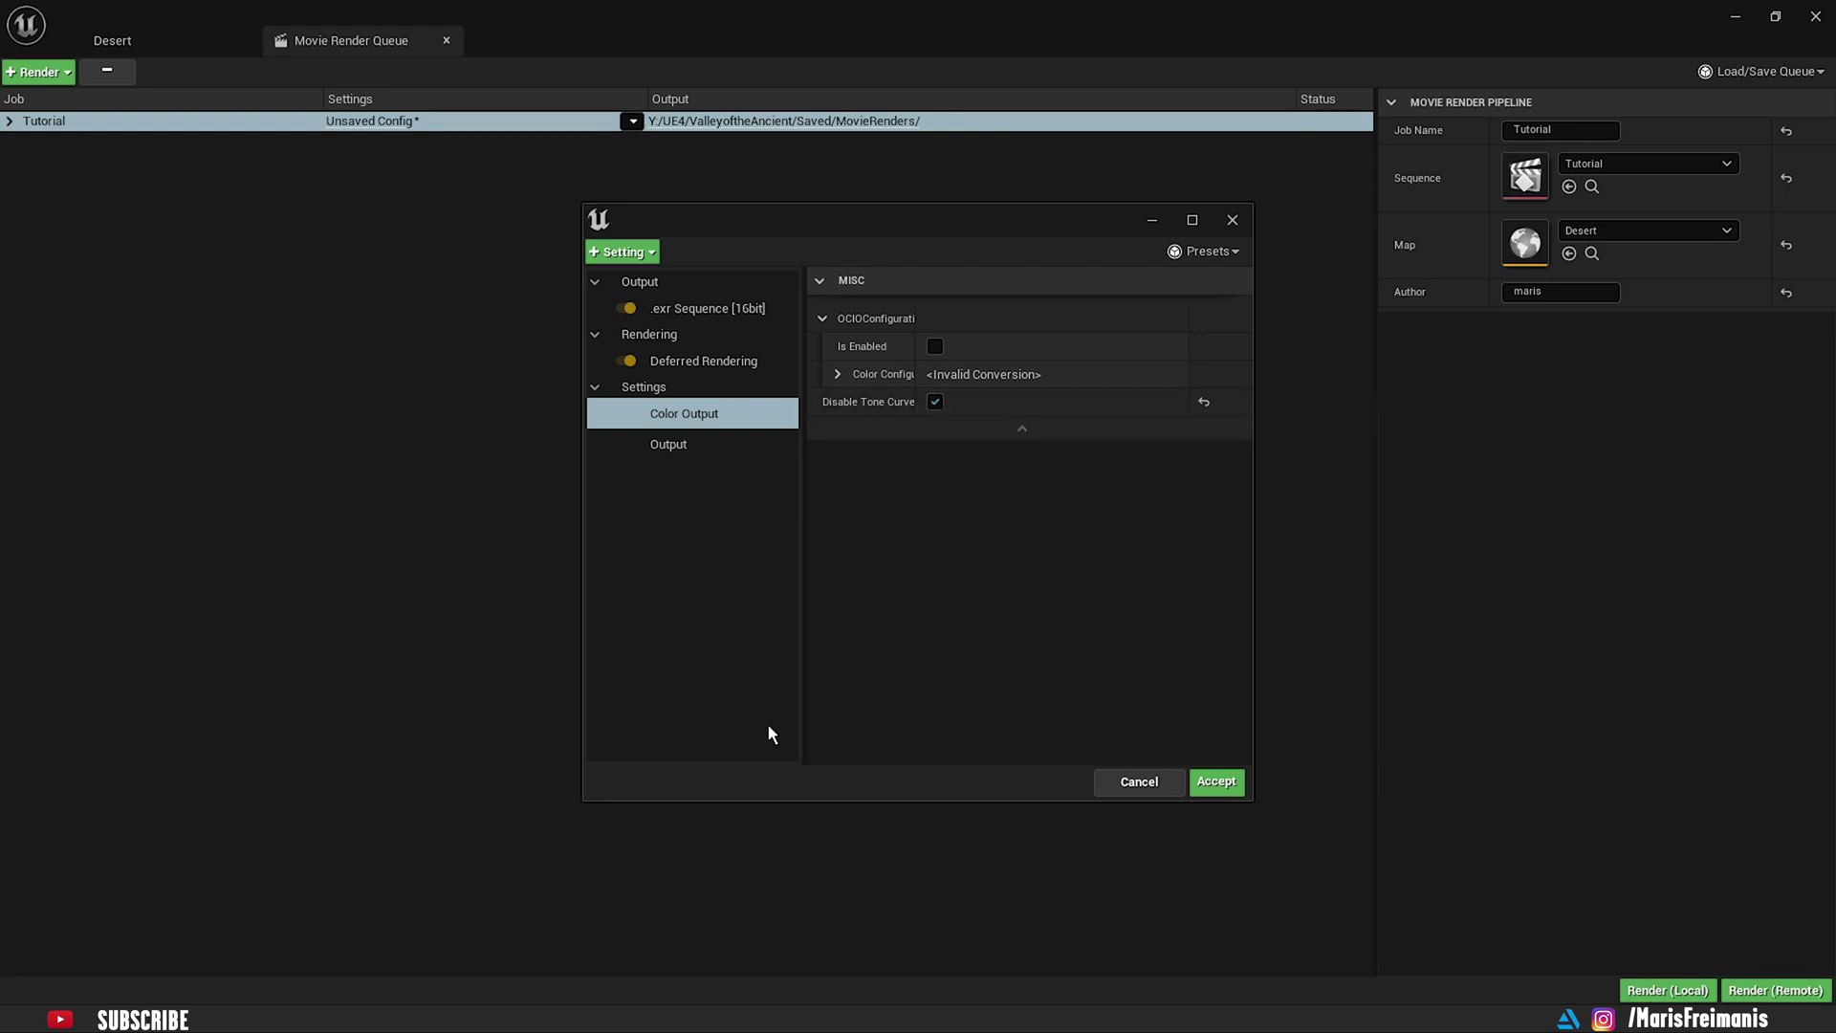
{"action": "left_click", "coordinate": [681, 445]}
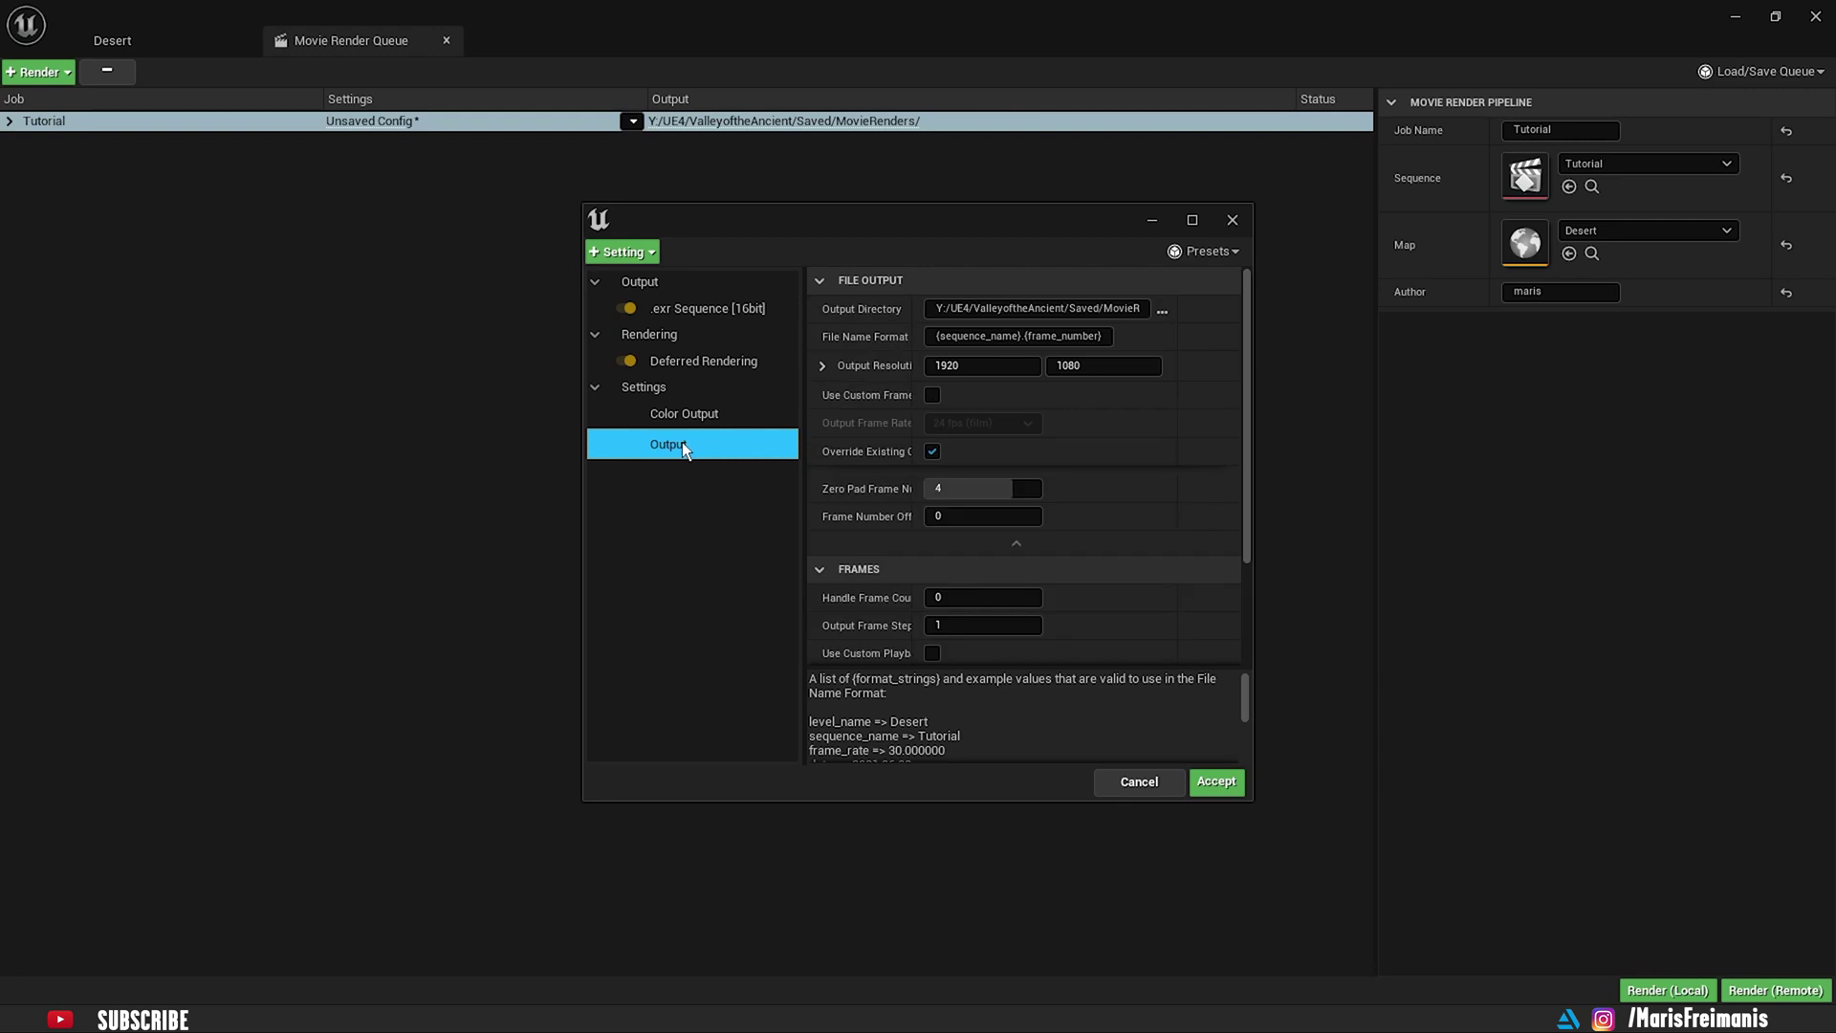
Step: Double the output resolution to 3840 × 2160, accept the settings, and start Render (Remote)
{"action": "left_click", "coordinate": [1012, 370]}
{"action": "left_click", "coordinate": [1012, 369]}
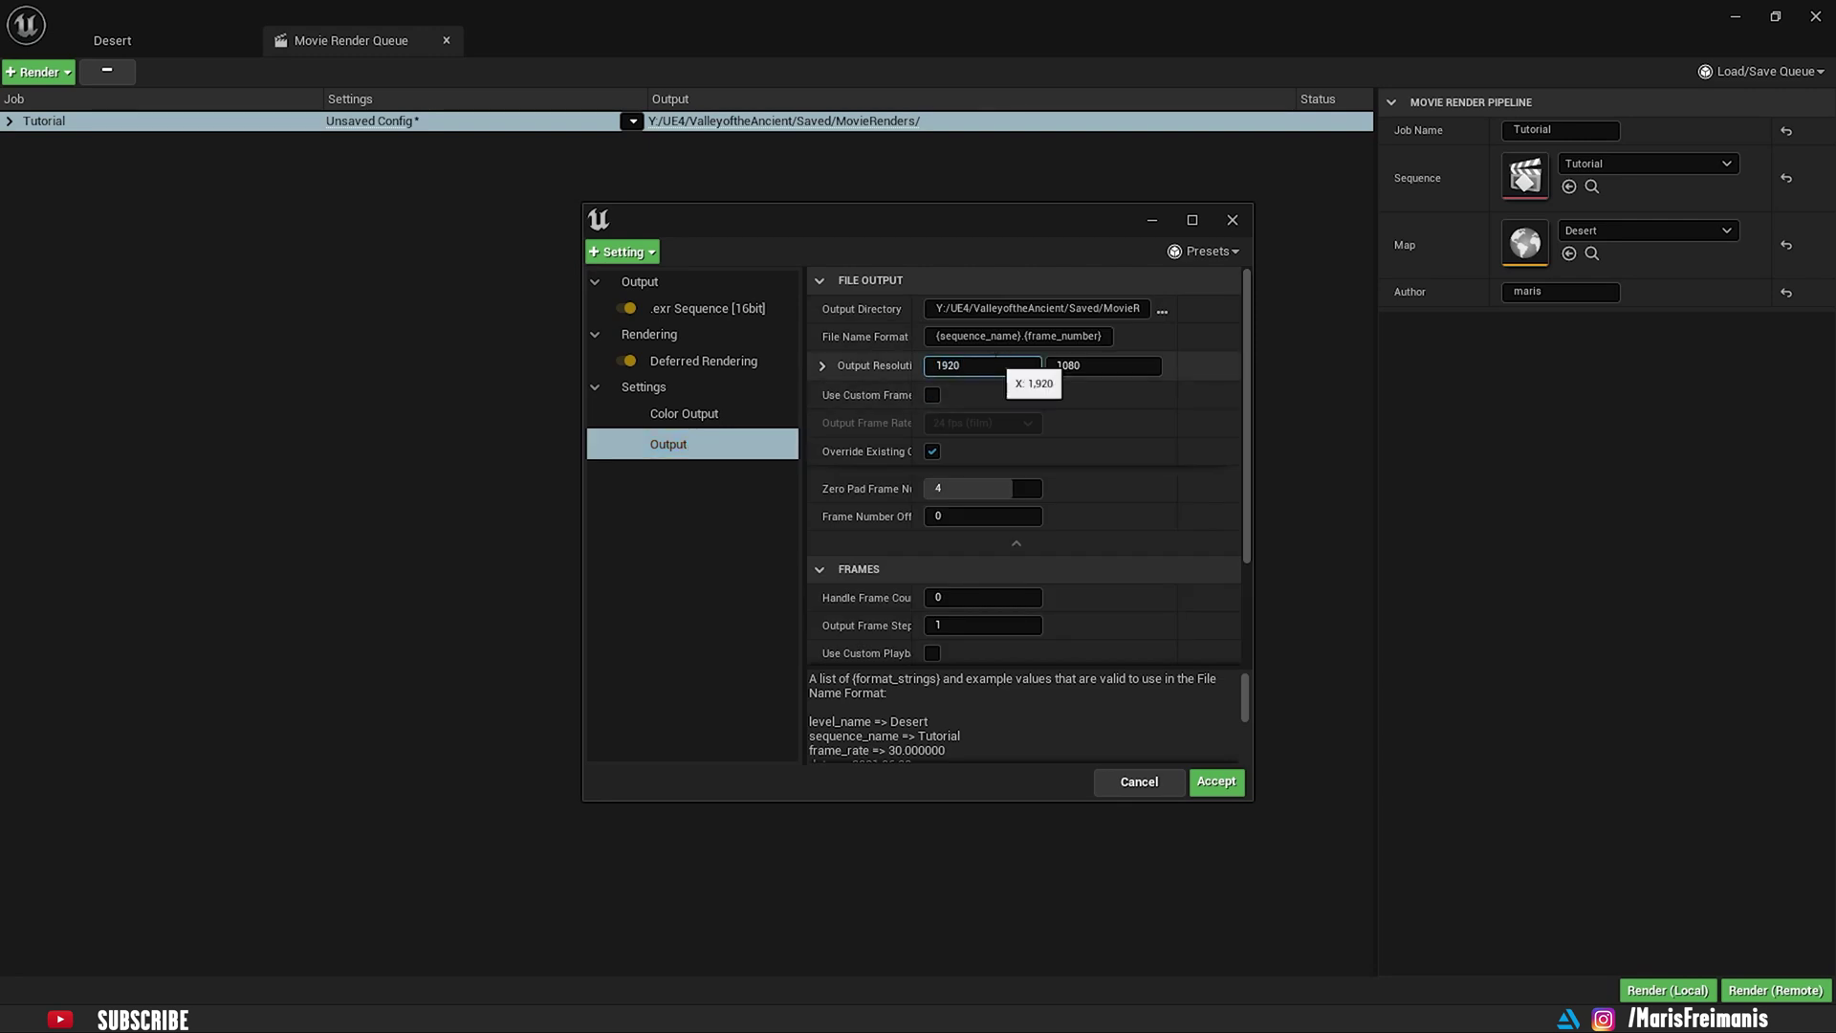
{"action": "type", "text": "*2"}
{"action": "key", "text": "Return"}
{"action": "left_click", "coordinate": [1115, 367]}
{"action": "left_click", "coordinate": [1120, 367]}
{"action": "type", "text": "*2"}
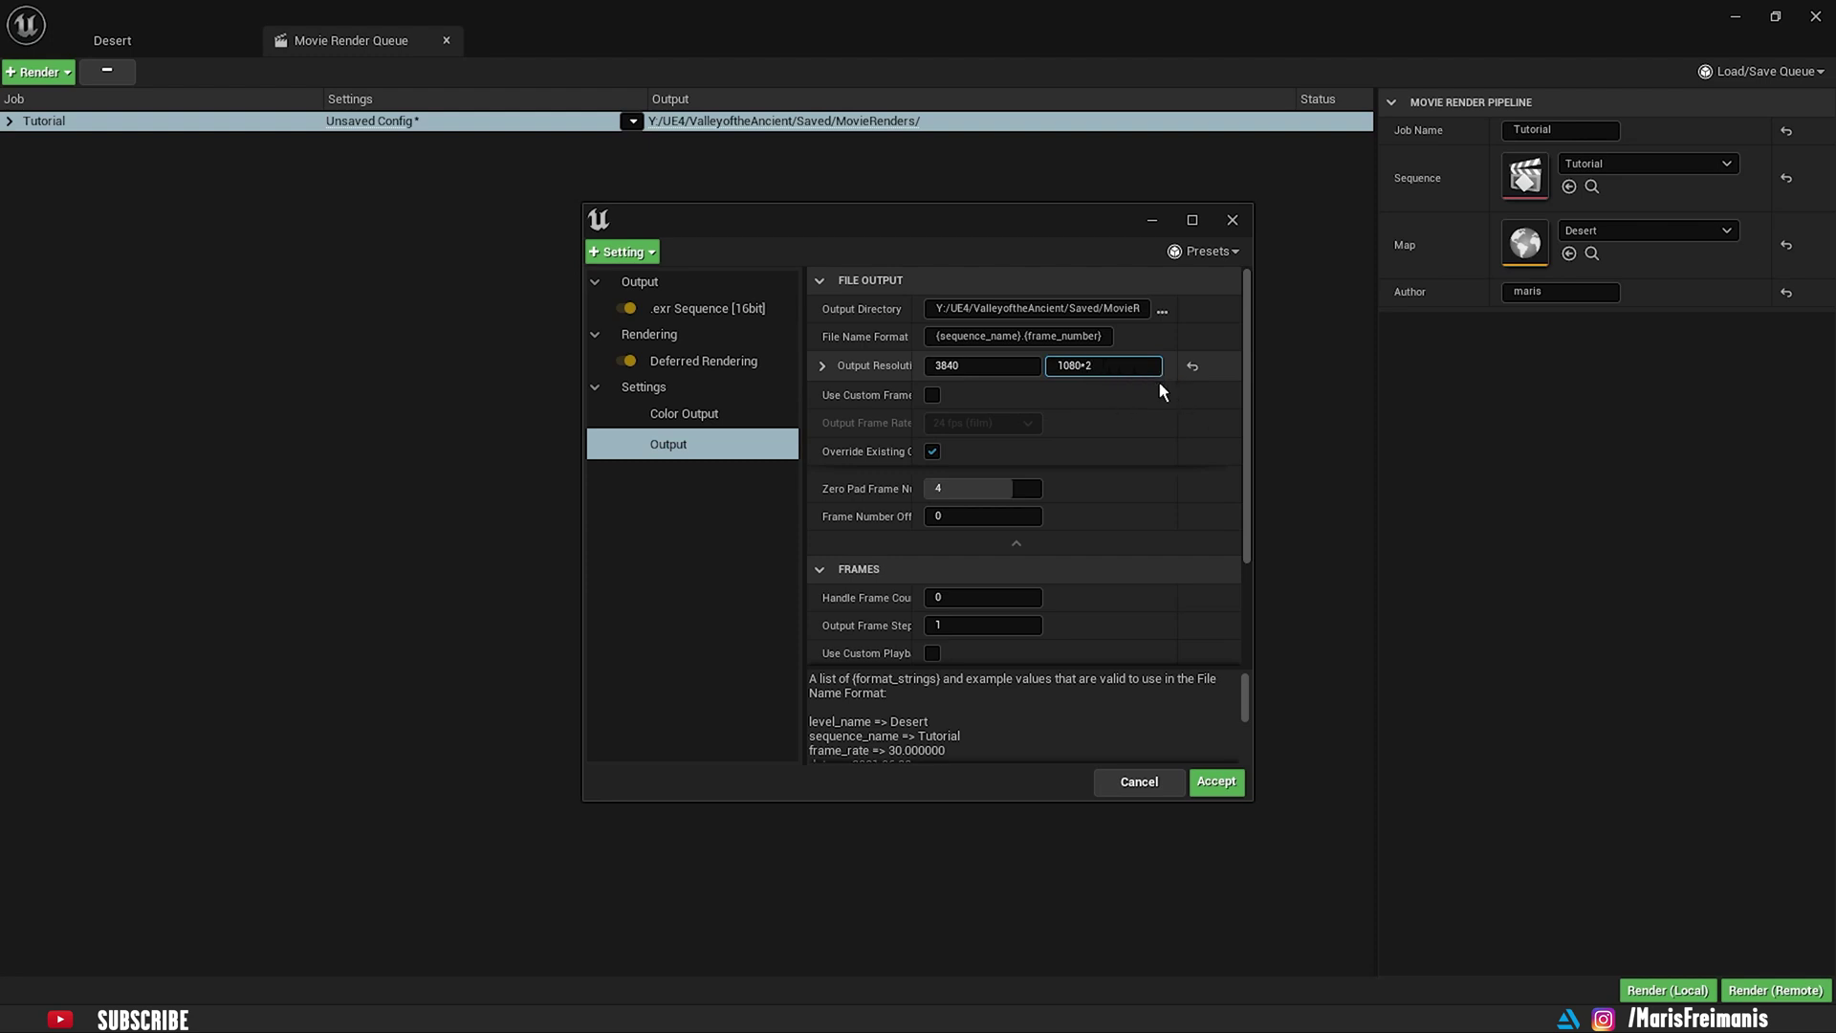
{"action": "key", "text": "Return"}
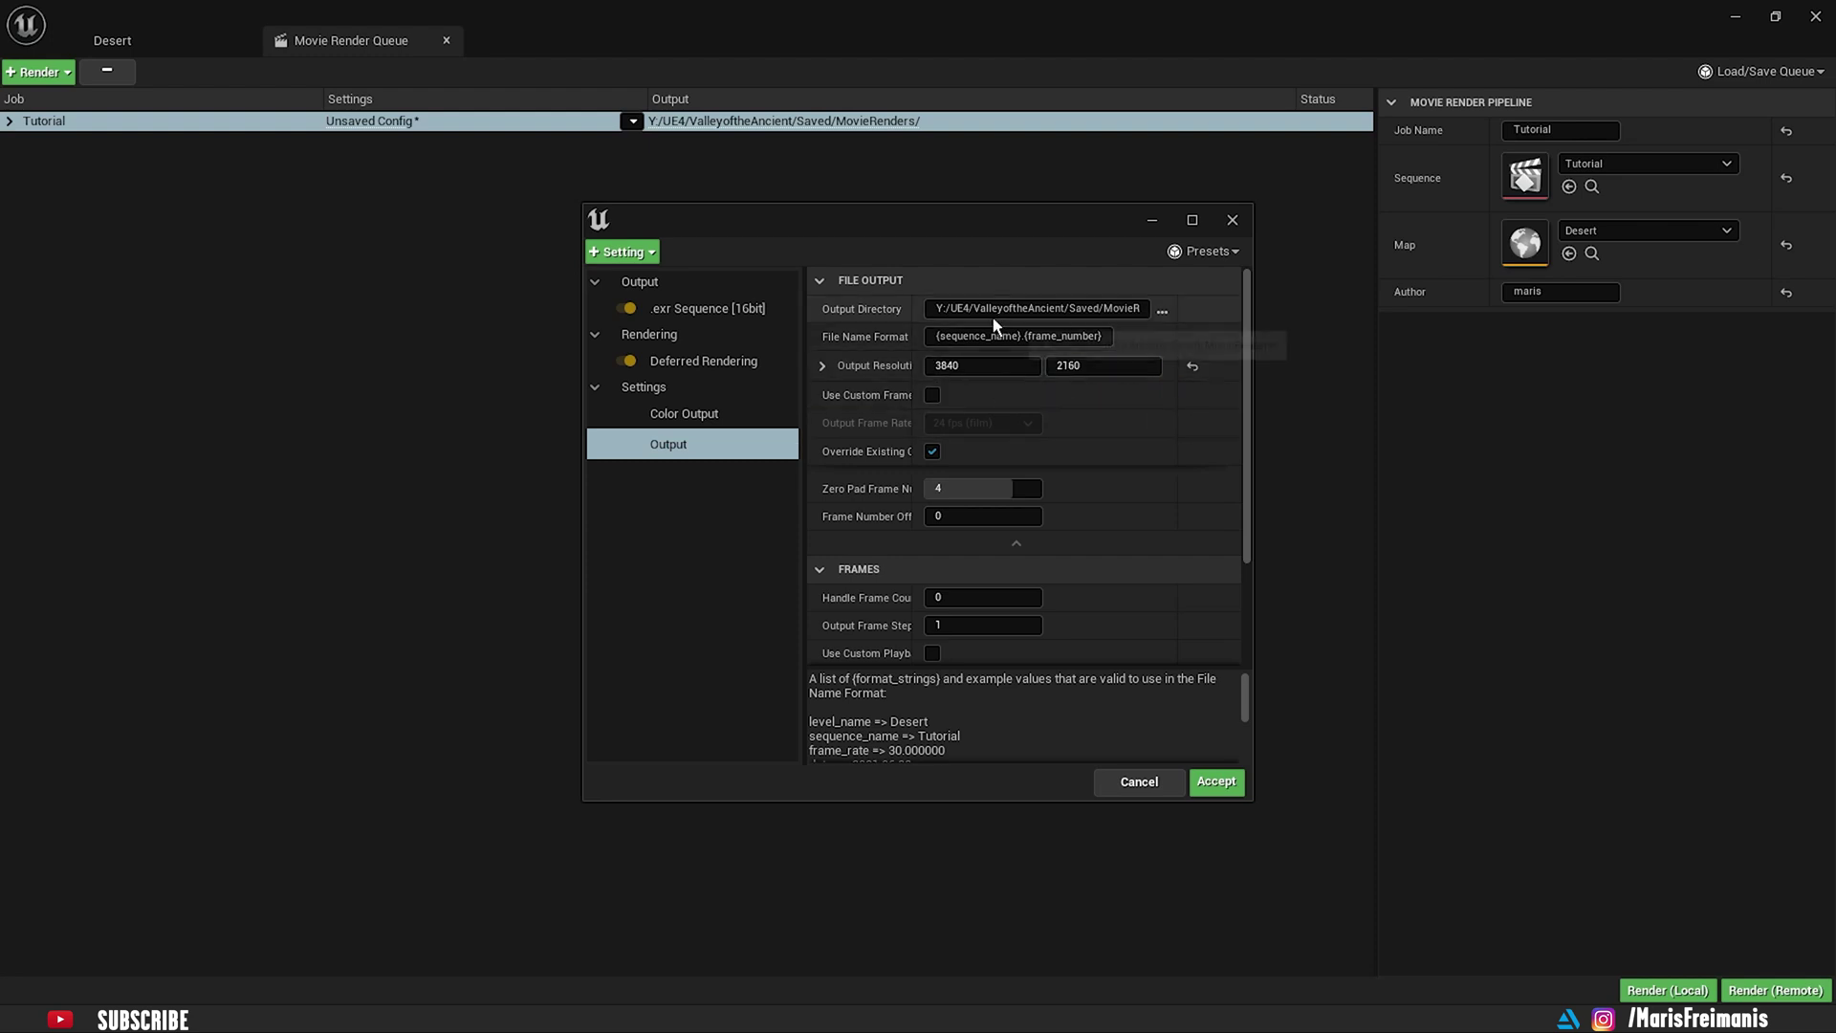
{"action": "left_click", "coordinate": [1216, 781]}
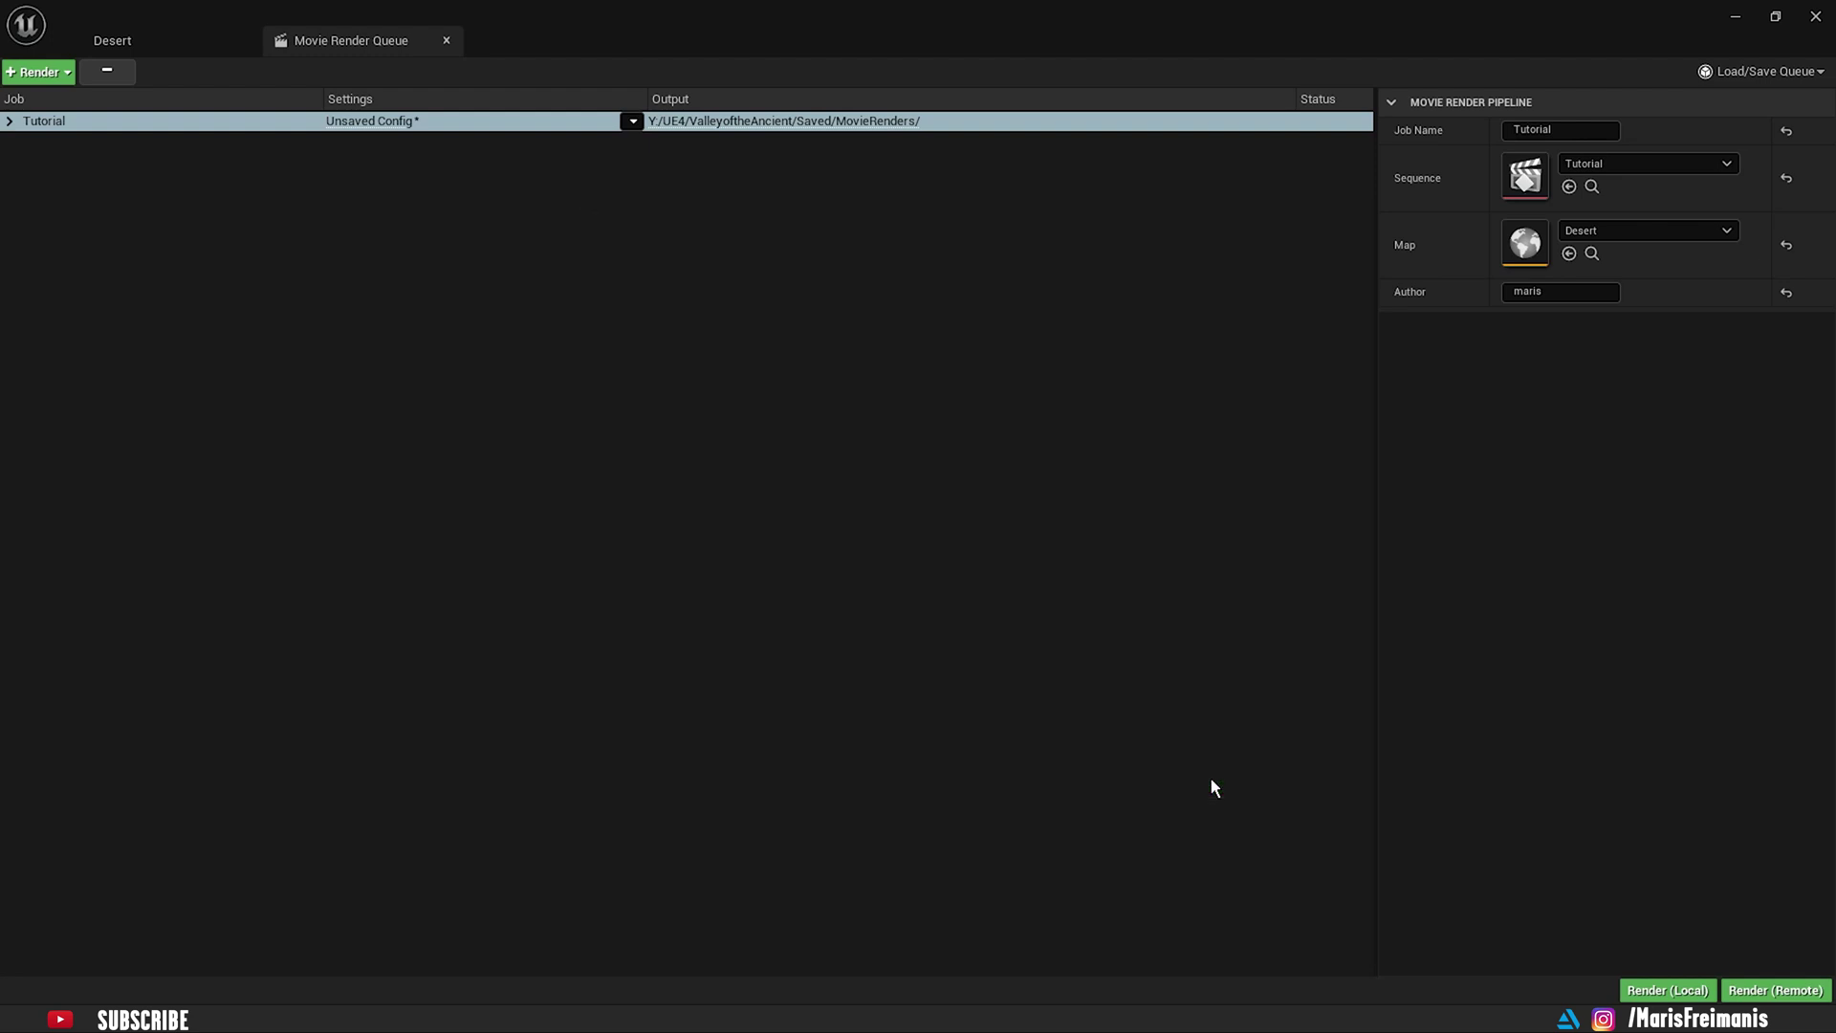
{"action": "left_click", "coordinate": [1756, 993]}
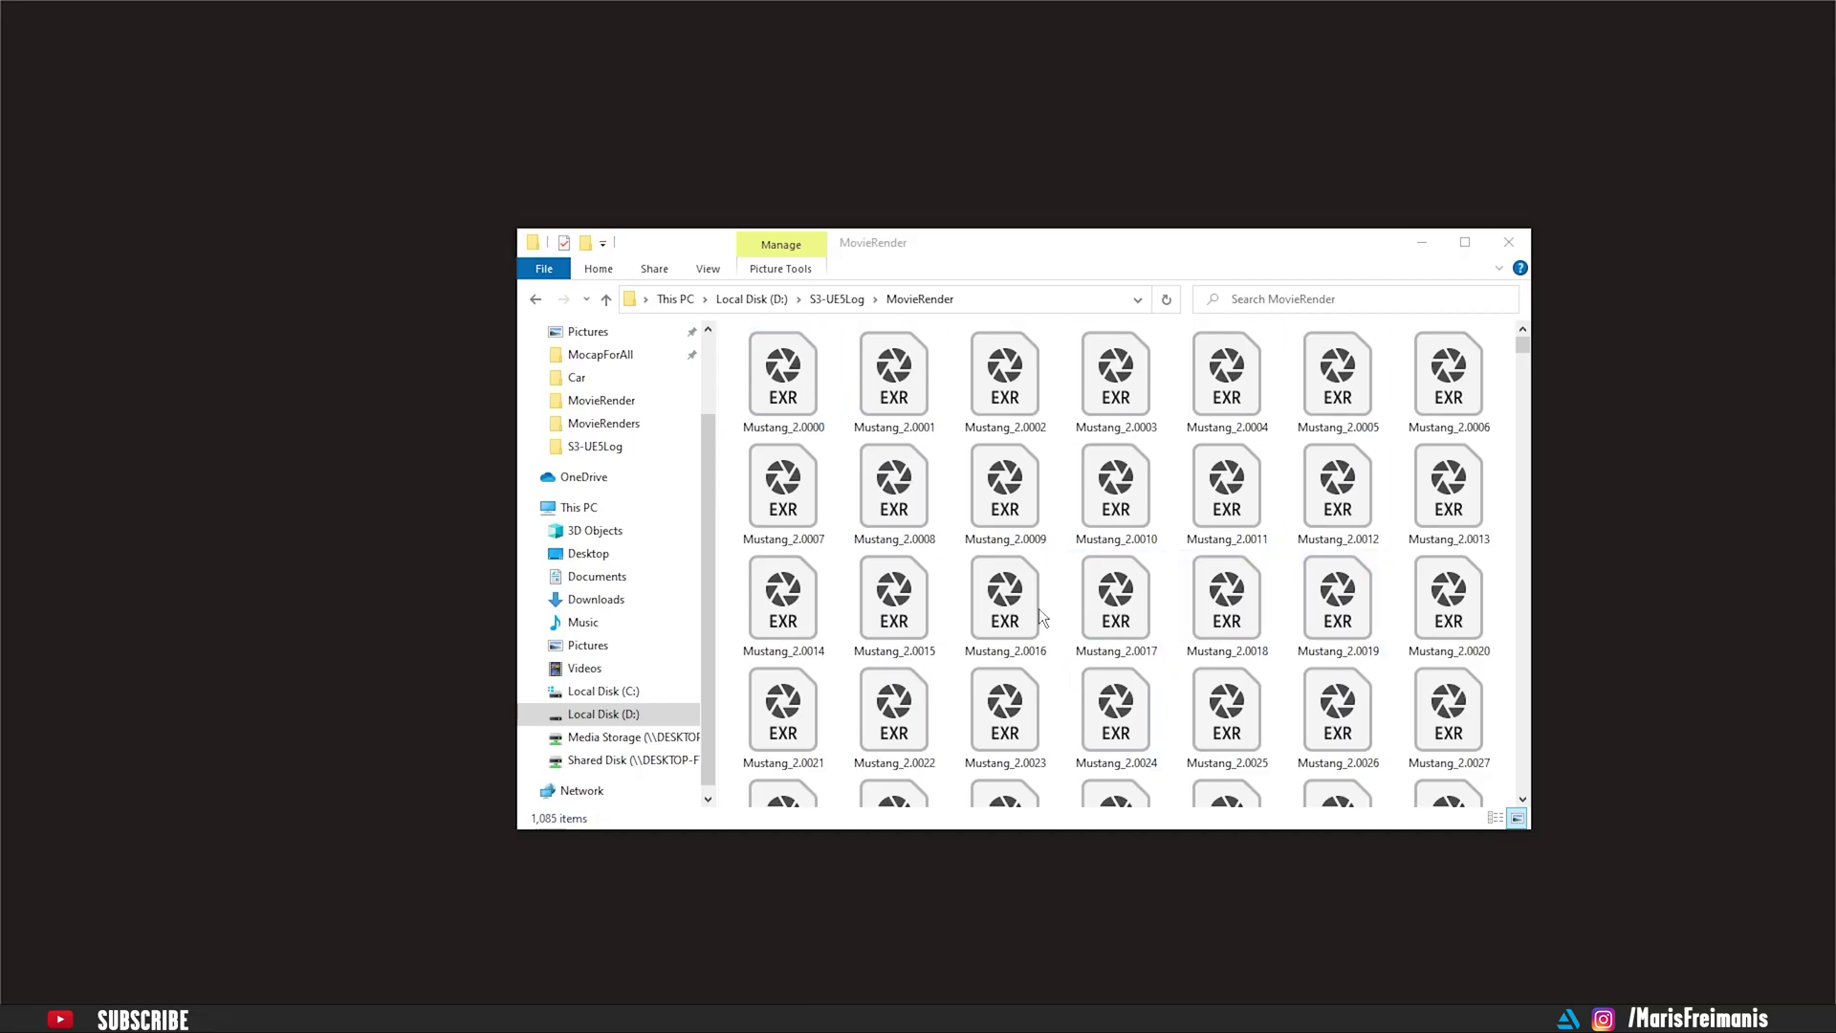
Step: Open the rendered Mustang EXR frame from the MovieRender folder in Photoshop
{"action": "left_click", "coordinate": [1001, 505]}
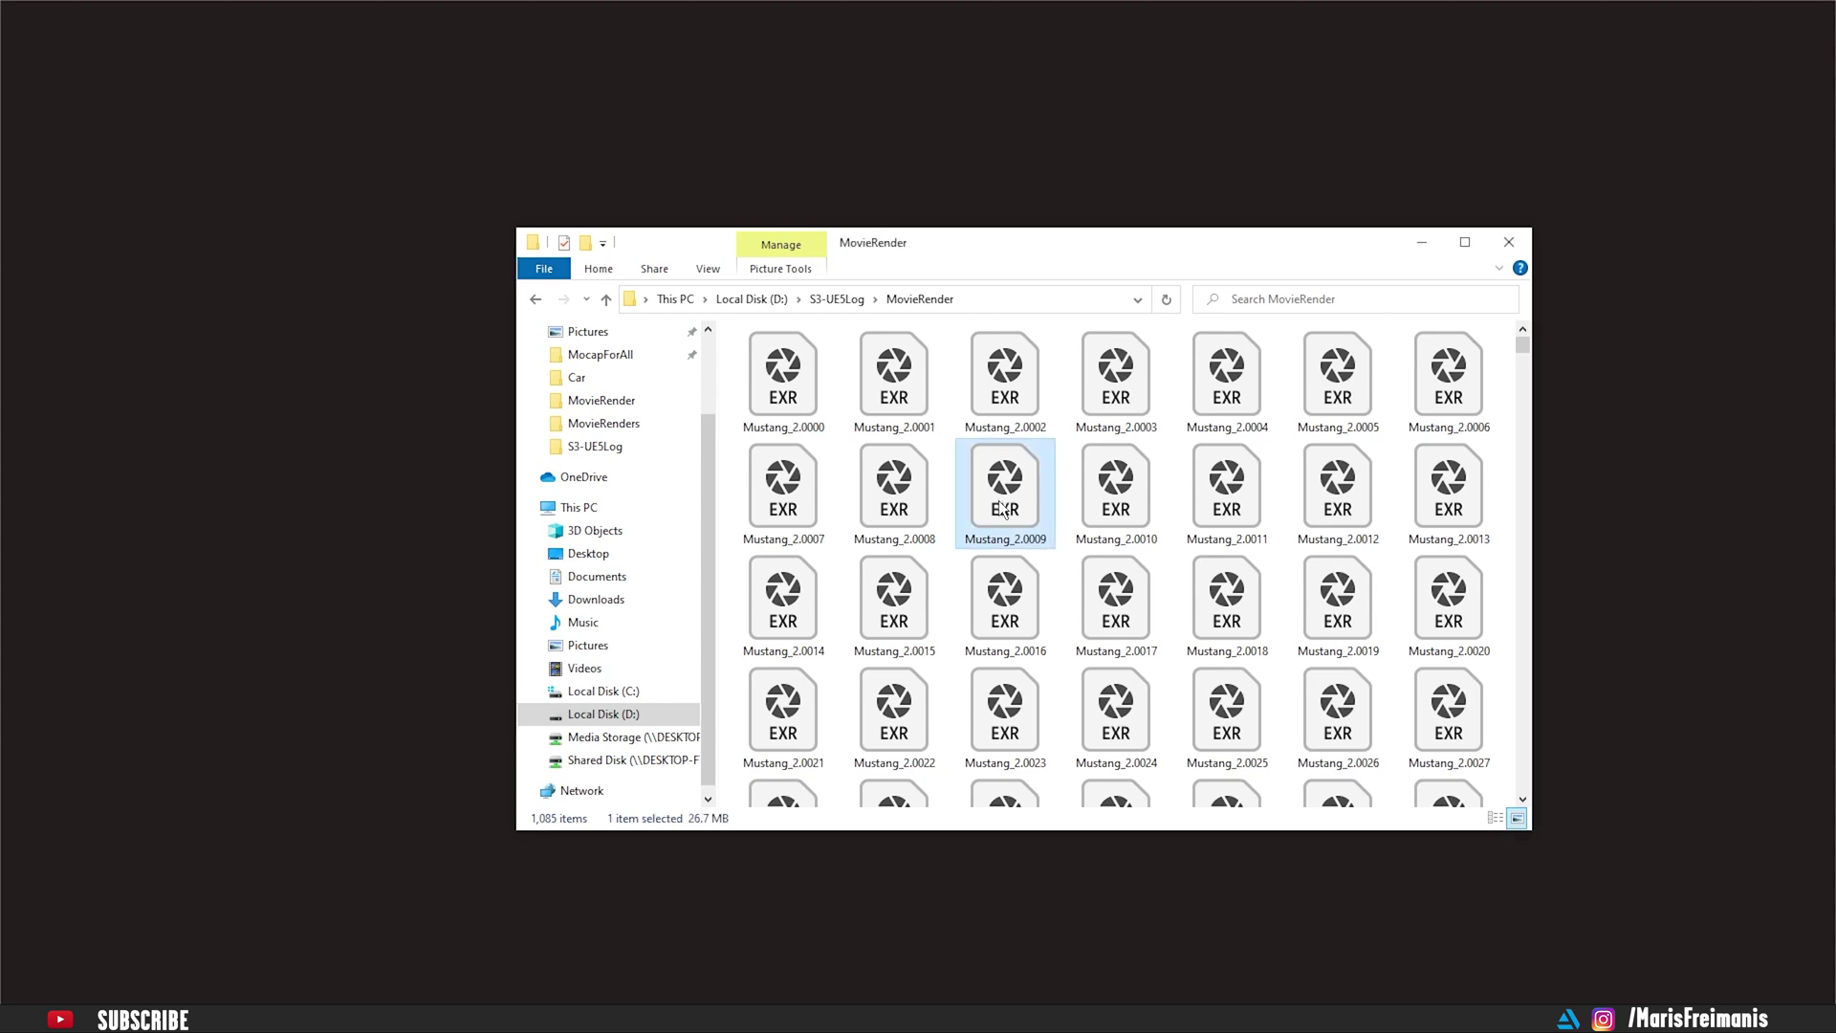
{"action": "double_click", "coordinate": [1184, 699]}
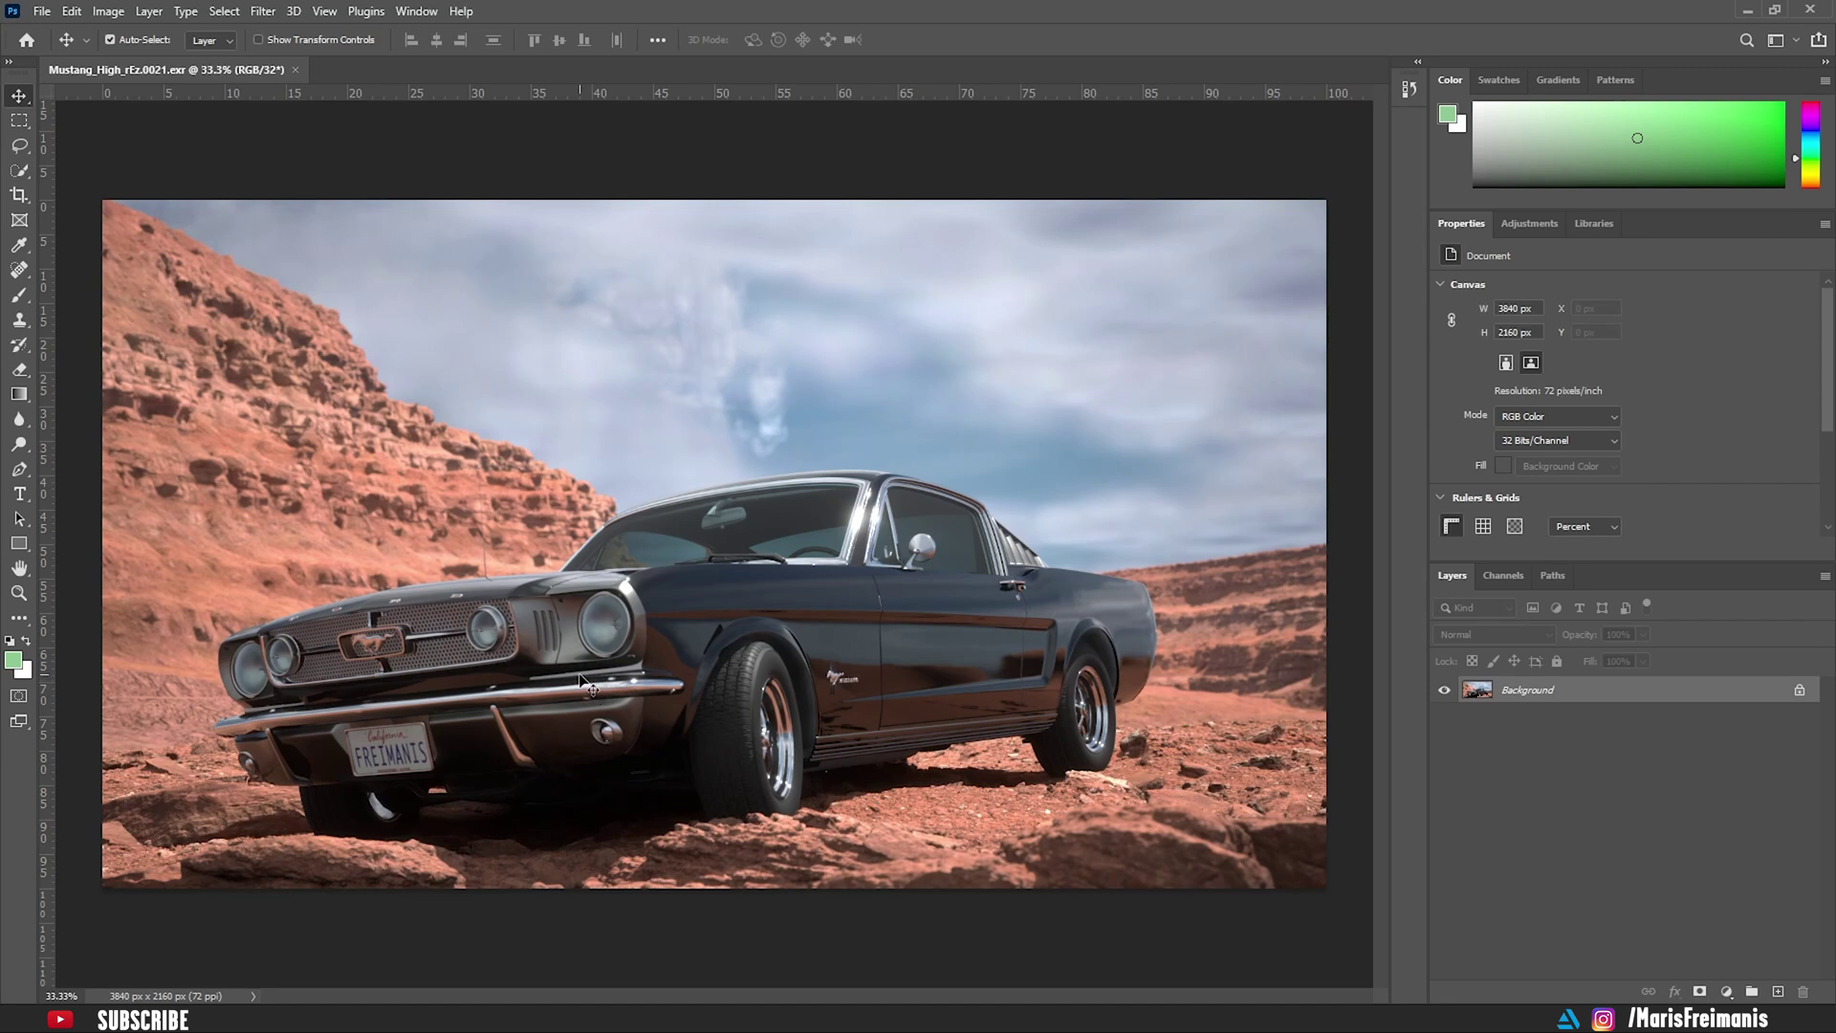
Step: Unlock the Background into an editable Layer 0, closing the adjustment list without adding one
{"action": "left_click", "coordinate": [1810, 689]}
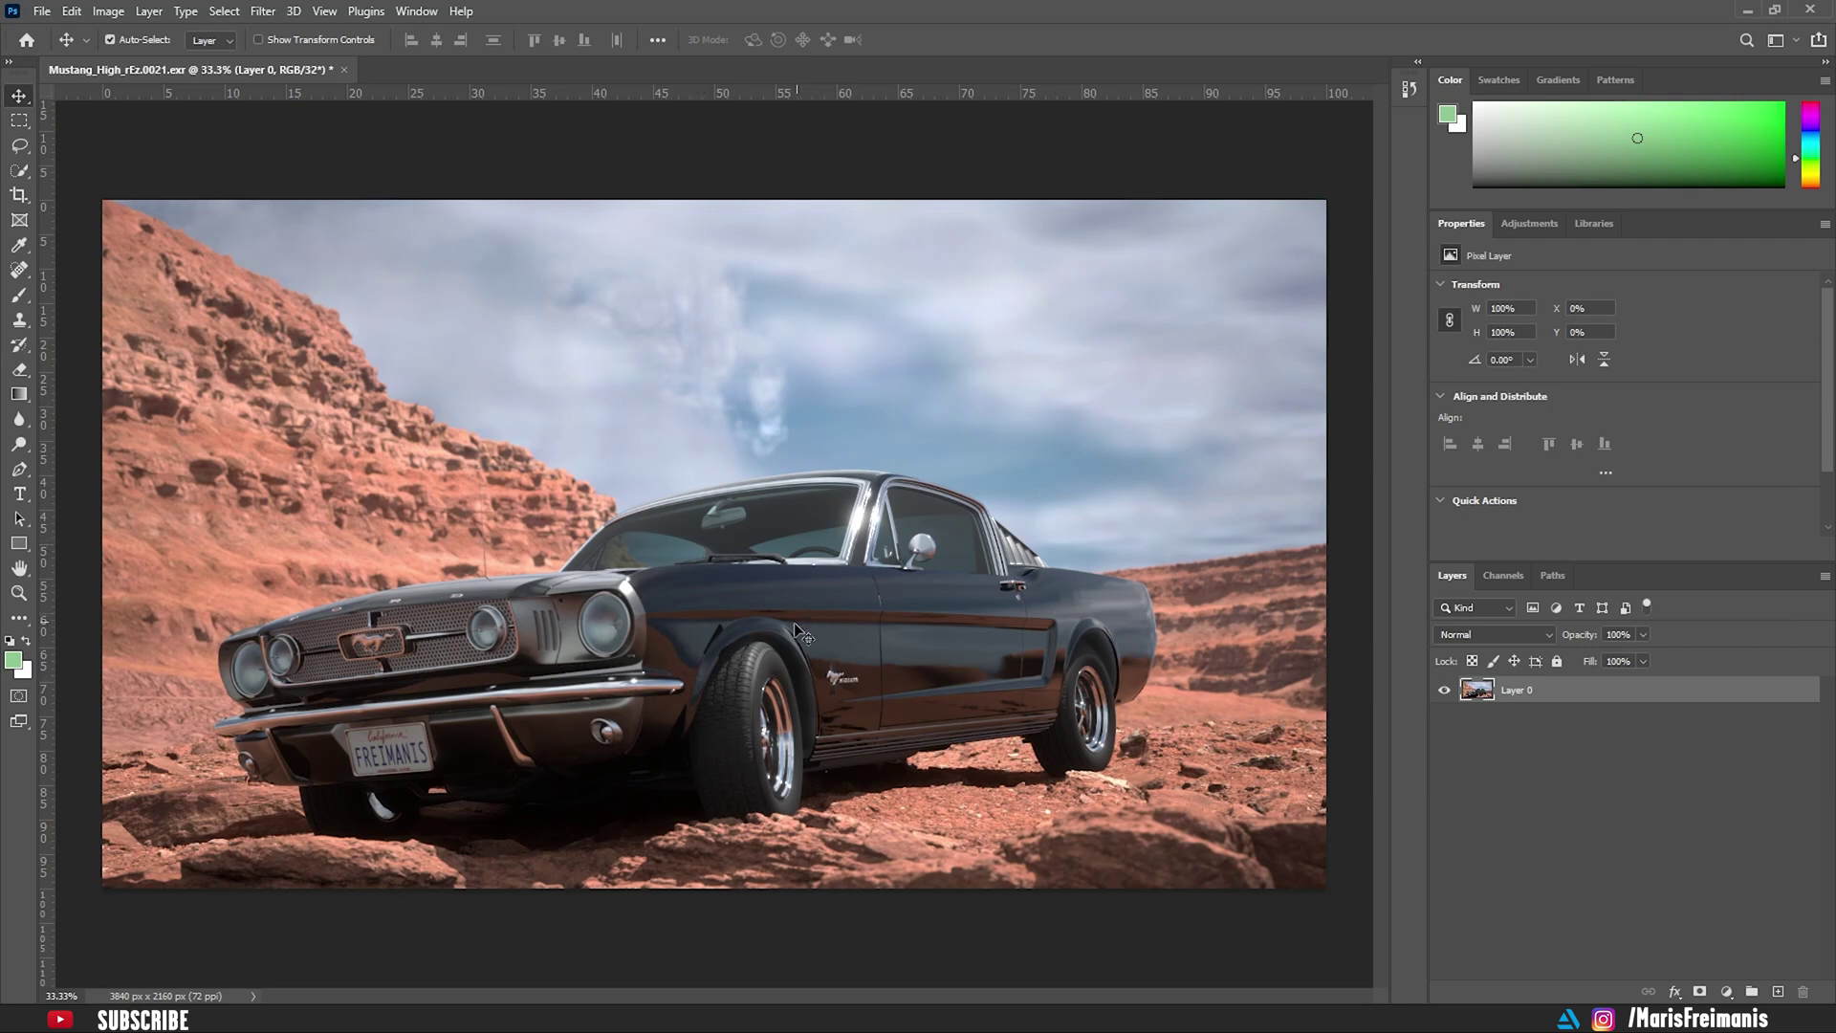
{"action": "left_click", "coordinate": [1726, 991]}
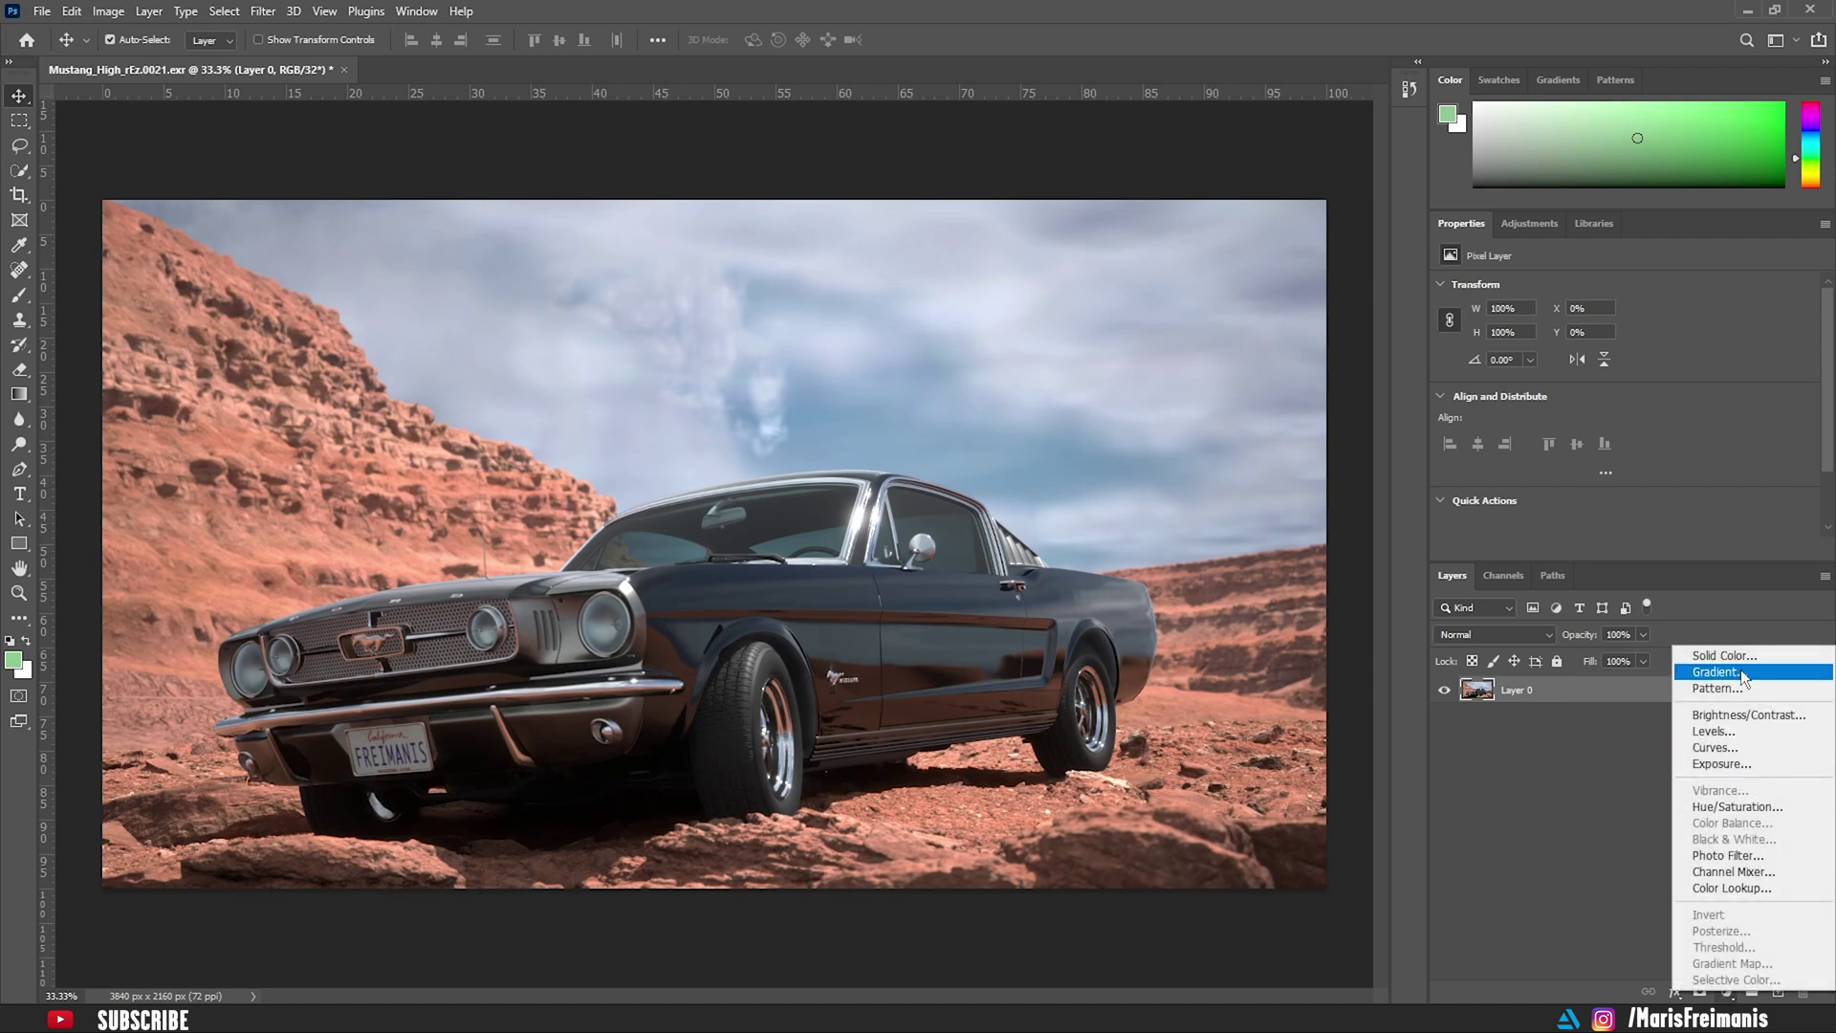
{"action": "left_click", "coordinate": [1579, 792]}
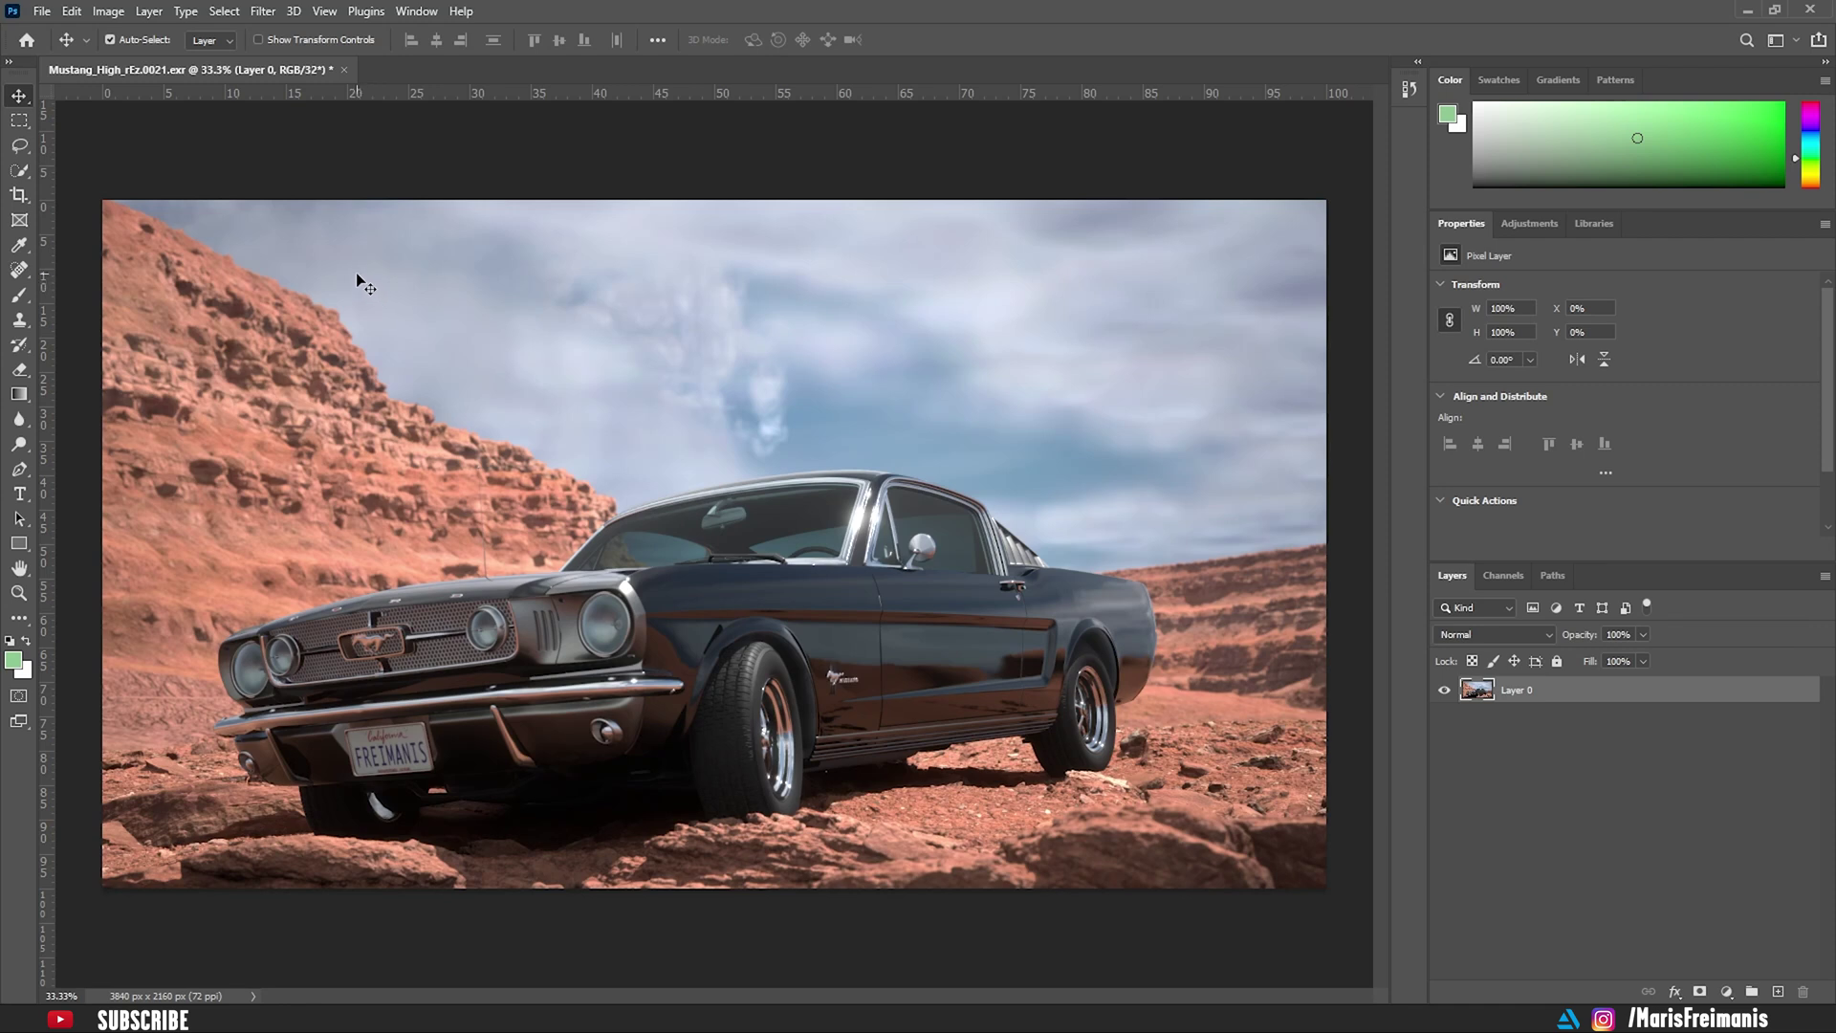
{"action": "left_click", "coordinate": [42, 10]}
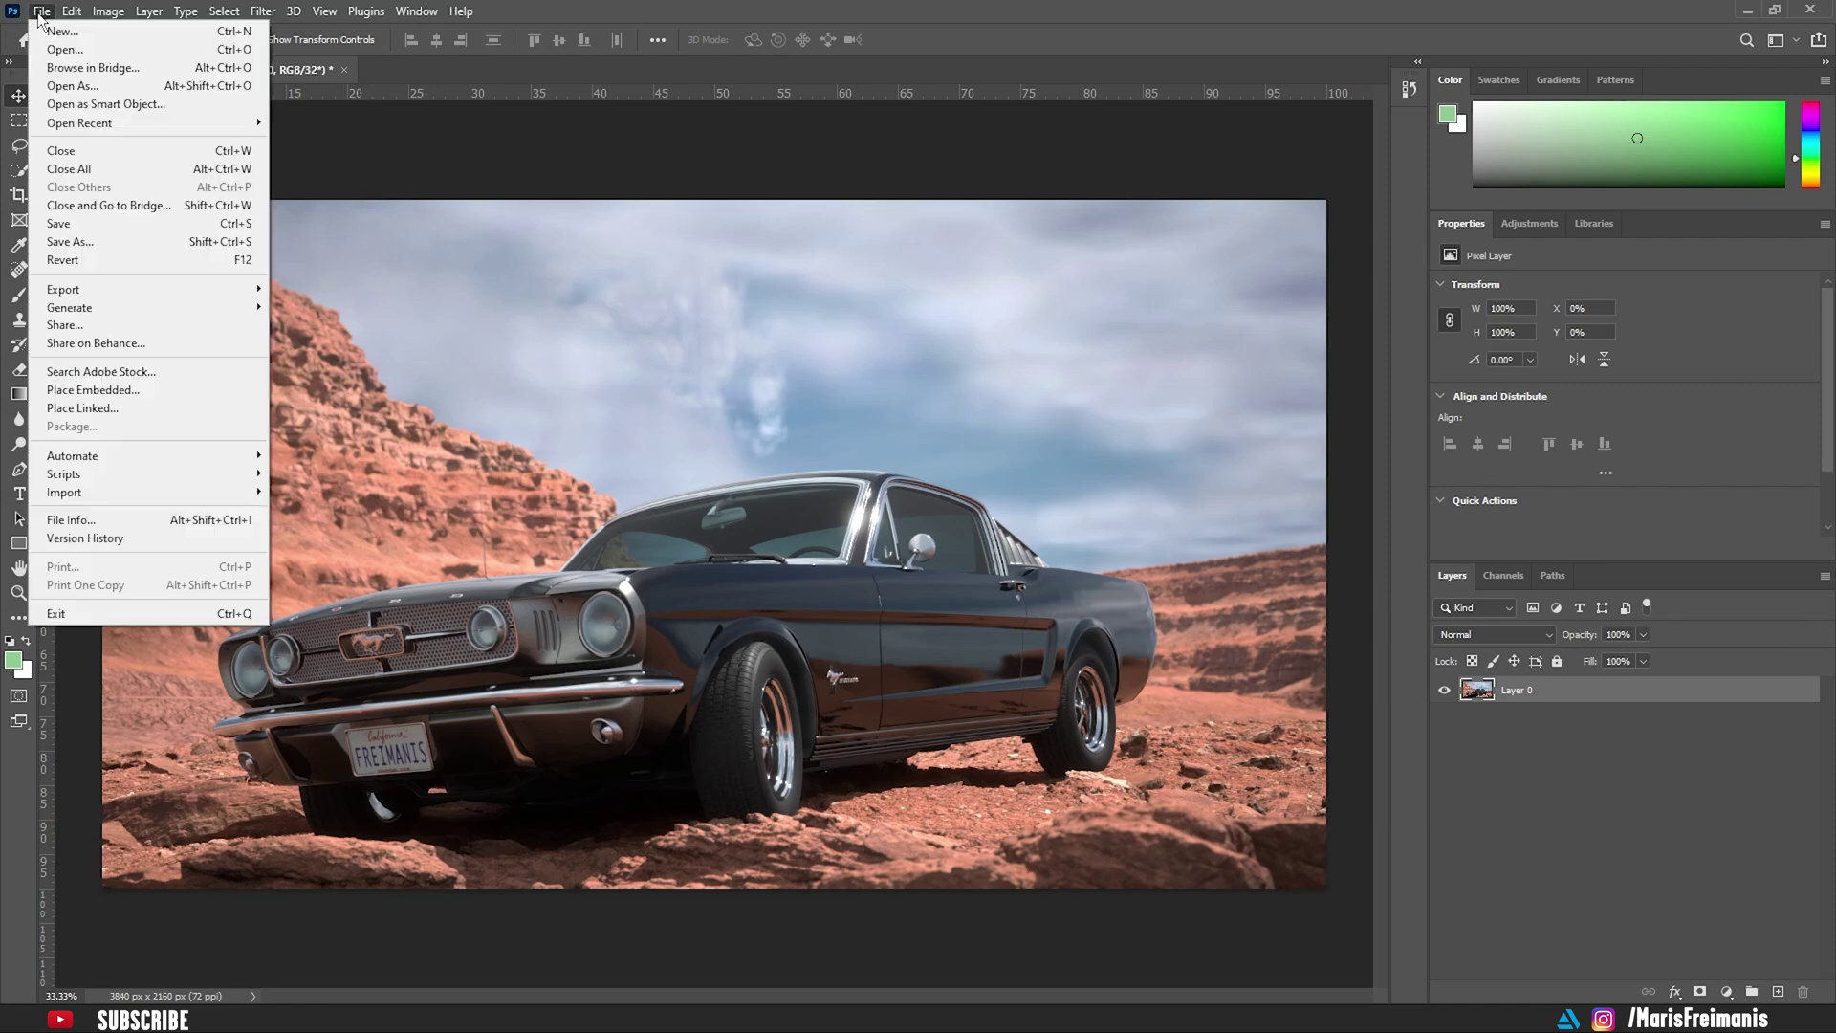
Step: Save the frame as Mustang_High_rfz.0021.tif in TIFF format, confirming the TIFF Options
{"action": "left_click", "coordinate": [105, 244]}
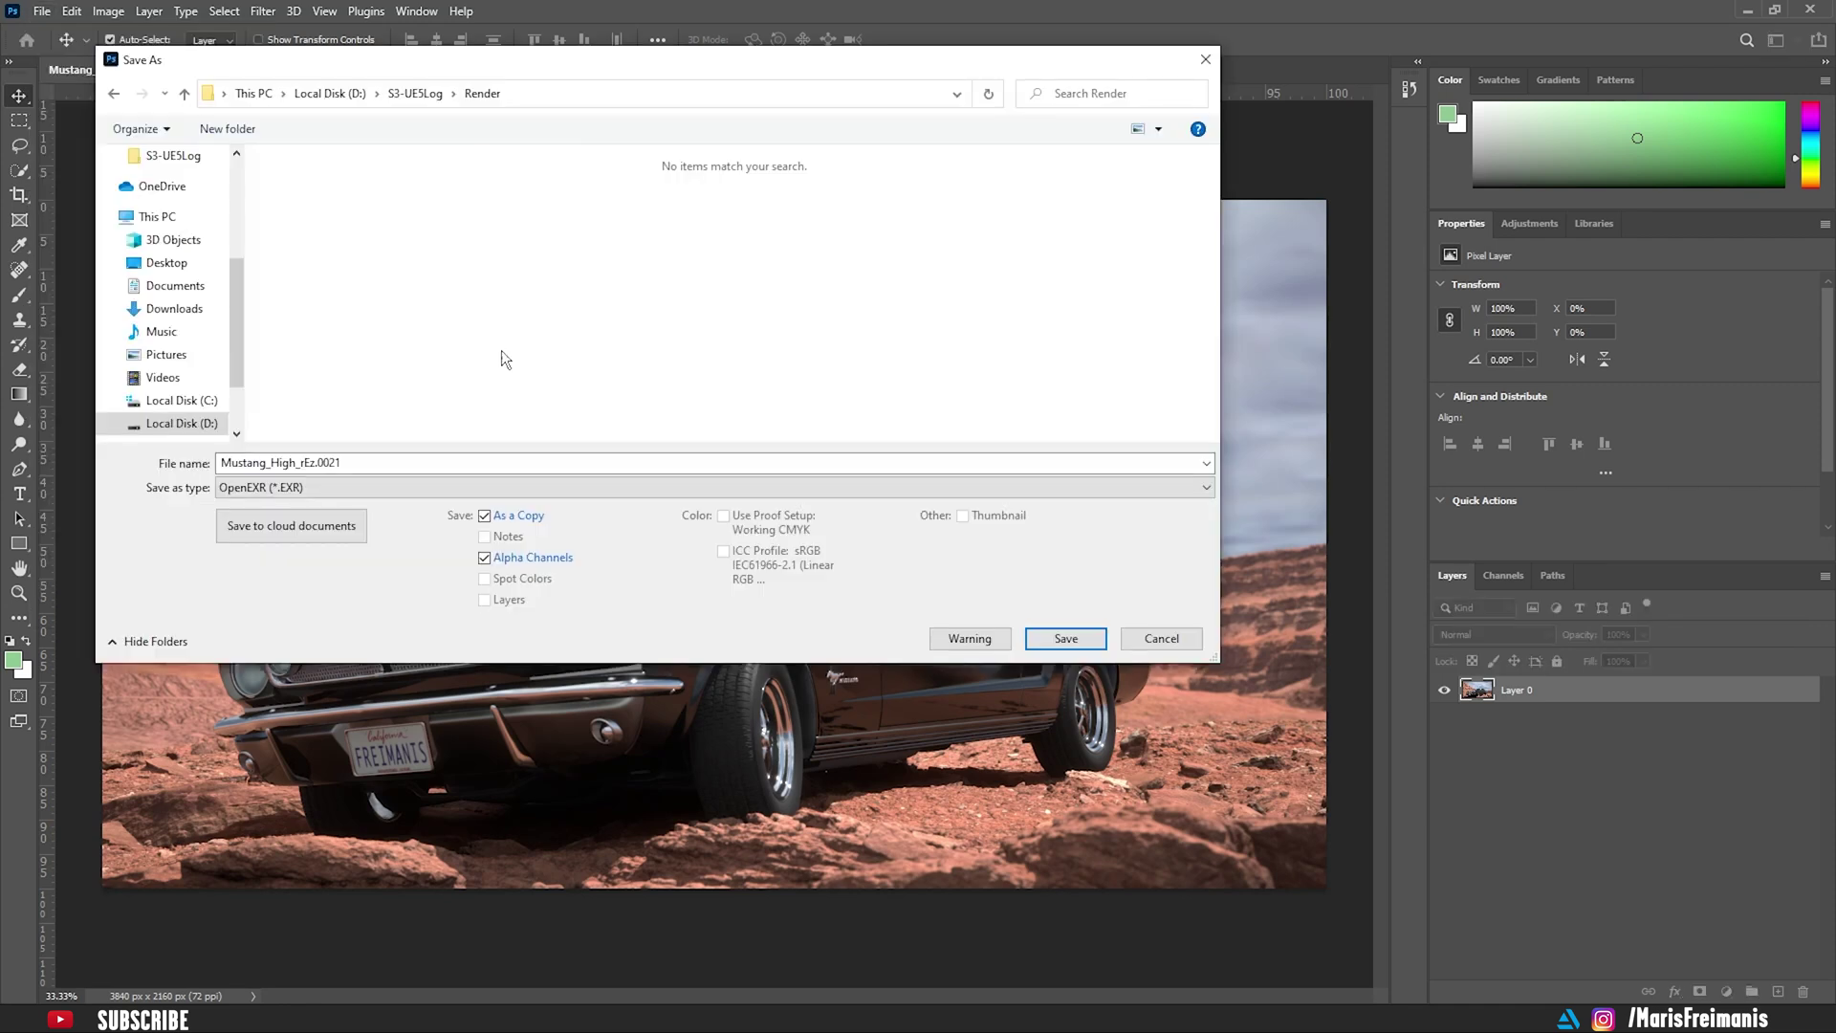
{"action": "left_click", "coordinate": [308, 490]}
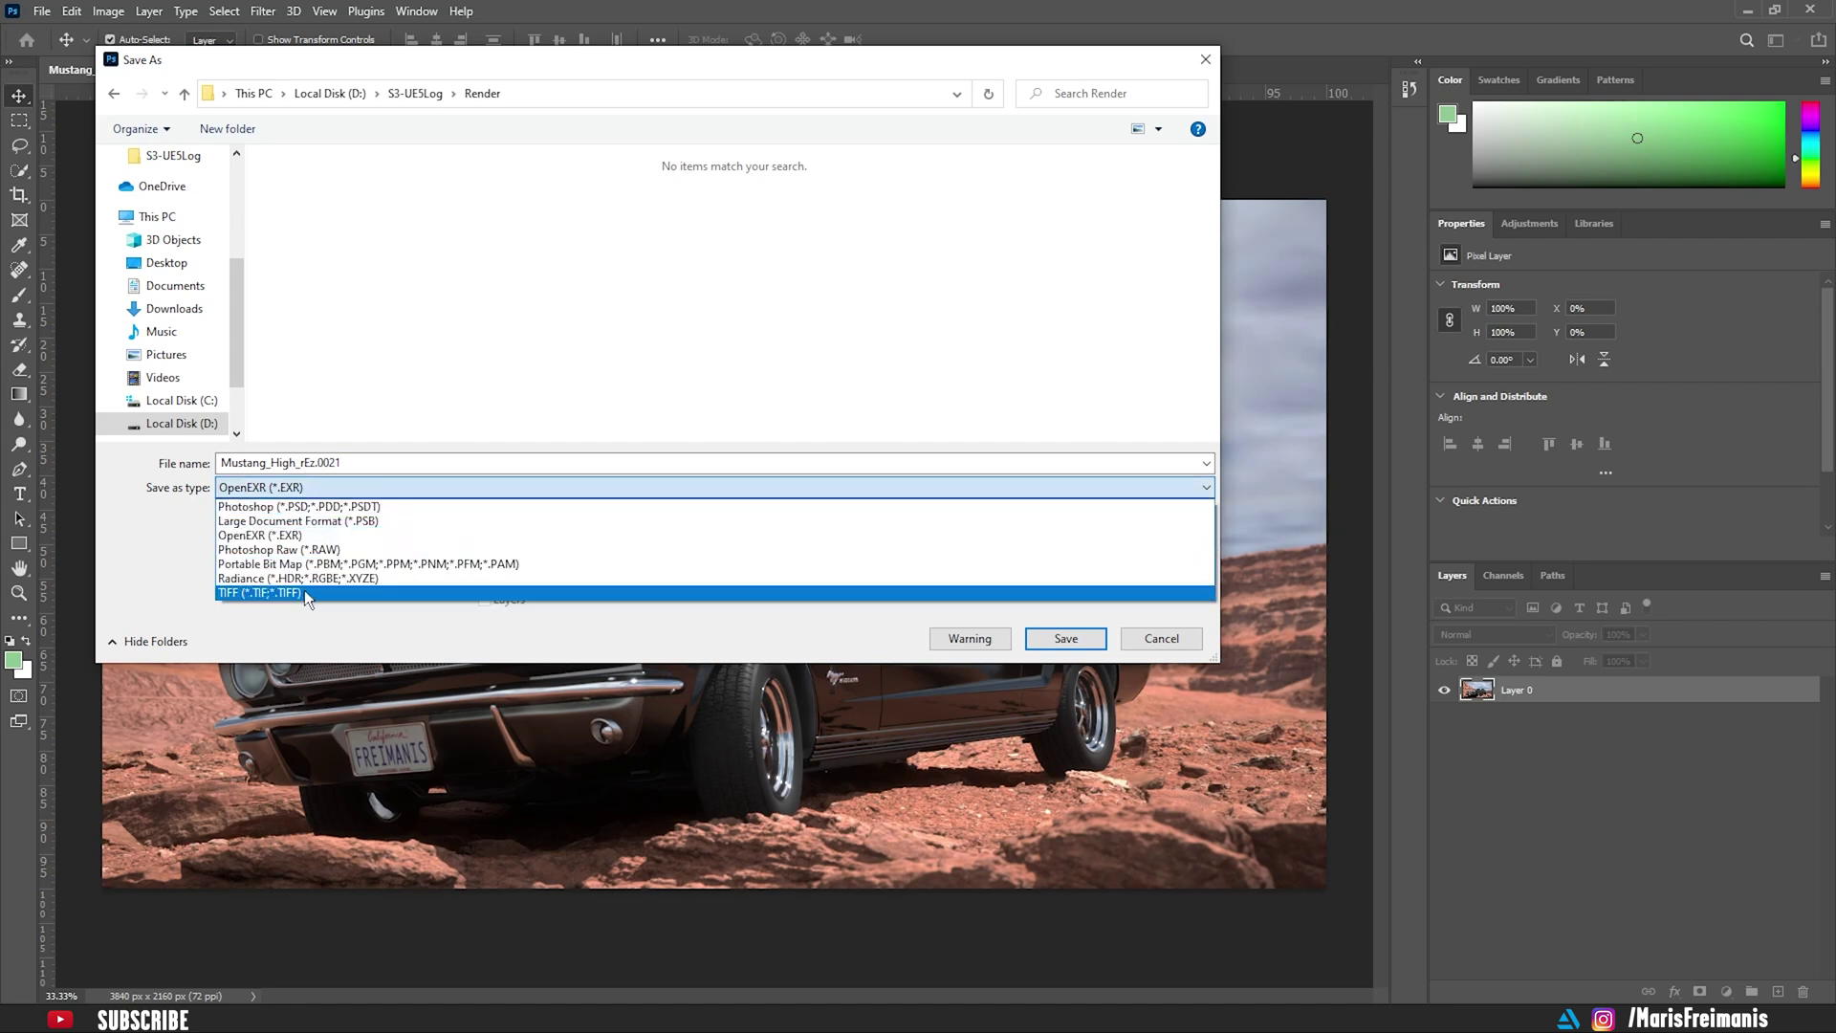
{"action": "left_click", "coordinate": [281, 594]}
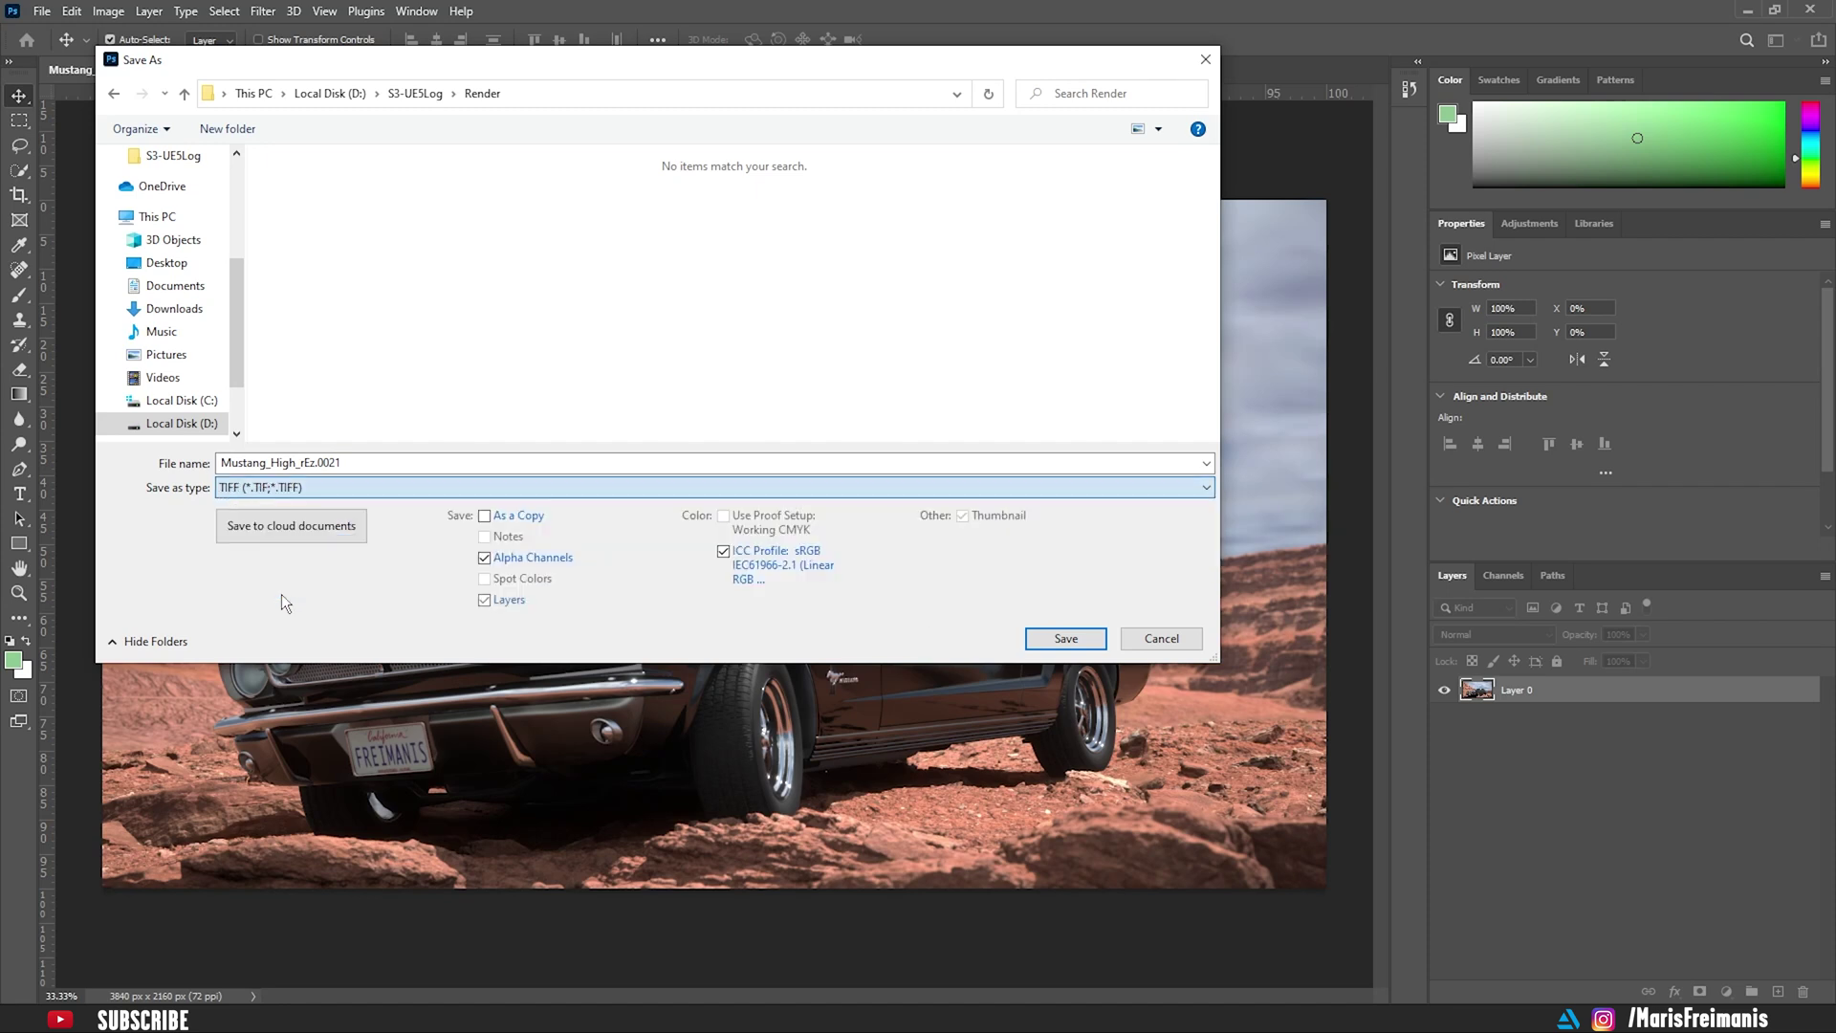
{"action": "left_click", "coordinate": [1063, 639]}
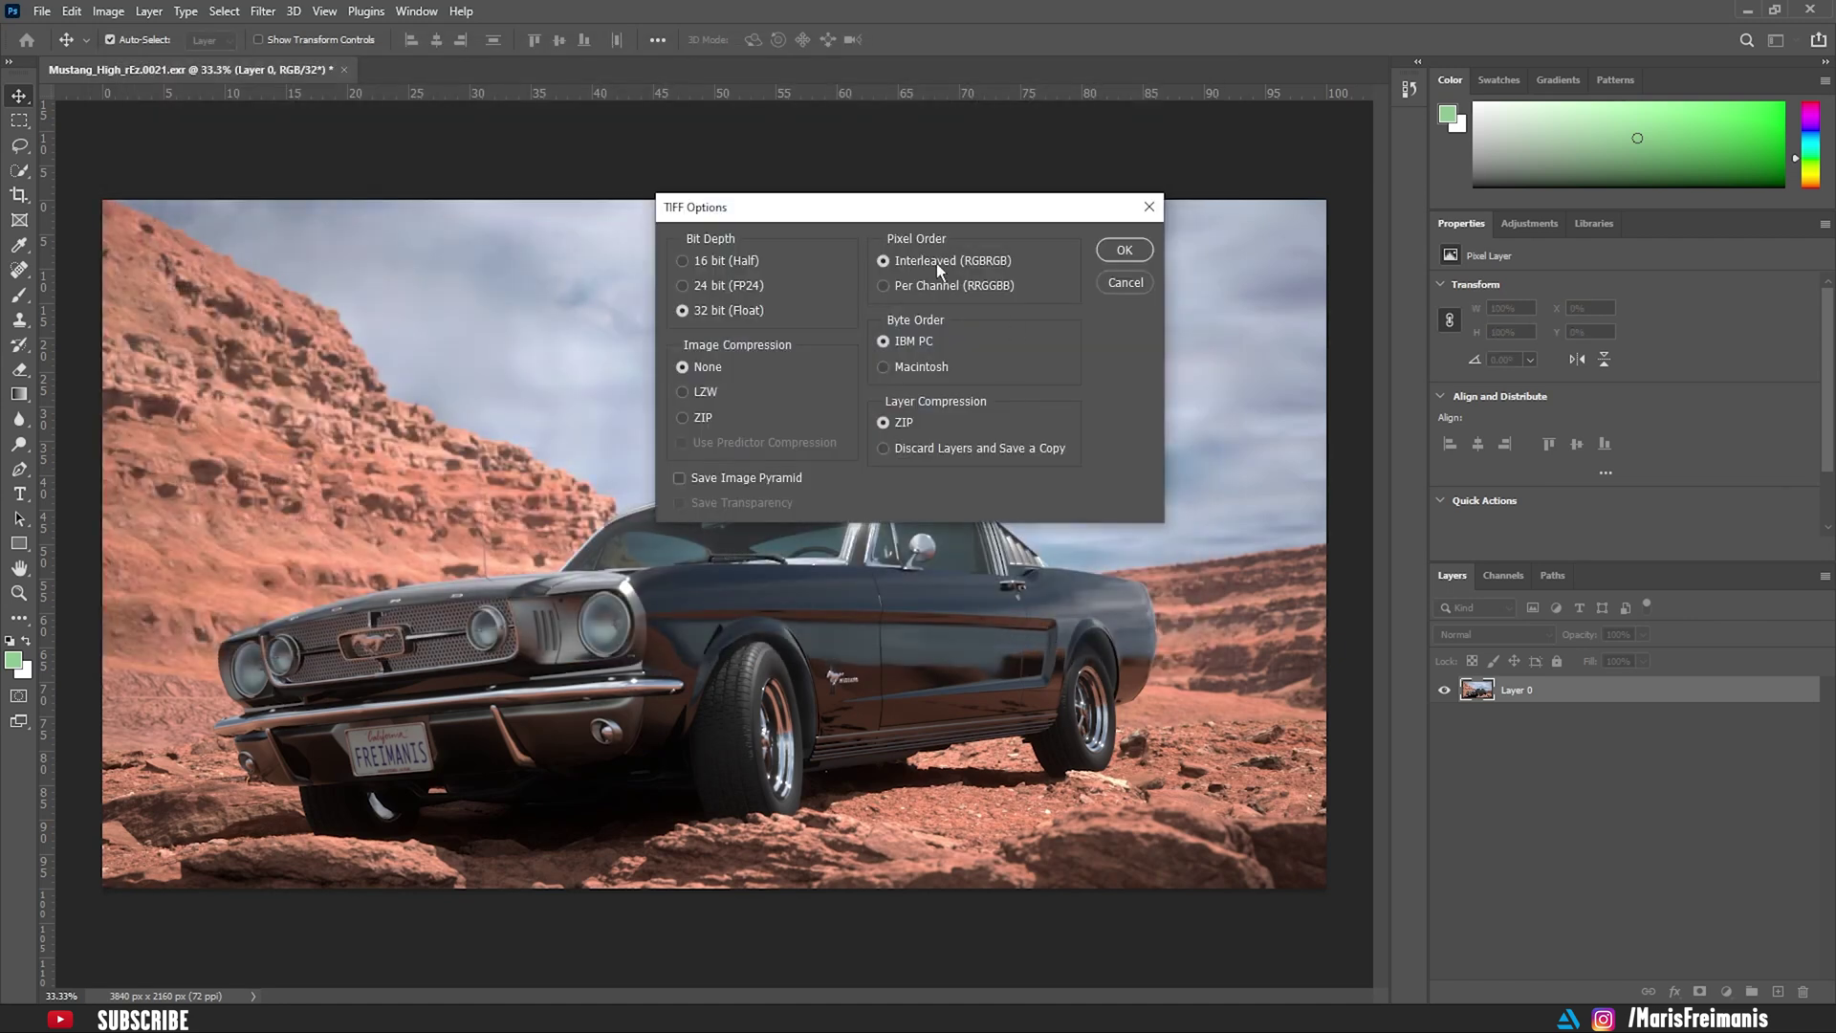
{"action": "left_click", "coordinate": [1125, 251]}
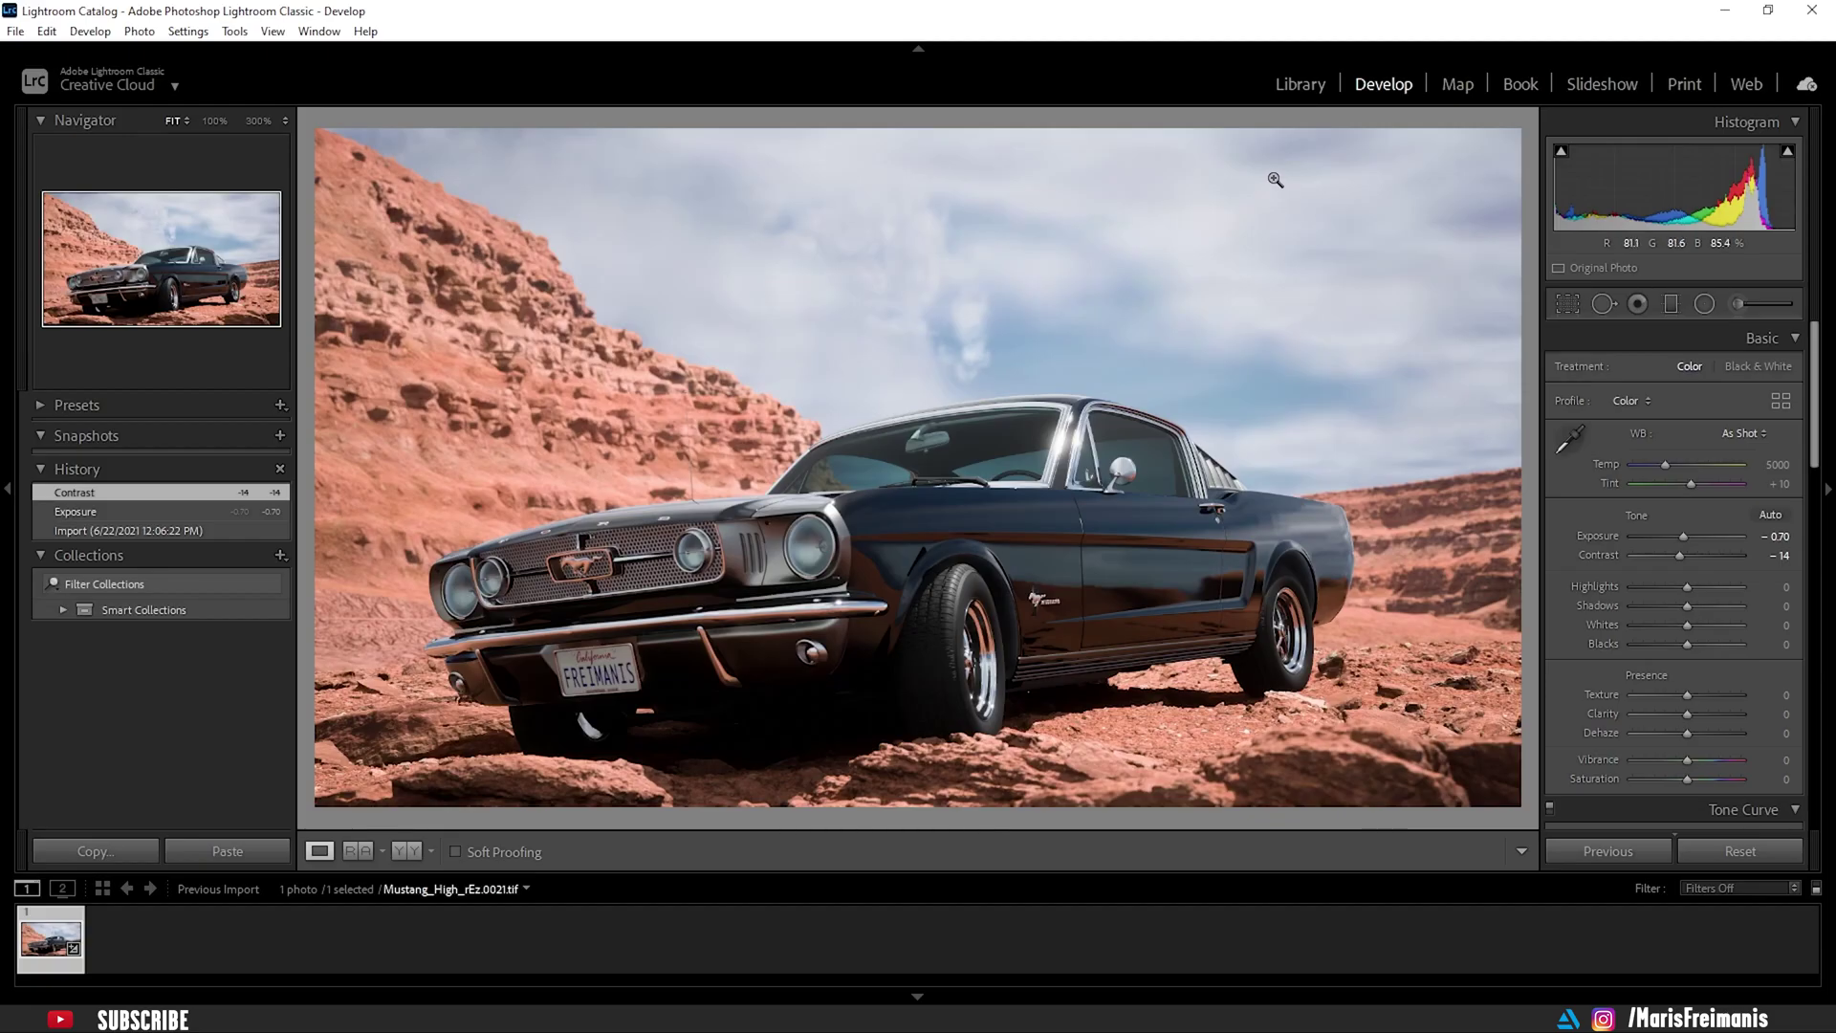
Step: Grade the Mustang render in the Basic panel: Texture +37, Clarity +9, Dehaze +19
{"action": "left_click_drag", "start_coordinate": [1688, 695], "coordinate": [1707, 696]}
{"action": "left_click_drag", "start_coordinate": [1687, 713], "coordinate": [1701, 734]}
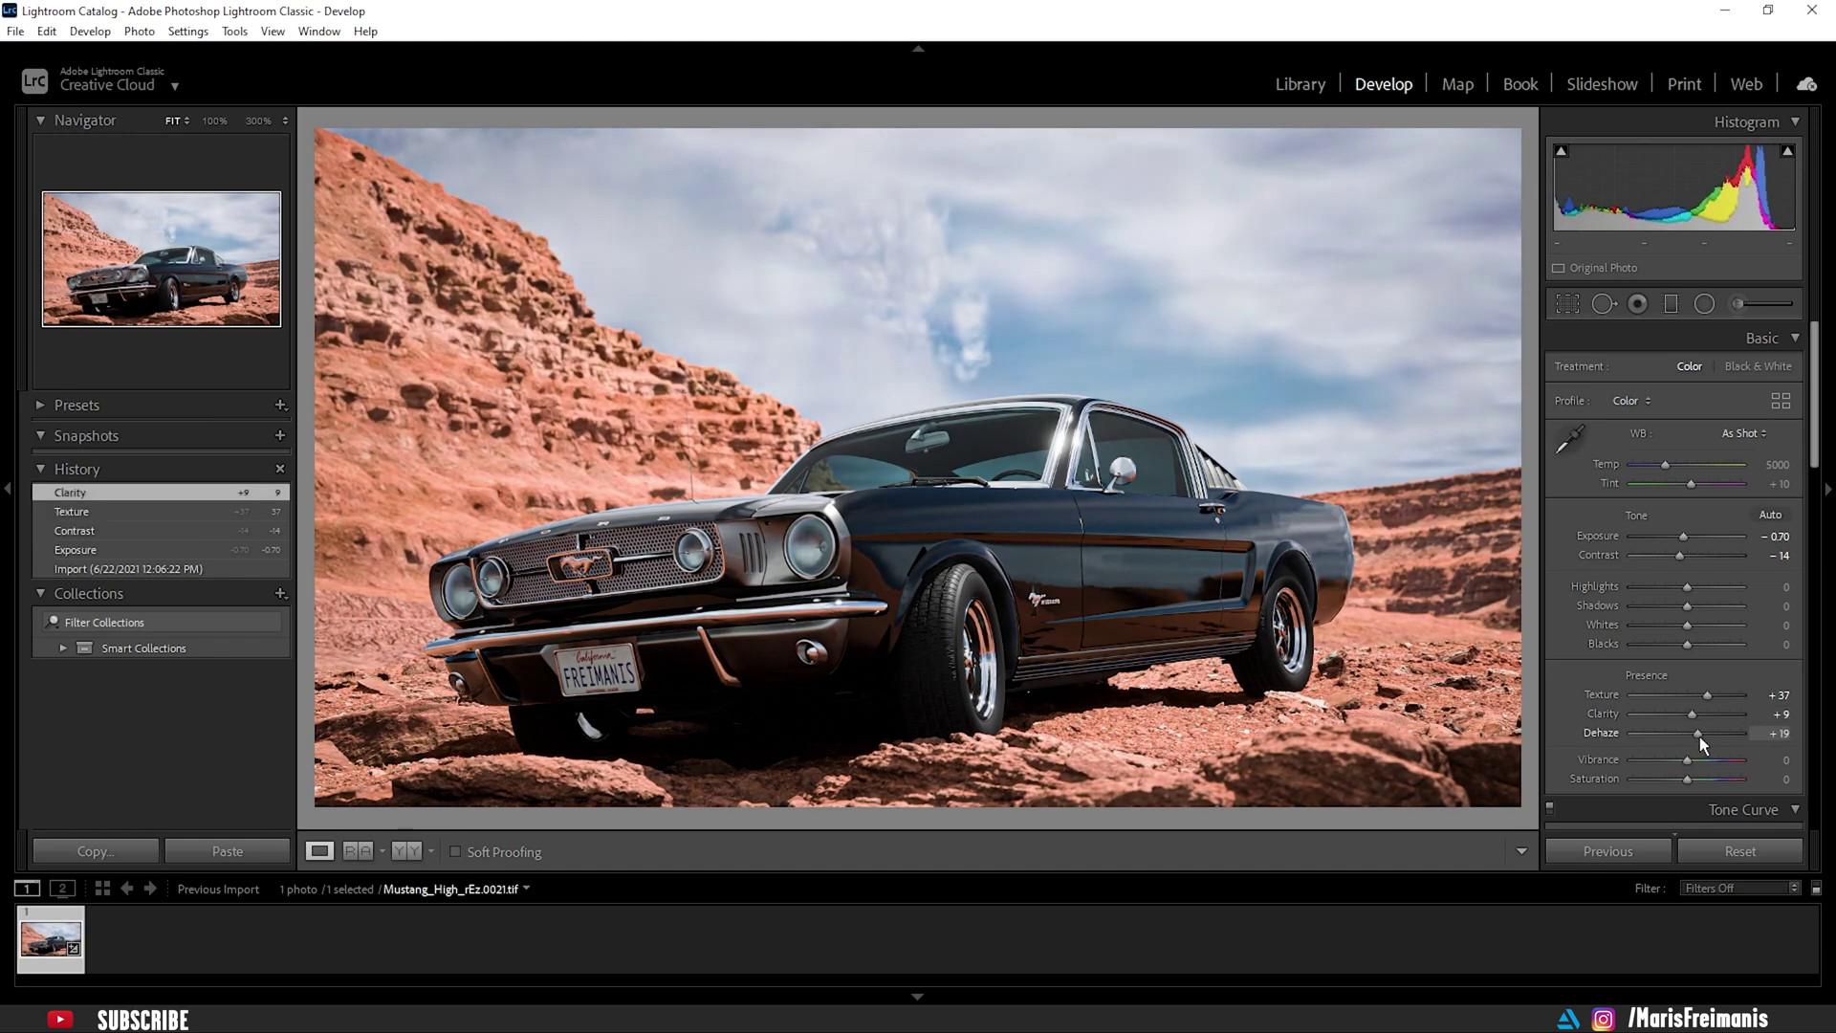
{"action": "scroll", "coordinate": [1674, 707], "scroll_direction": "down", "scroll_amount": 10}
{"action": "scroll", "coordinate": [1683, 616], "scroll_direction": "up", "scroll_amount": 10}
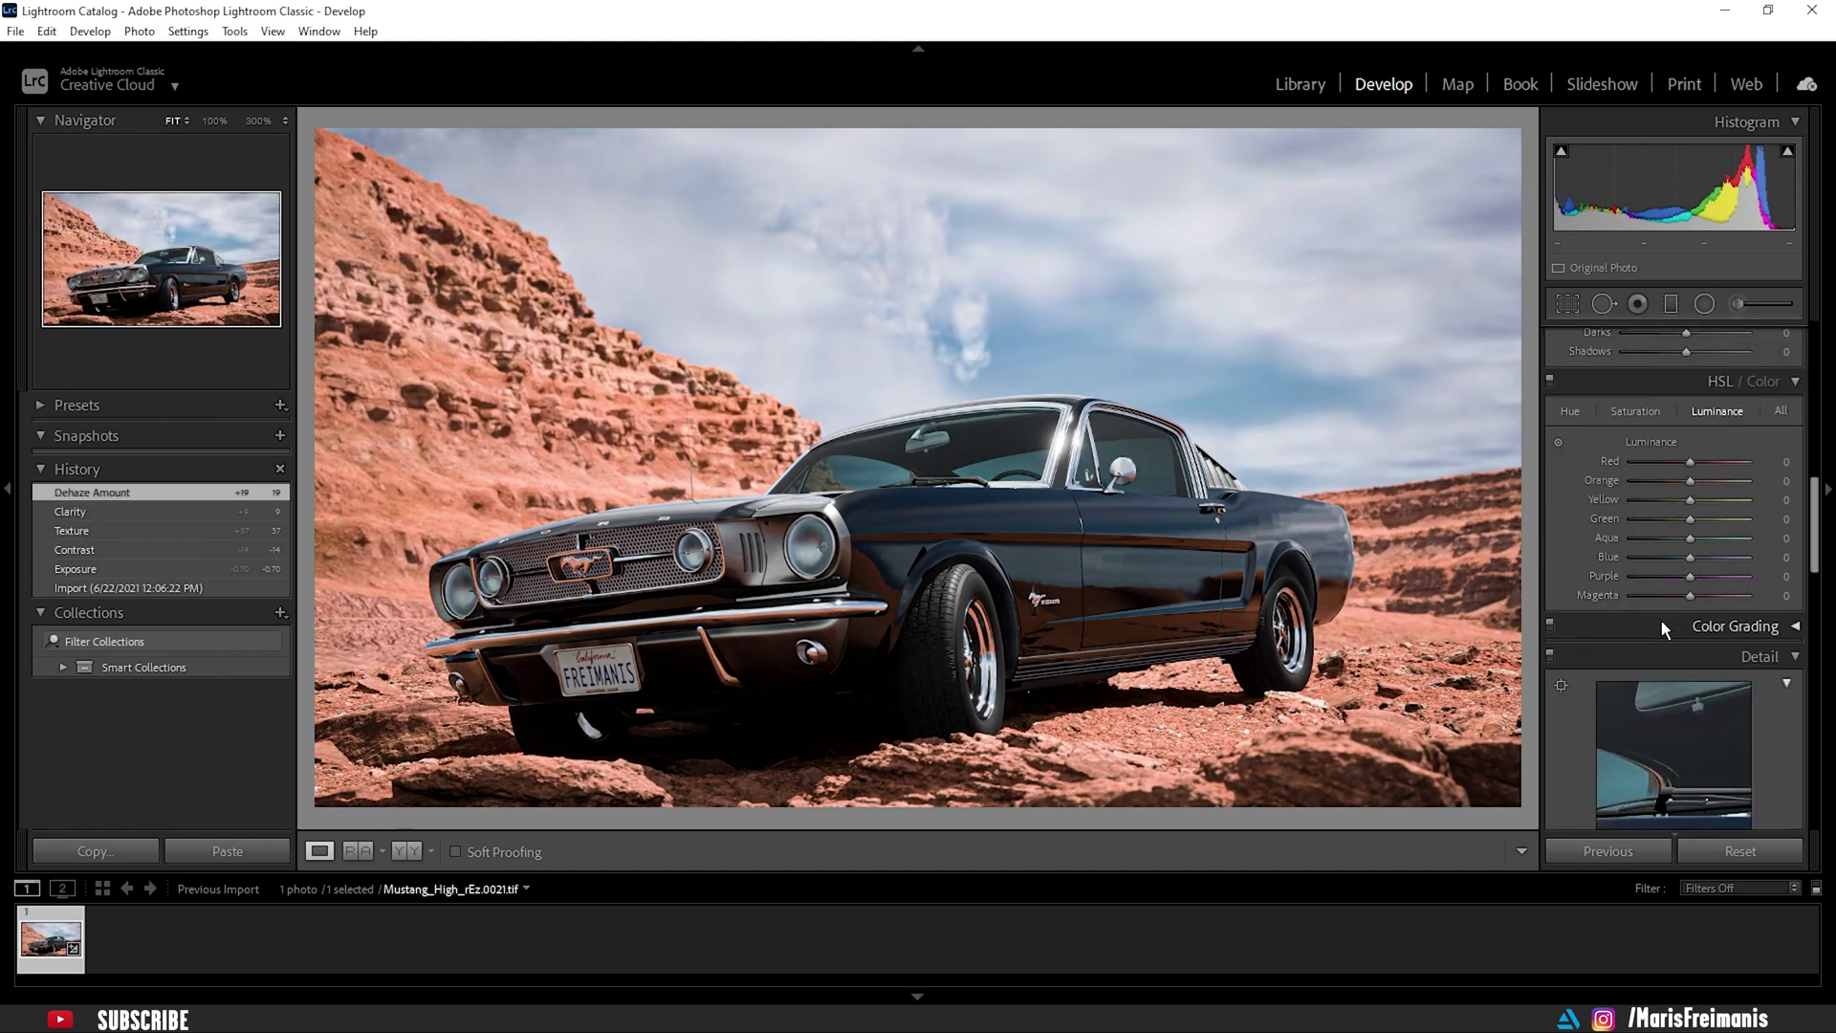
{"action": "left_click_drag", "start_coordinate": [1690, 585], "coordinate": [1690, 585]}
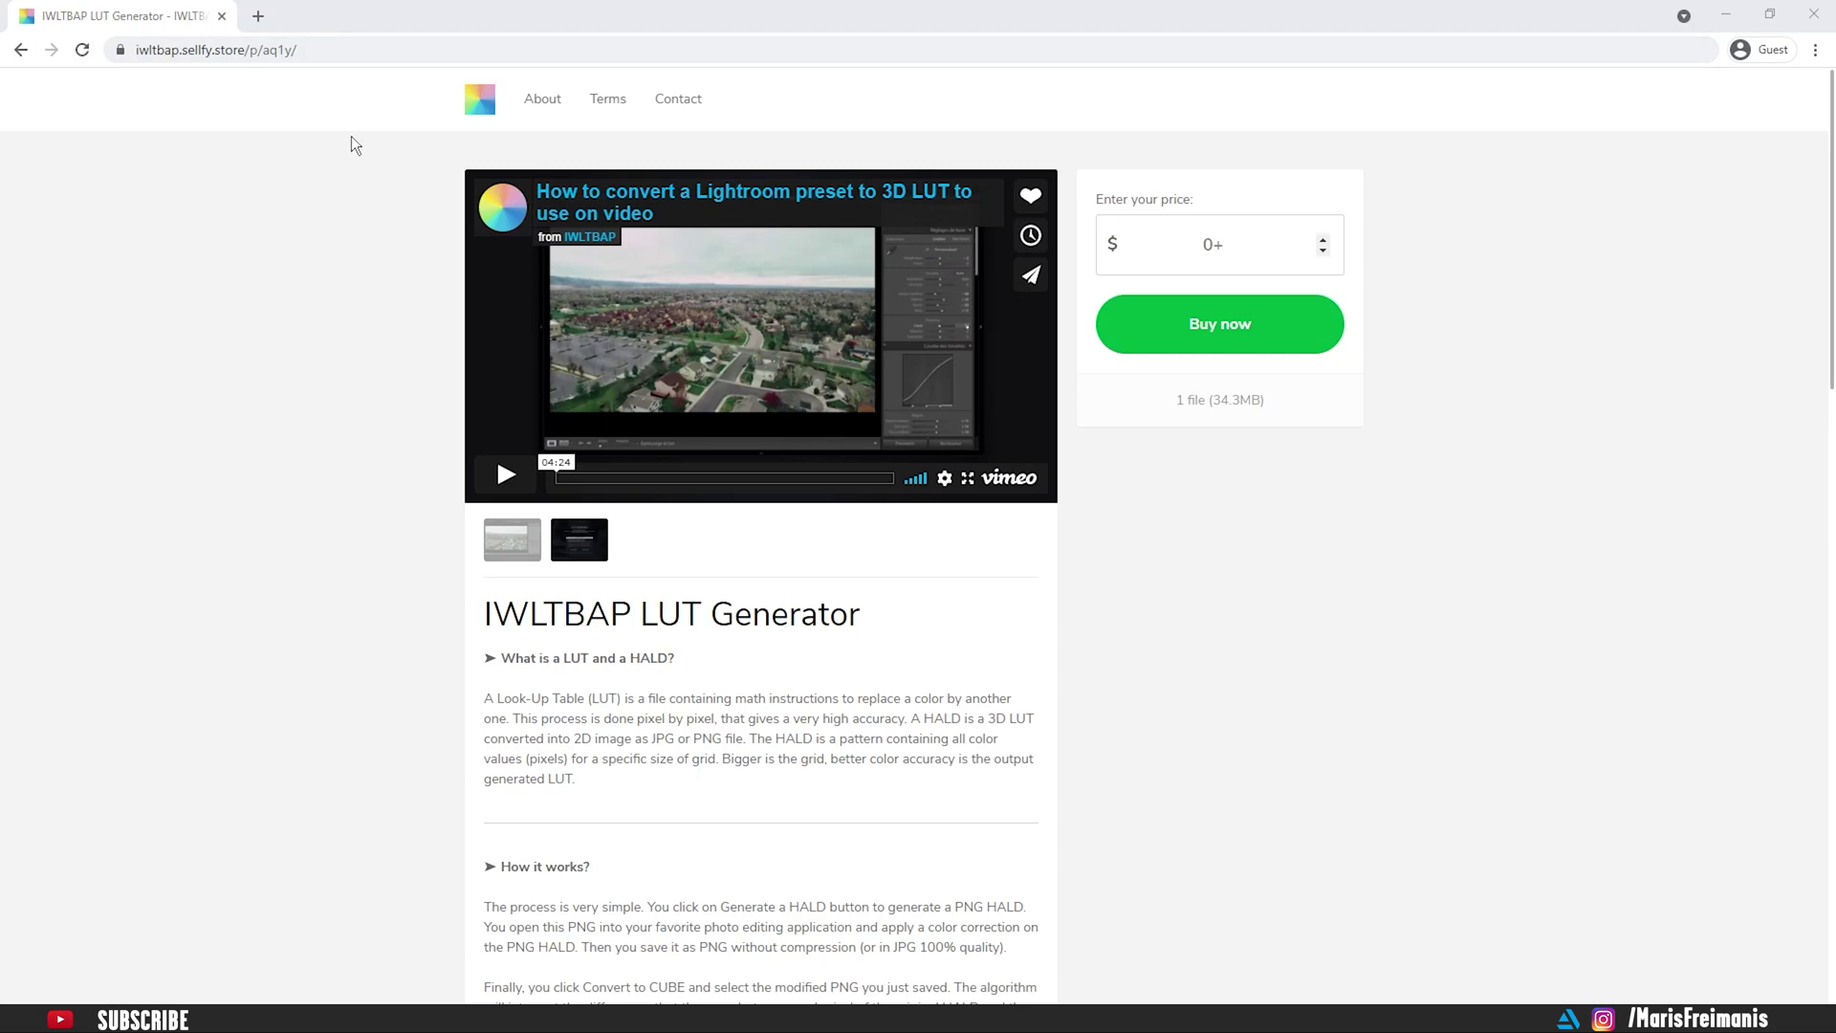
{"action": "scroll", "coordinate": [1161, 459], "scroll_direction": "down", "scroll_amount": 2}
{"action": "scroll", "coordinate": [1160, 459], "scroll_direction": "up", "scroll_amount": 2}
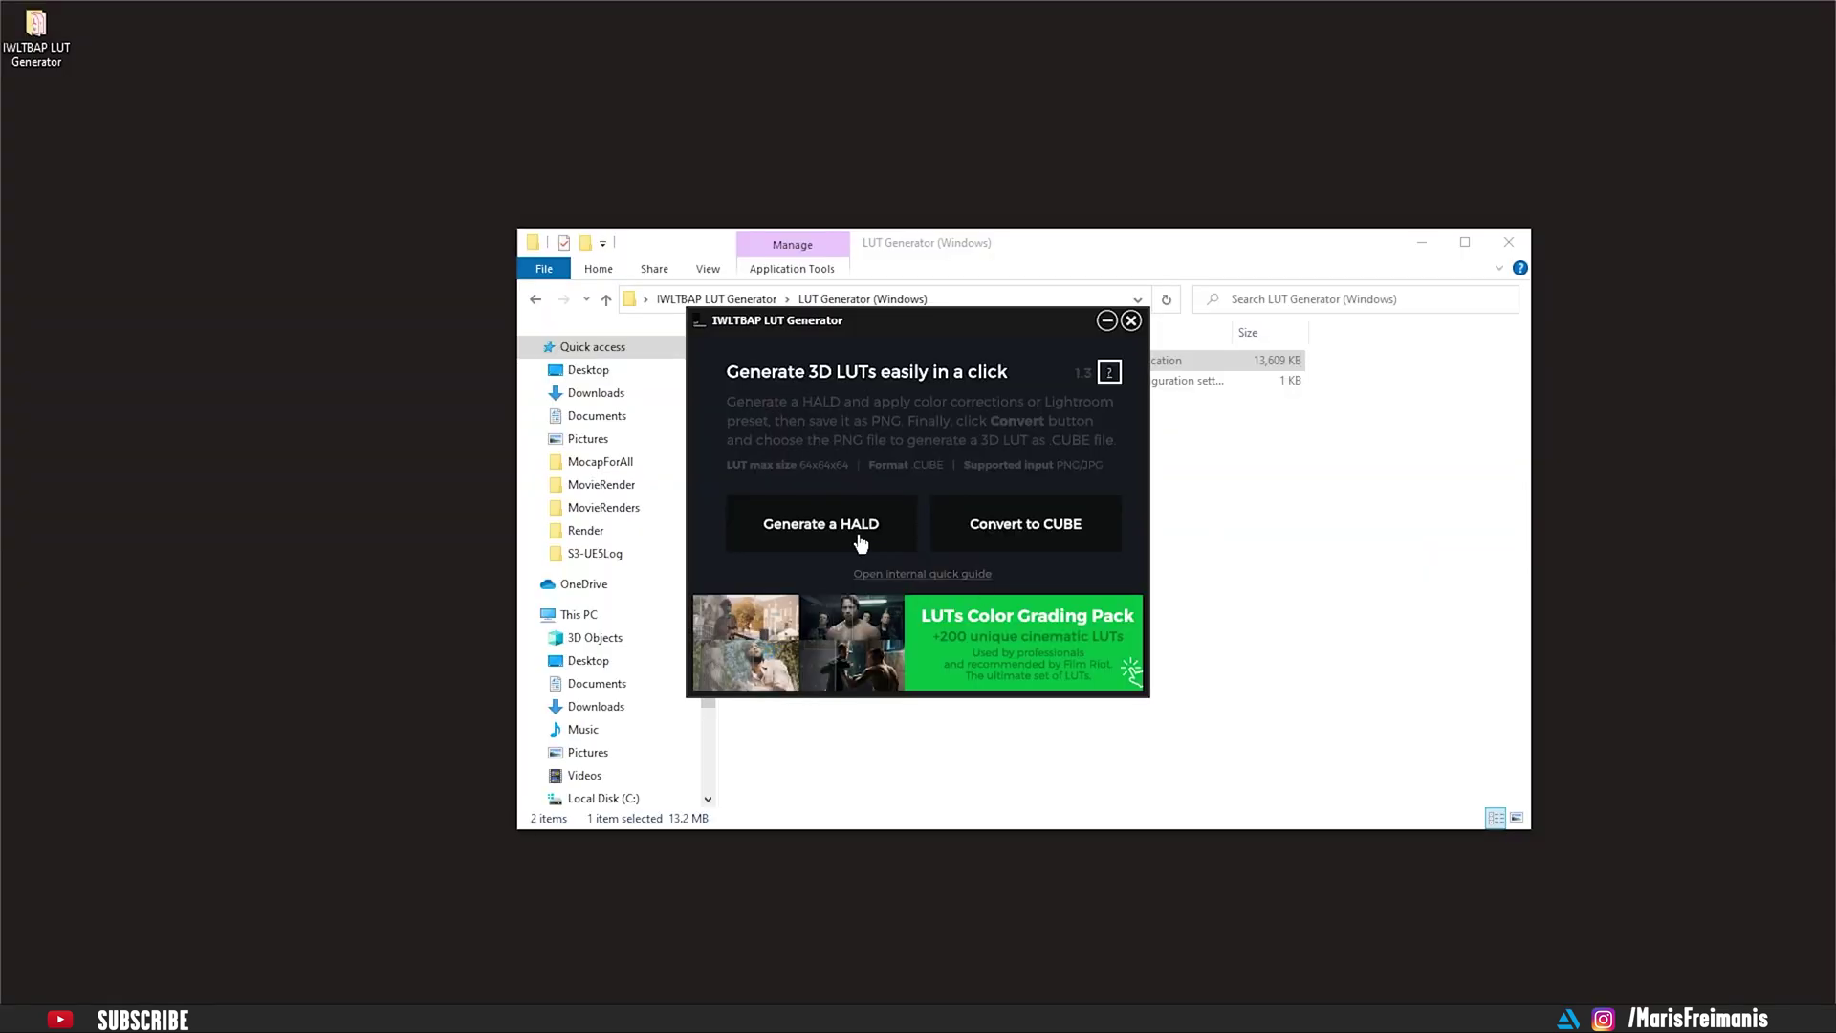
Step: Generate the Neutral-512.png HALD image and close its preview
{"action": "left_click", "coordinate": [860, 539]}
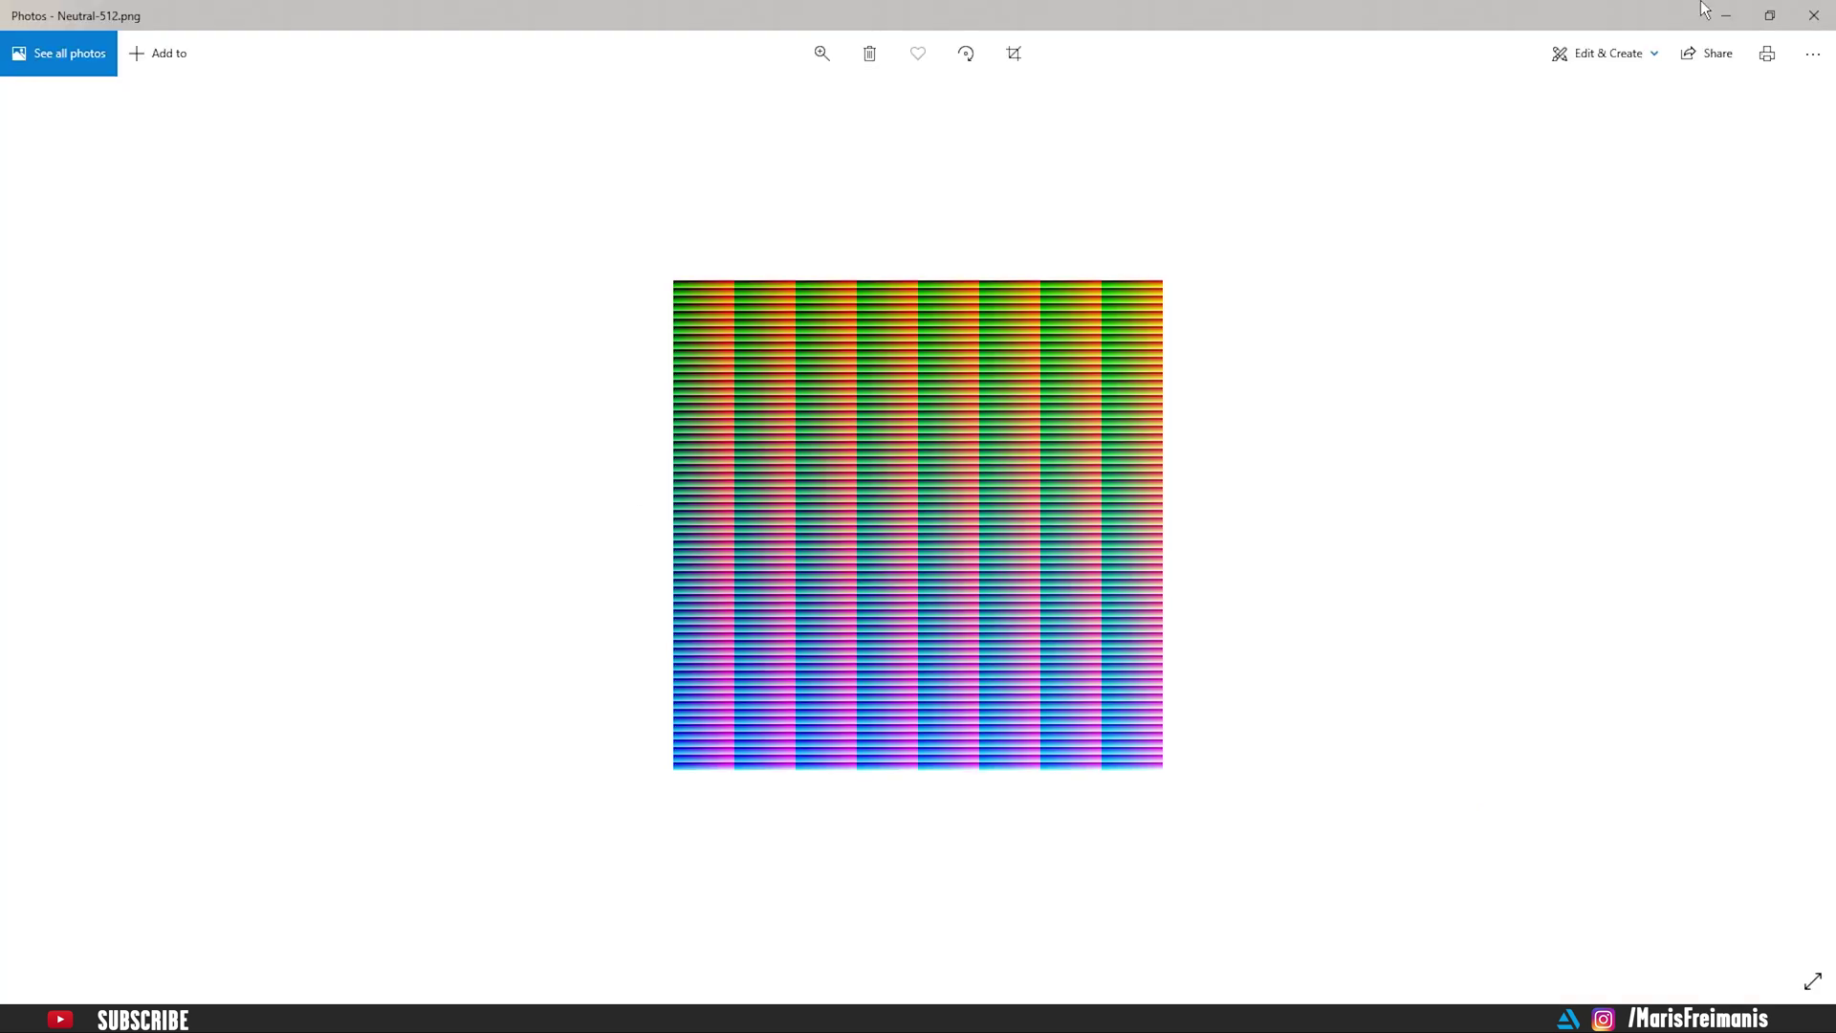
{"action": "left_click", "coordinate": [1775, 42]}
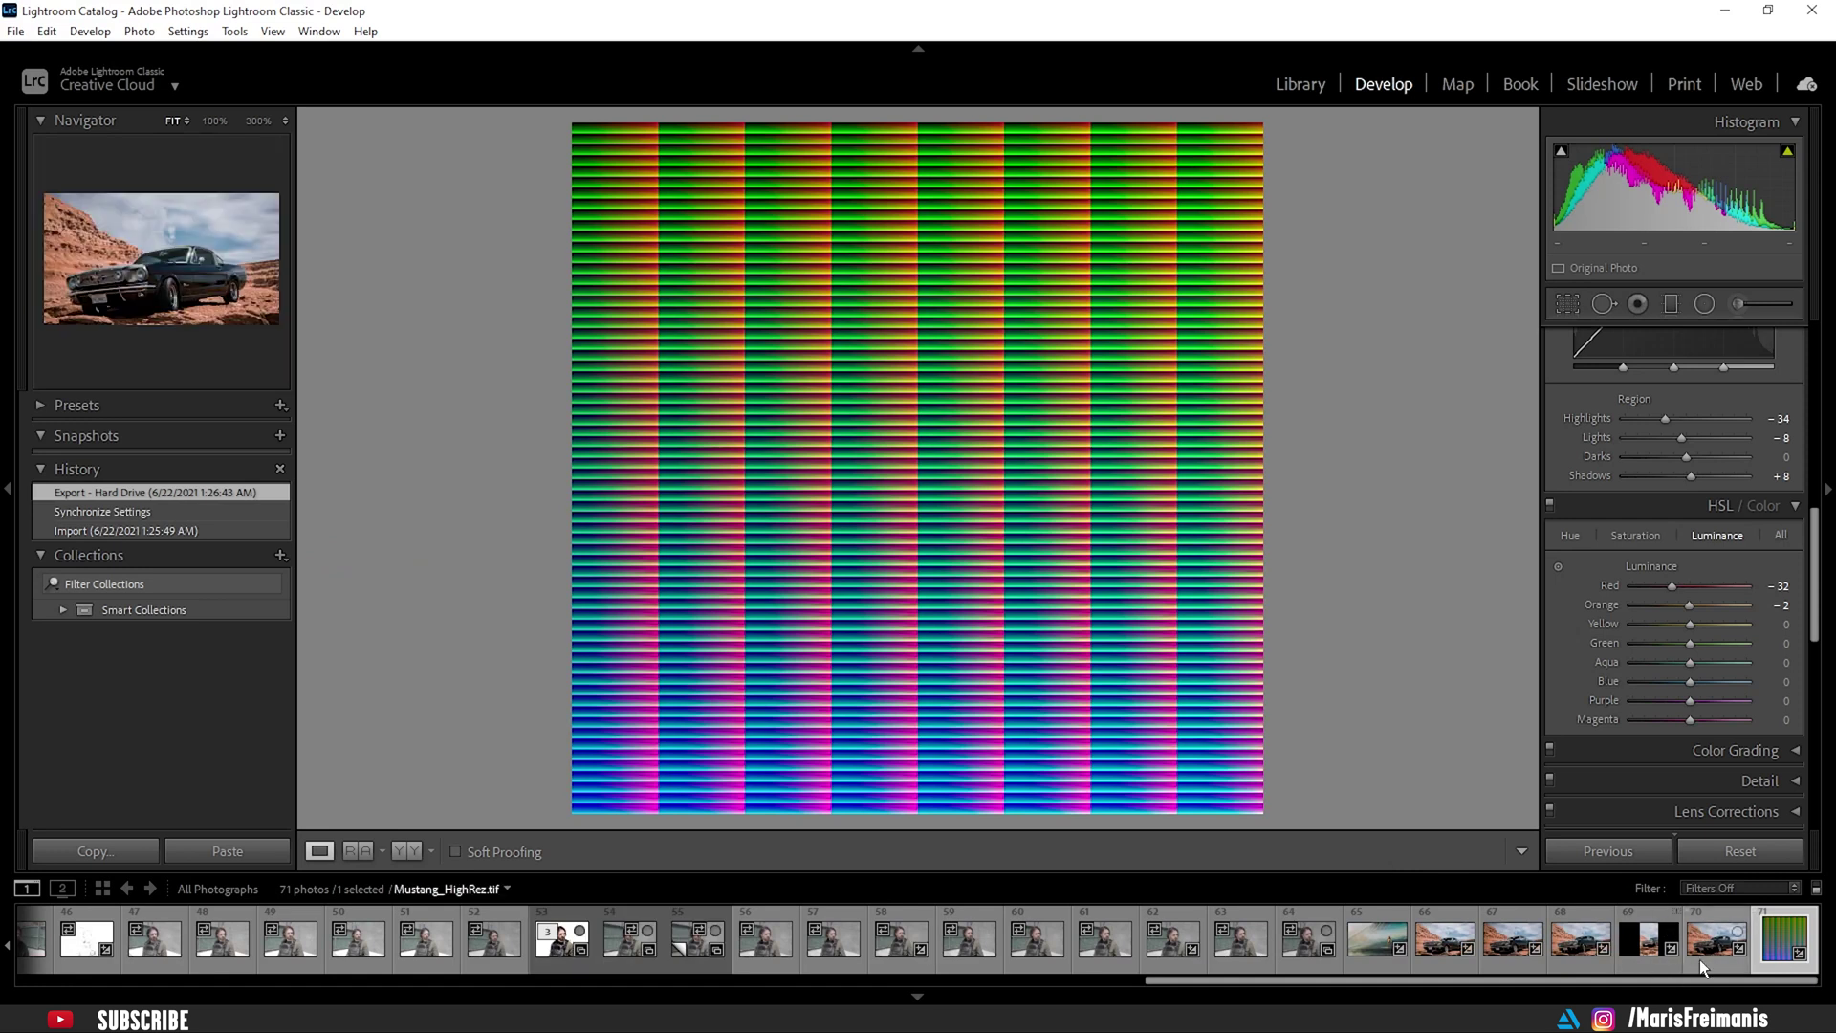
Step: Select the car render plus the Neutral-512 HALD and synchronize the car's grading onto the HALD
{"action": "left_click", "coordinate": [1701, 960]}
{"action": "left_click", "coordinate": [1772, 957], "text": "ctrl"}
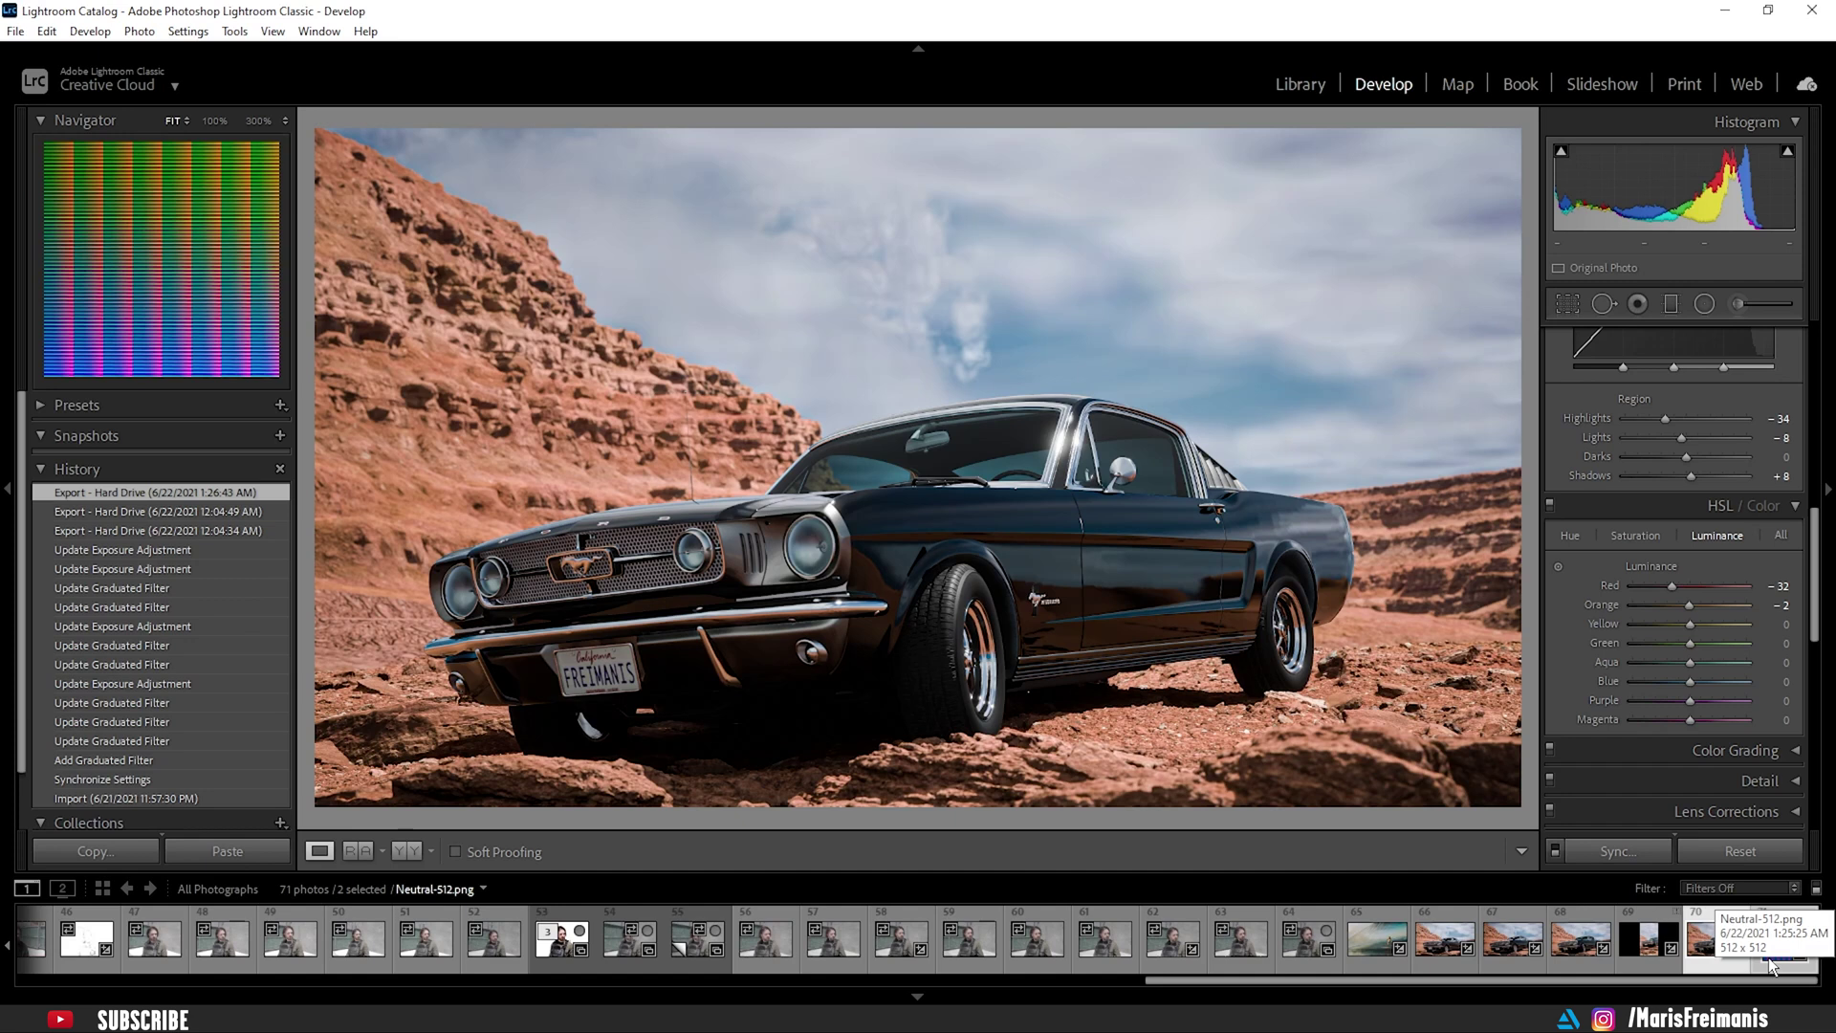
{"action": "left_click", "coordinate": [1771, 957], "text": "ctrl"}
{"action": "left_click", "coordinate": [1645, 957], "text": "ctrl"}
{"action": "left_click", "coordinate": [1709, 959]}
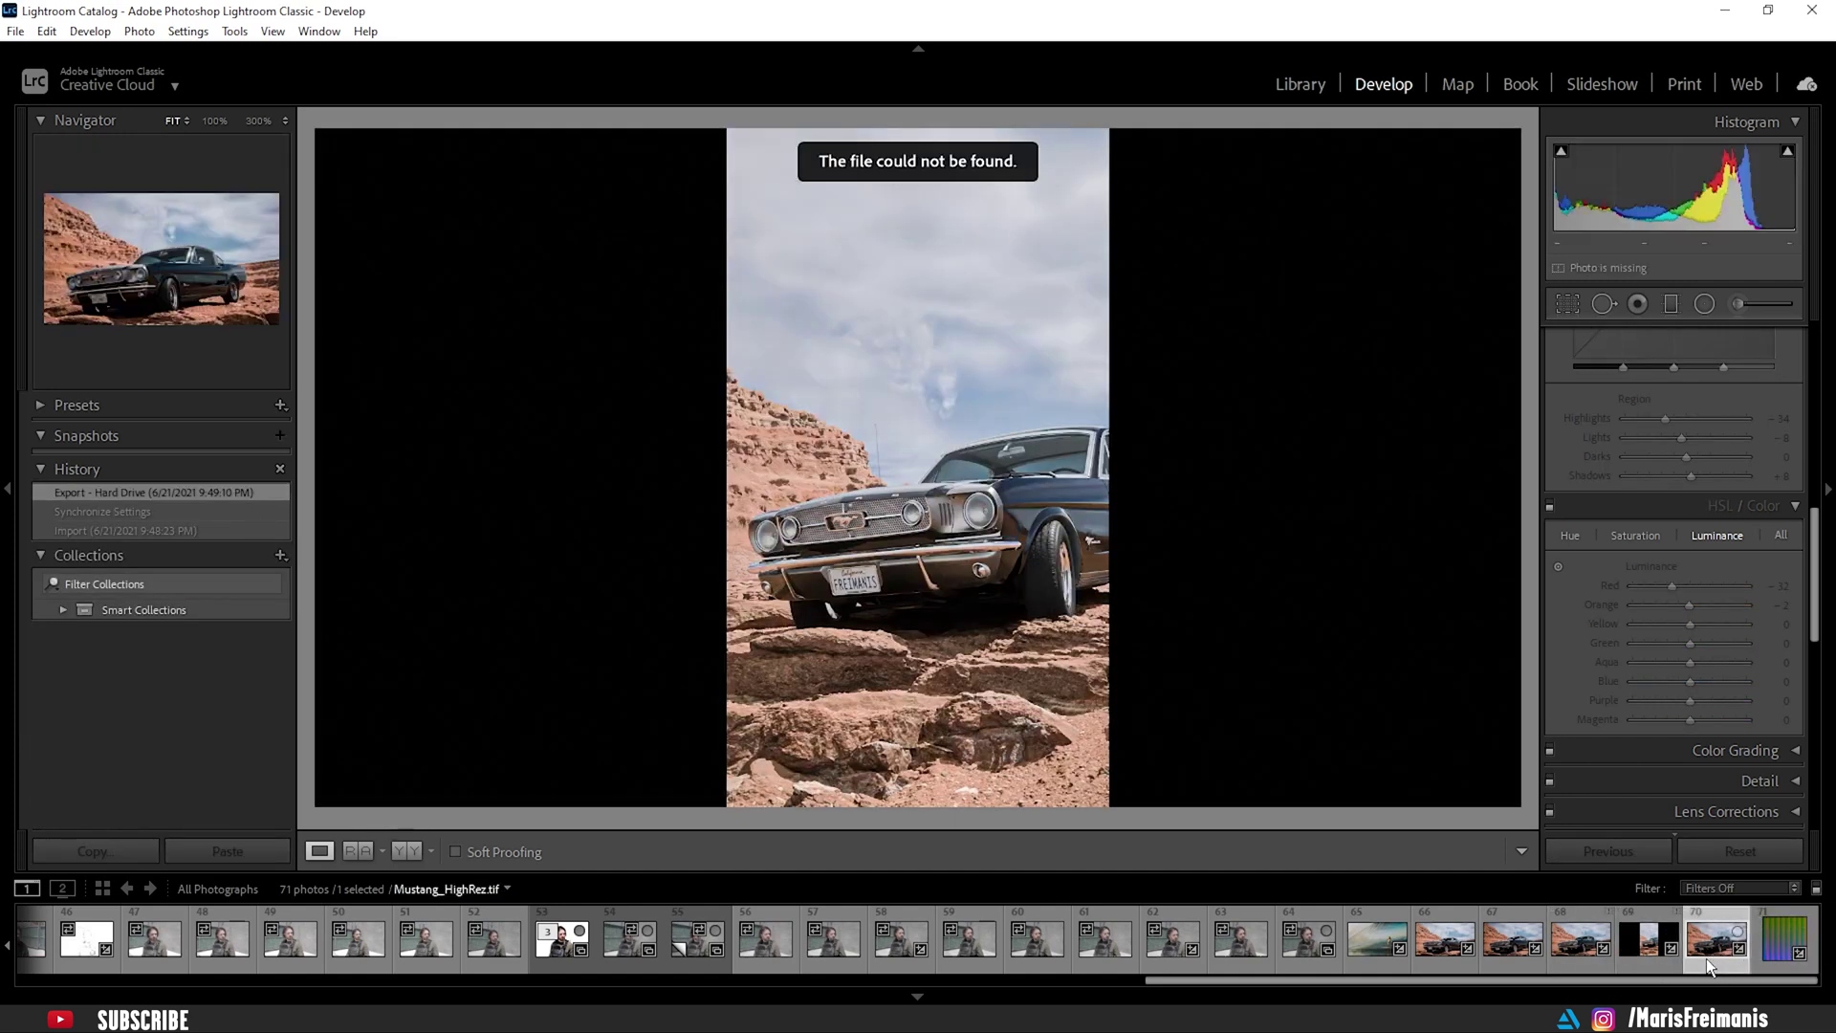
{"action": "left_click", "coordinate": [1772, 956], "text": "ctrl"}
{"action": "left_click", "coordinate": [1643, 854]}
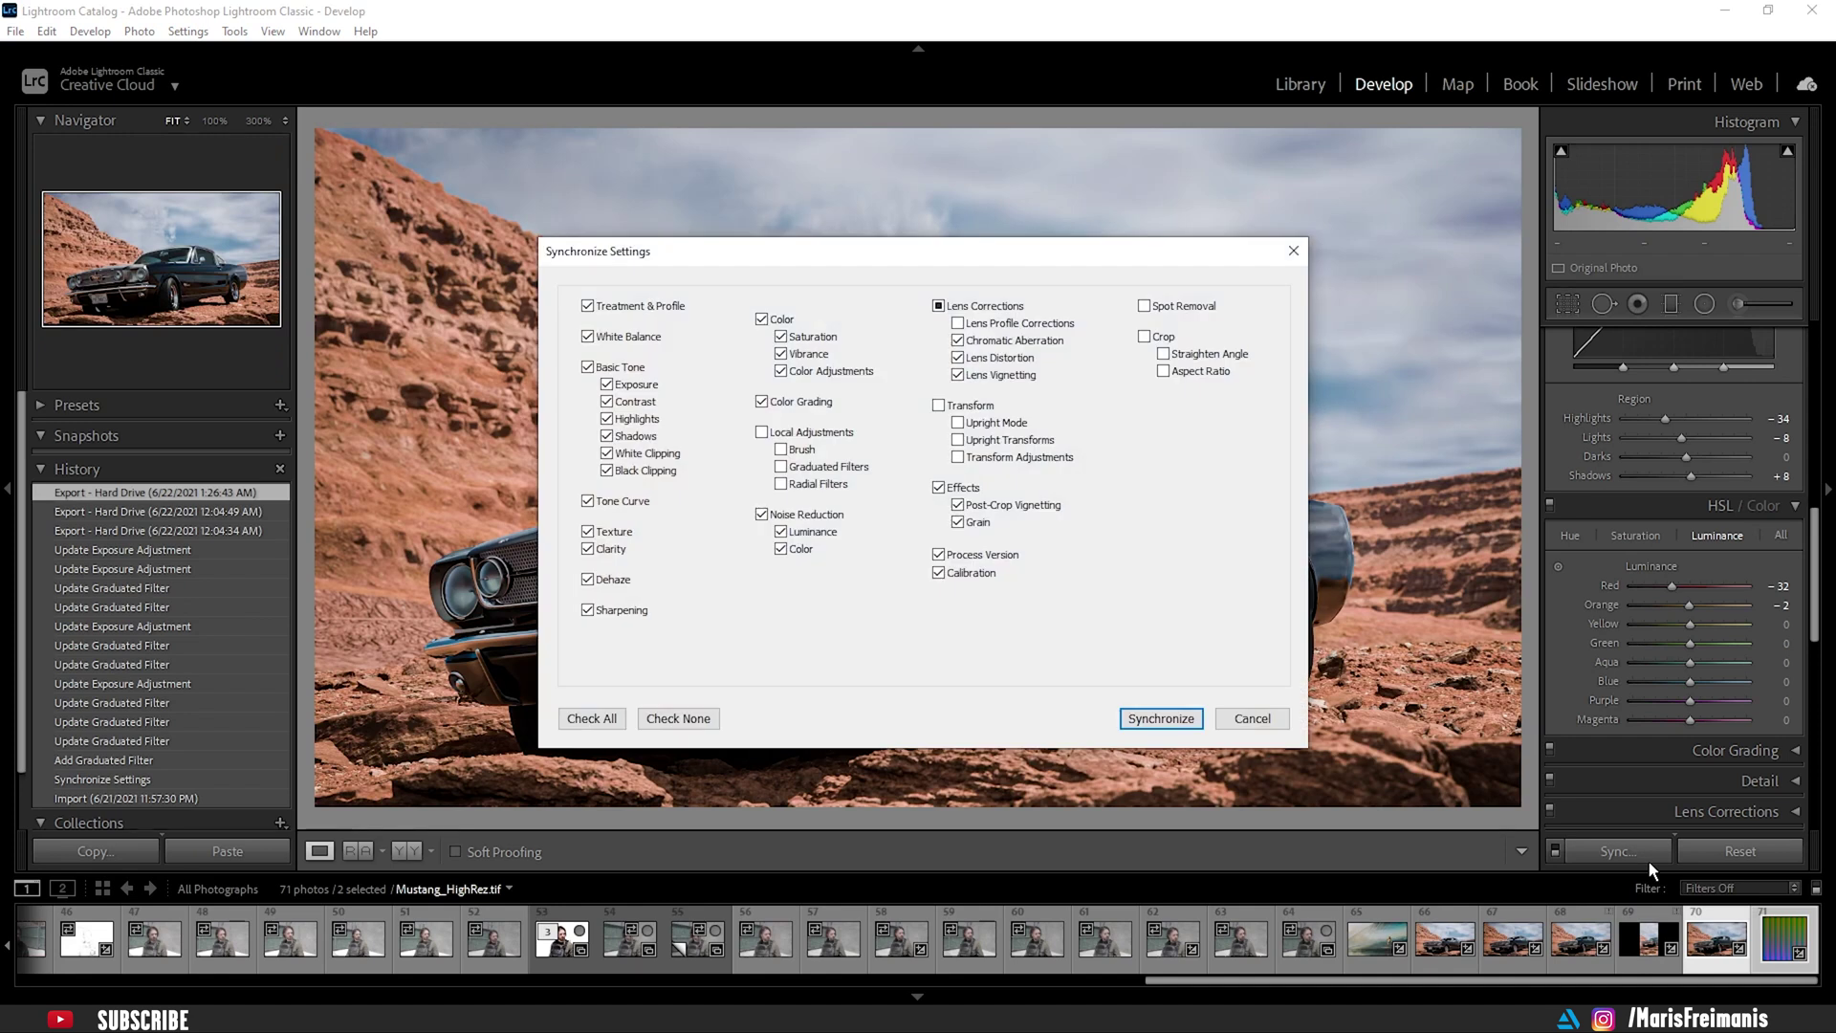
{"action": "left_click", "coordinate": [1161, 719]}
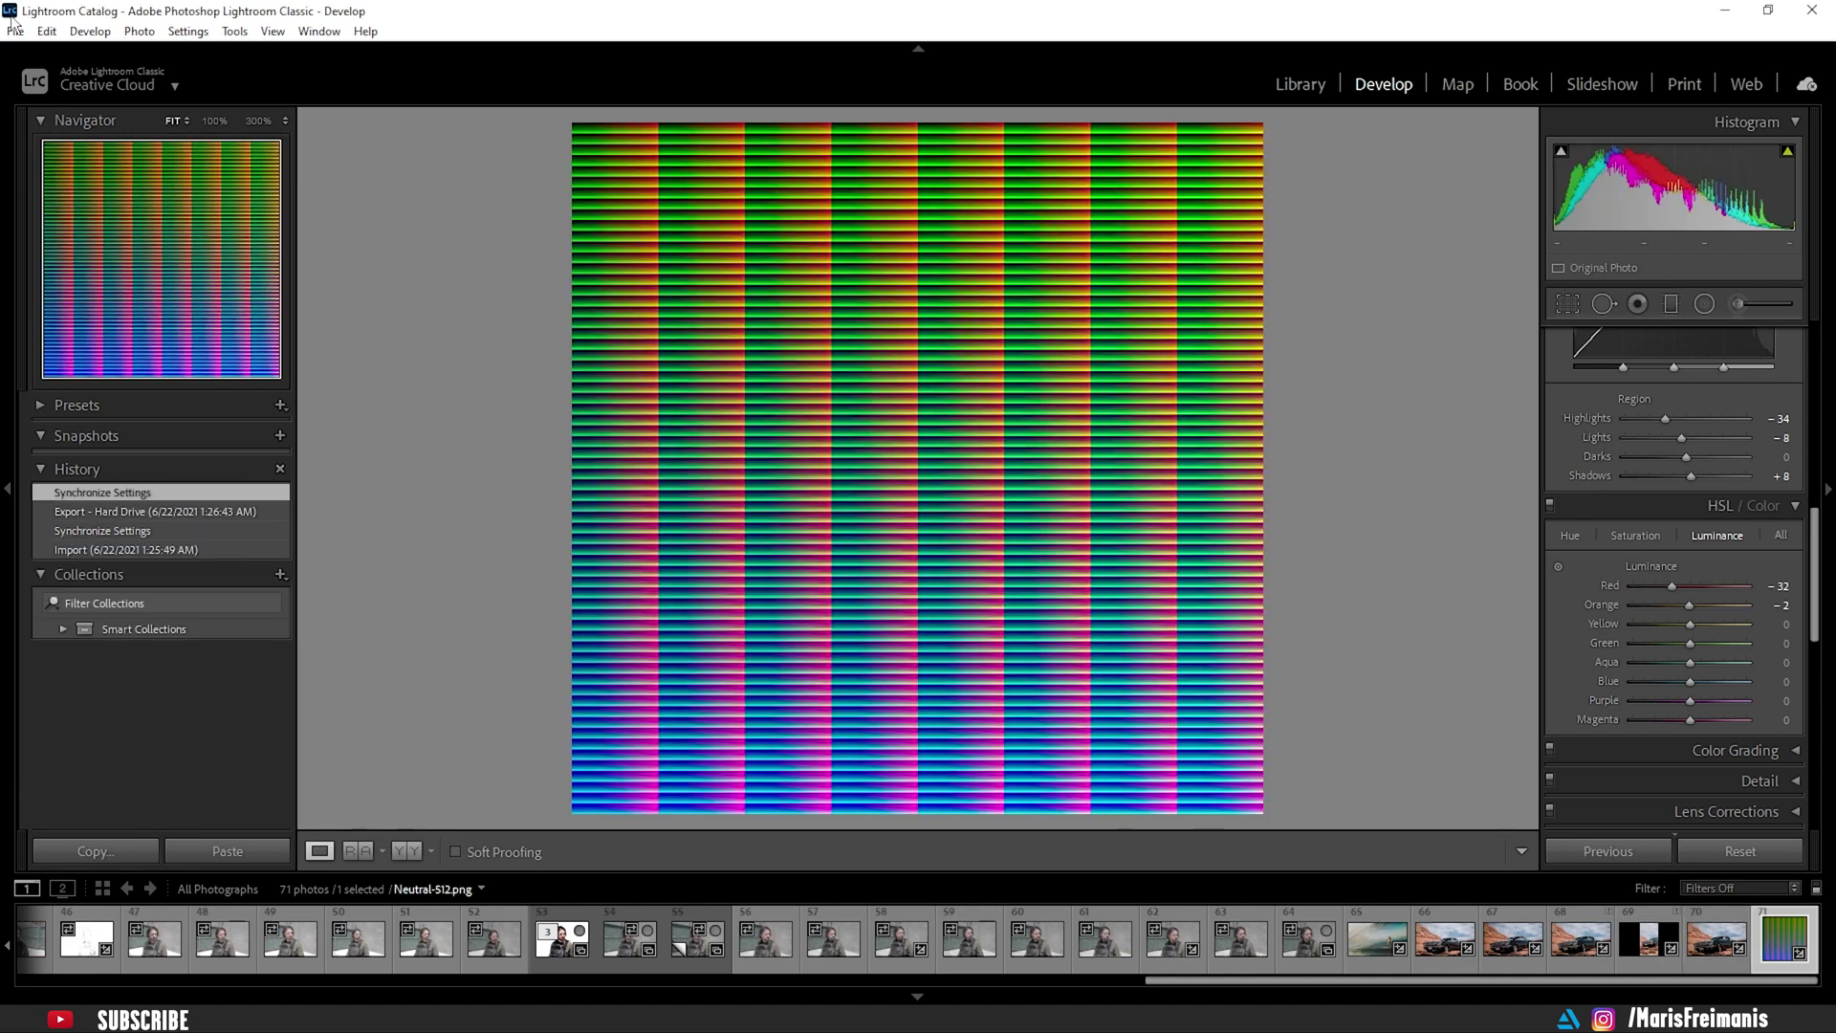
Step: Begin exporting the graded Neutral-512 HALD to the Desktop/LR folder
{"action": "left_click", "coordinate": [15, 30]}
{"action": "left_click", "coordinate": [151, 292]}
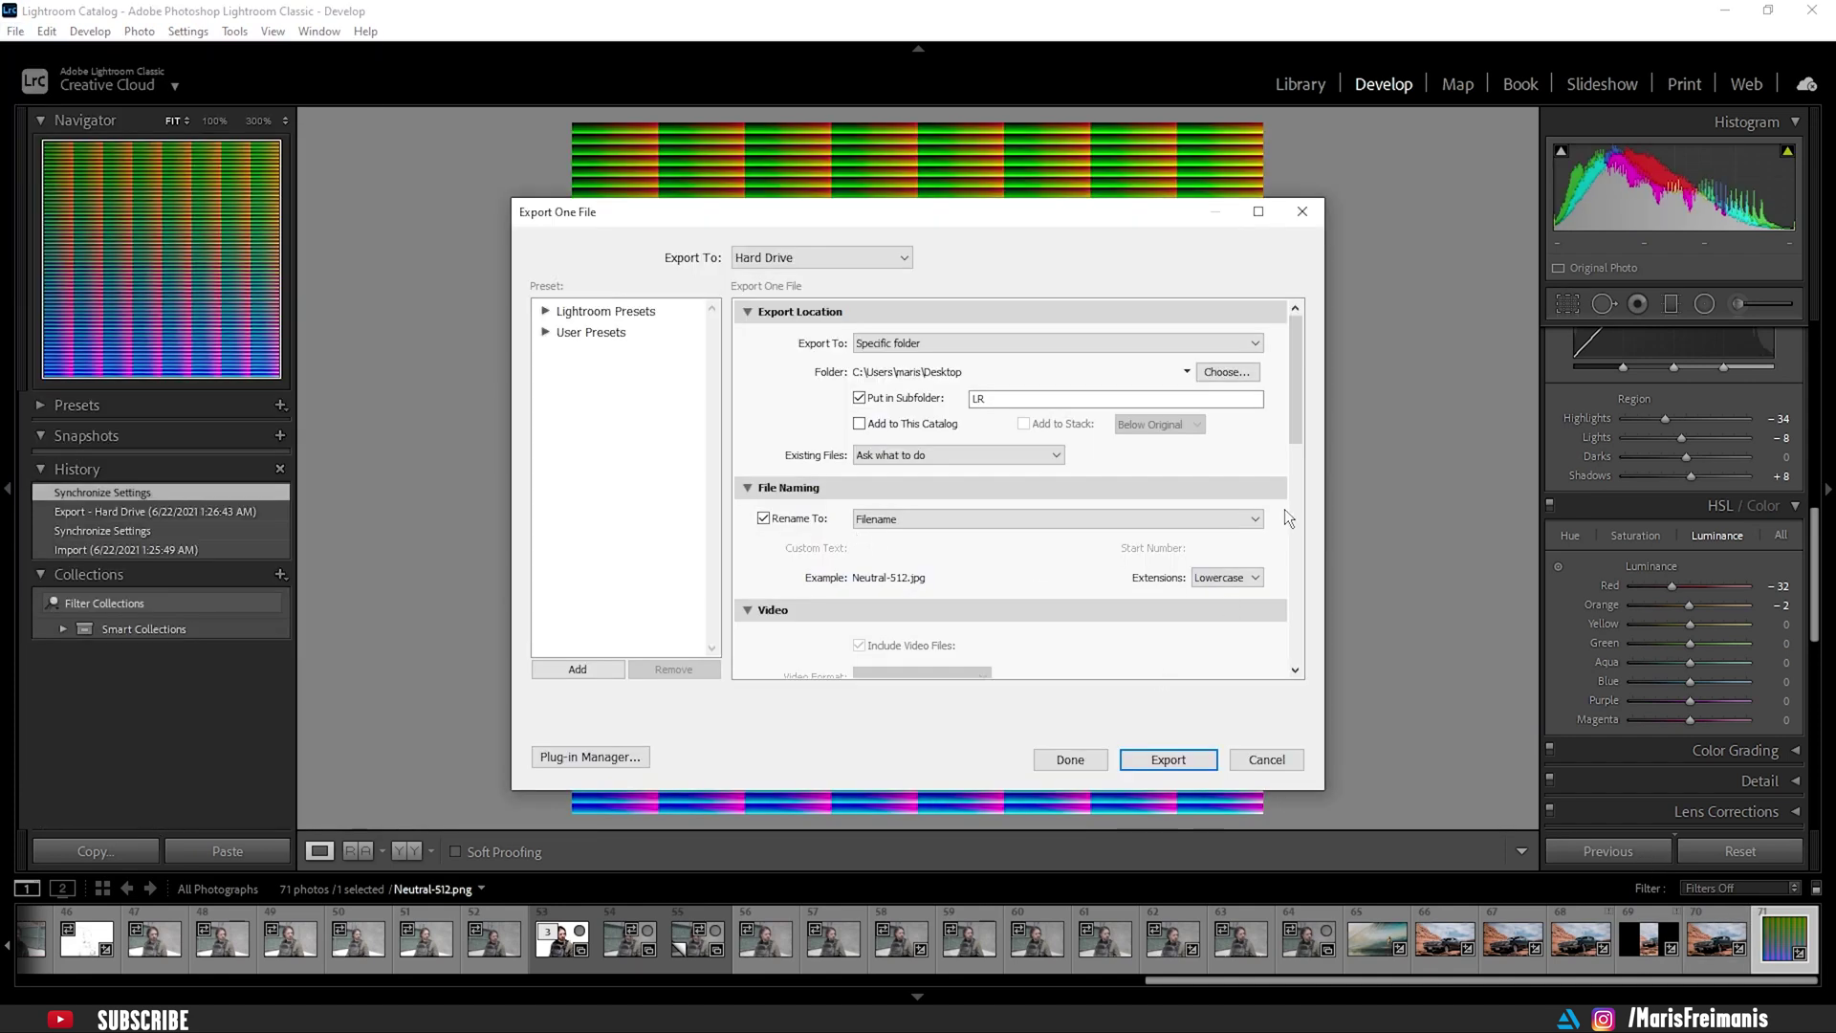
{"action": "scroll", "coordinate": [1281, 512], "scroll_direction": "down", "scroll_amount": 5}
{"action": "scroll", "coordinate": [866, 407], "scroll_direction": "up", "scroll_amount": 5}
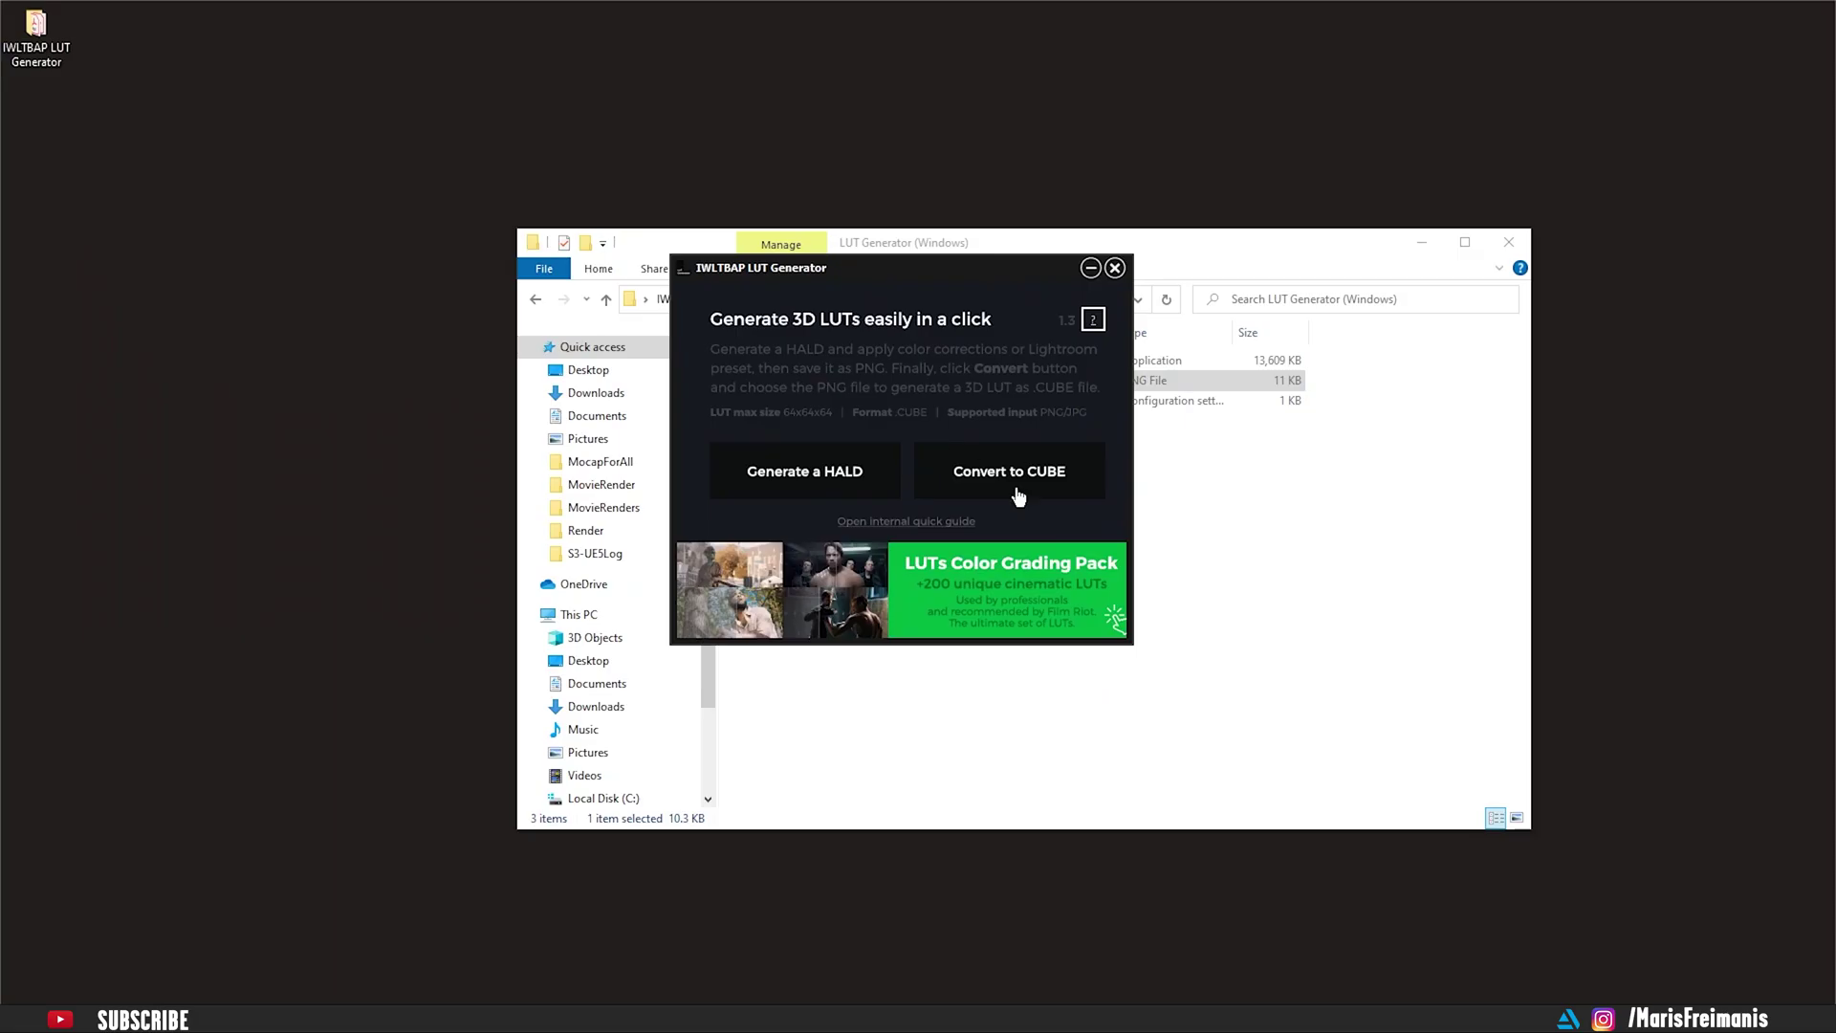
Step: Convert the graded Neutral-512 HALD into Neutral-512.cube and select the new file
{"action": "left_click", "coordinate": [1017, 473]}
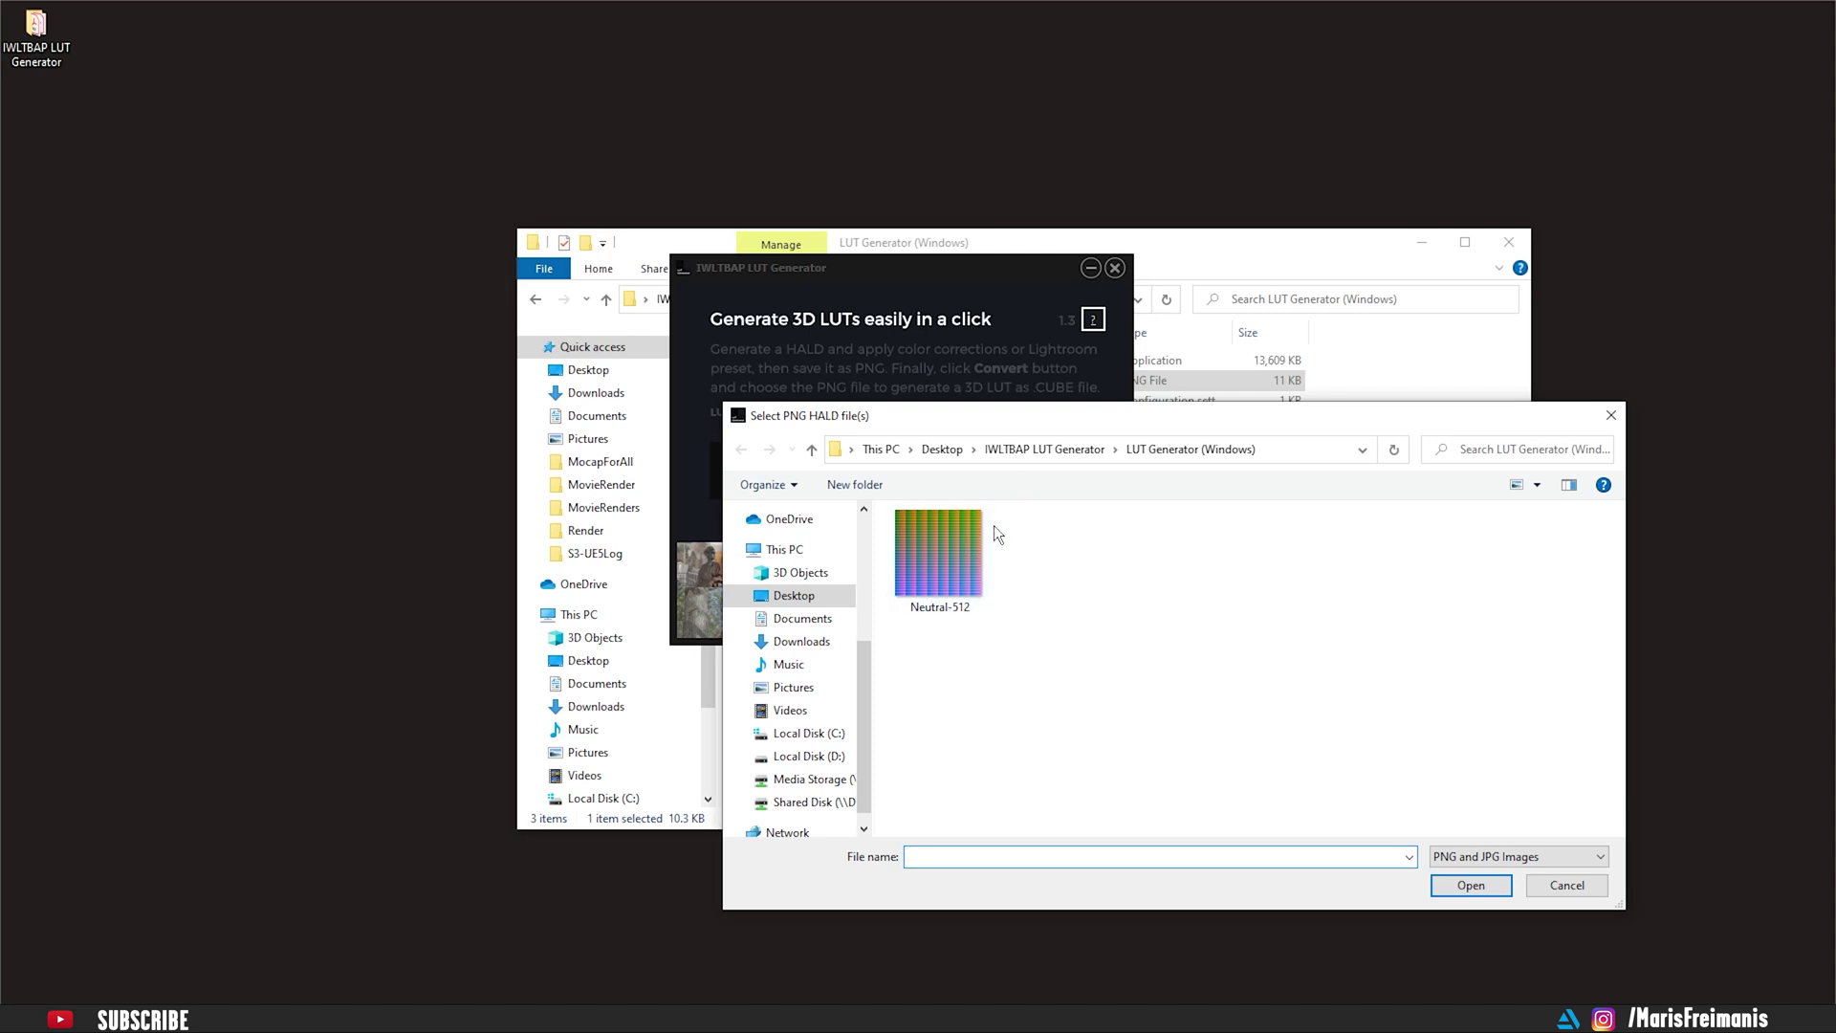
{"action": "left_click", "coordinate": [939, 555]}
{"action": "left_click", "coordinate": [1471, 886]}
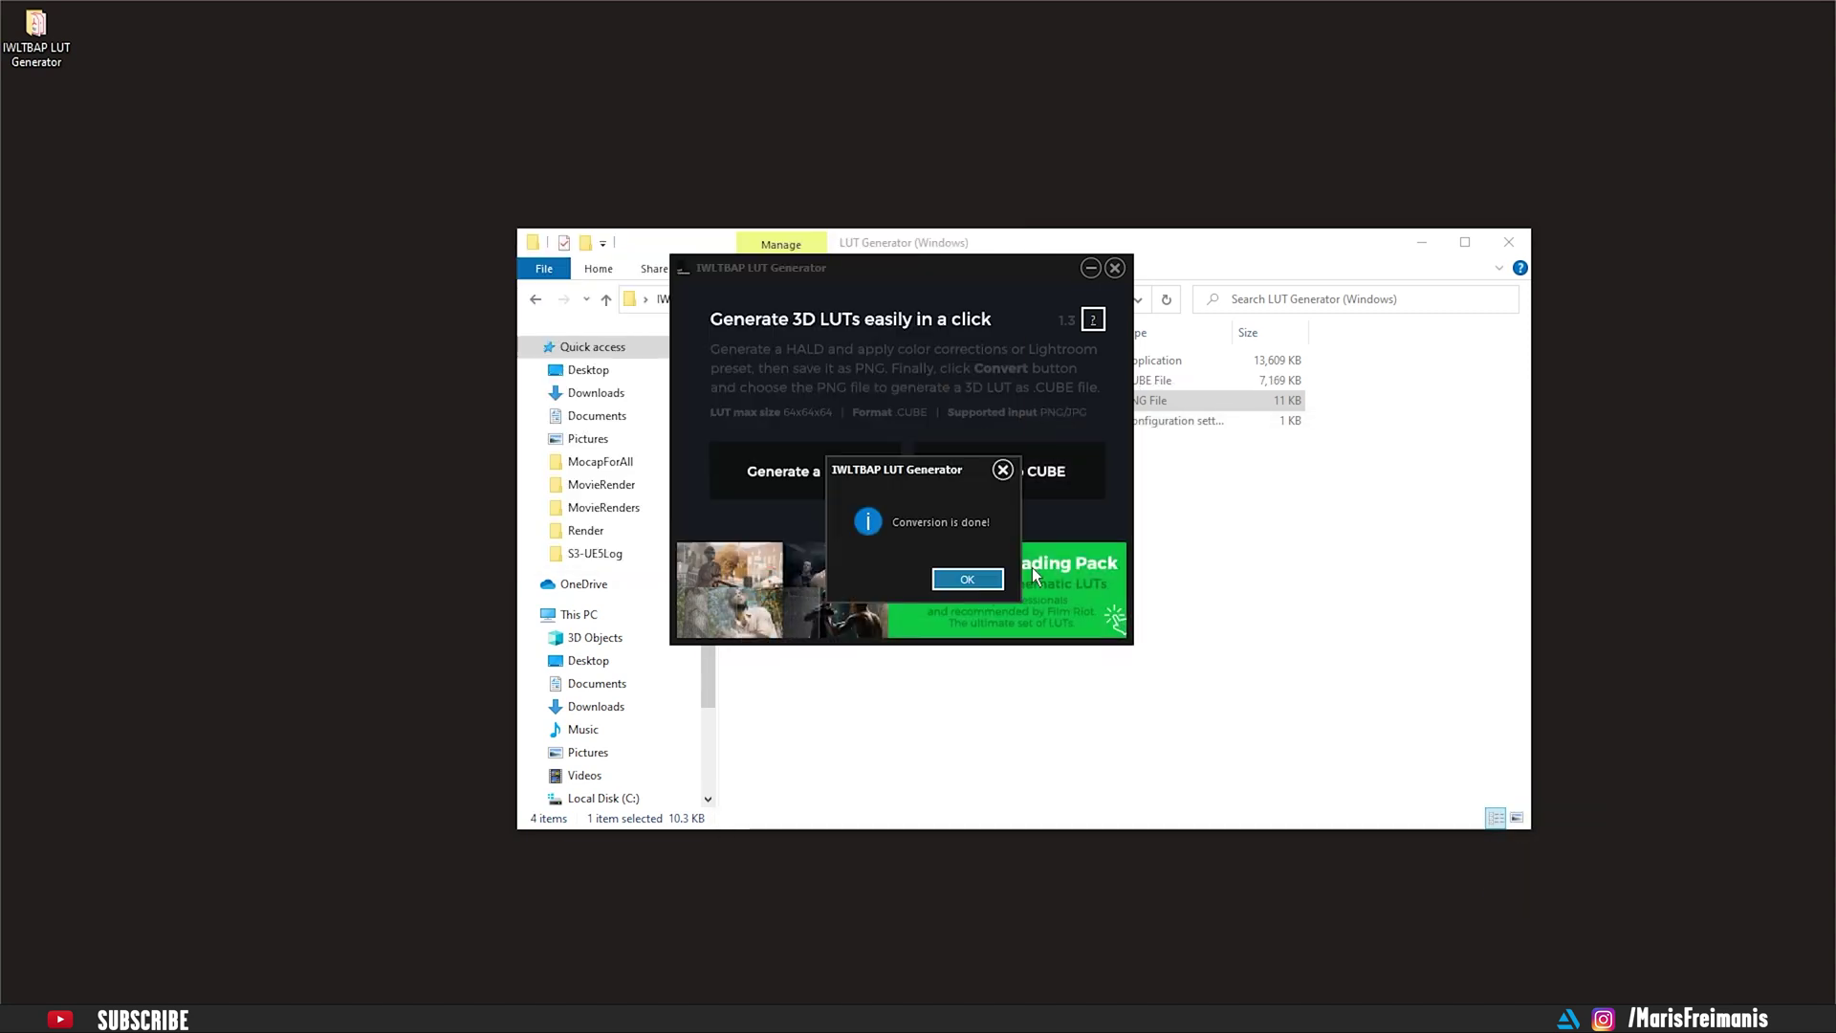
{"action": "left_click", "coordinate": [969, 579]}
{"action": "left_click", "coordinate": [1115, 268]}
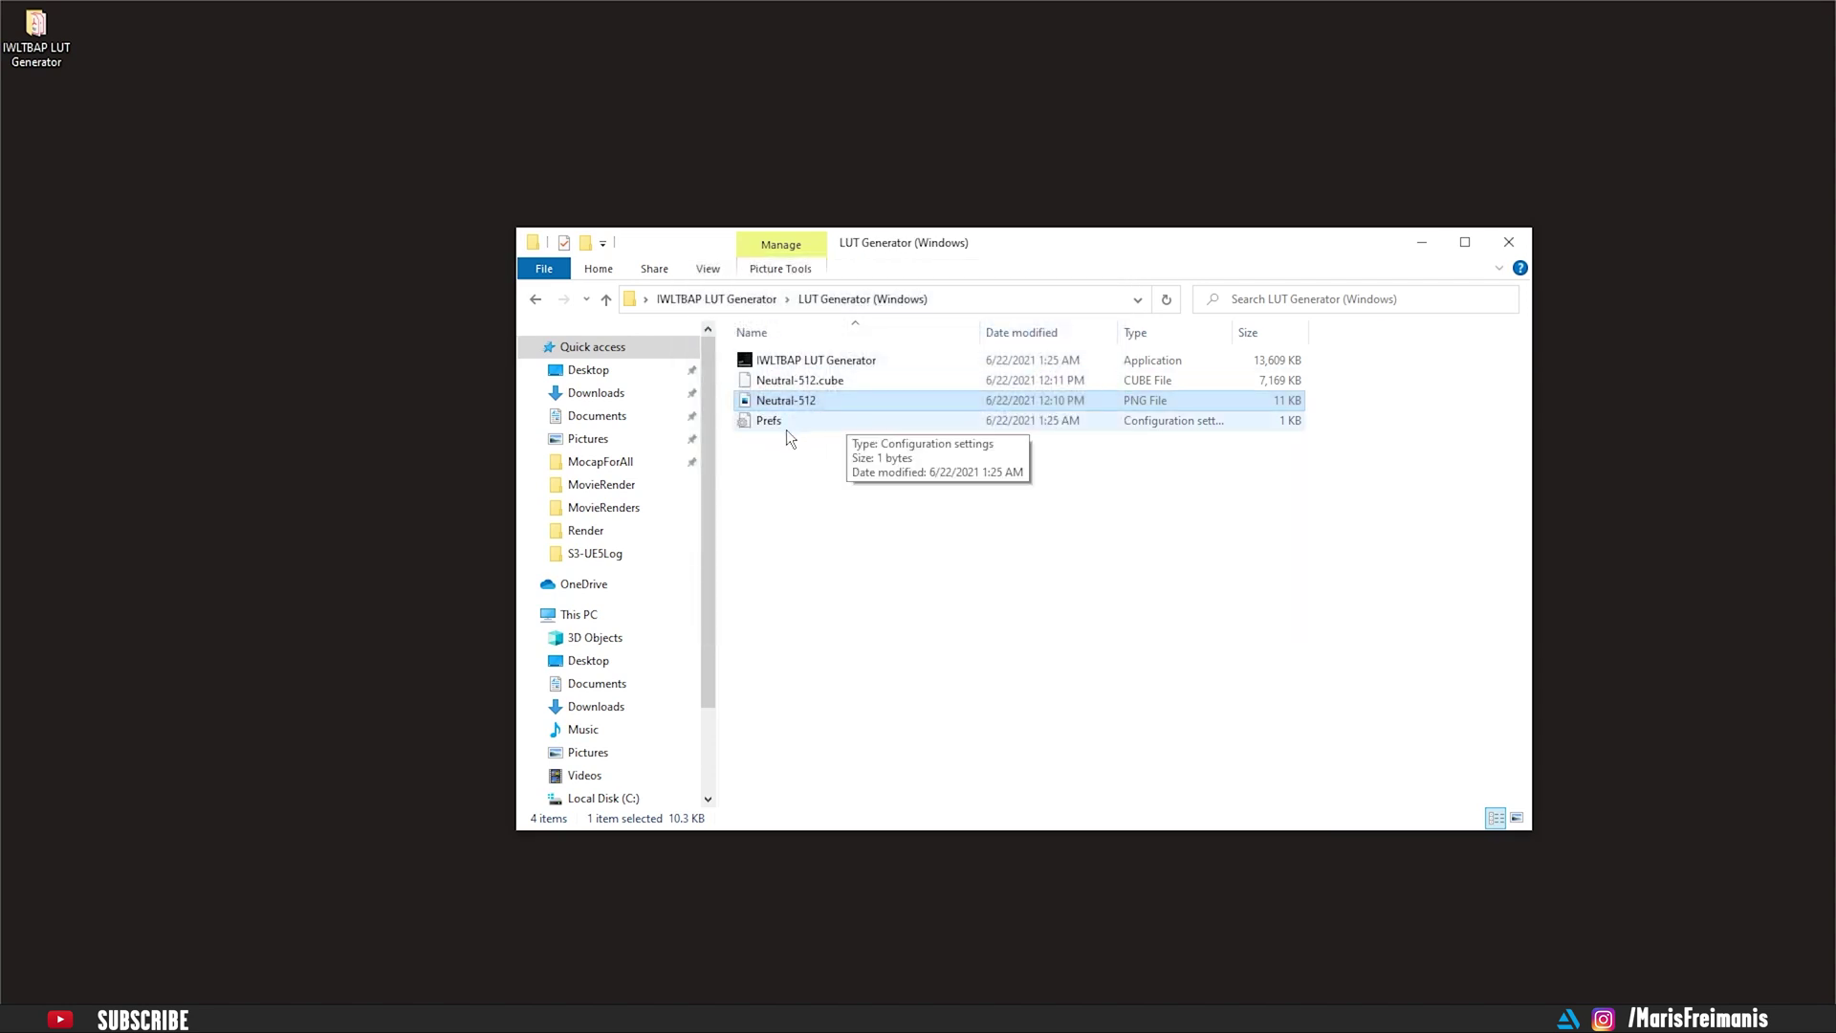
{"action": "left_click", "coordinate": [778, 381]}
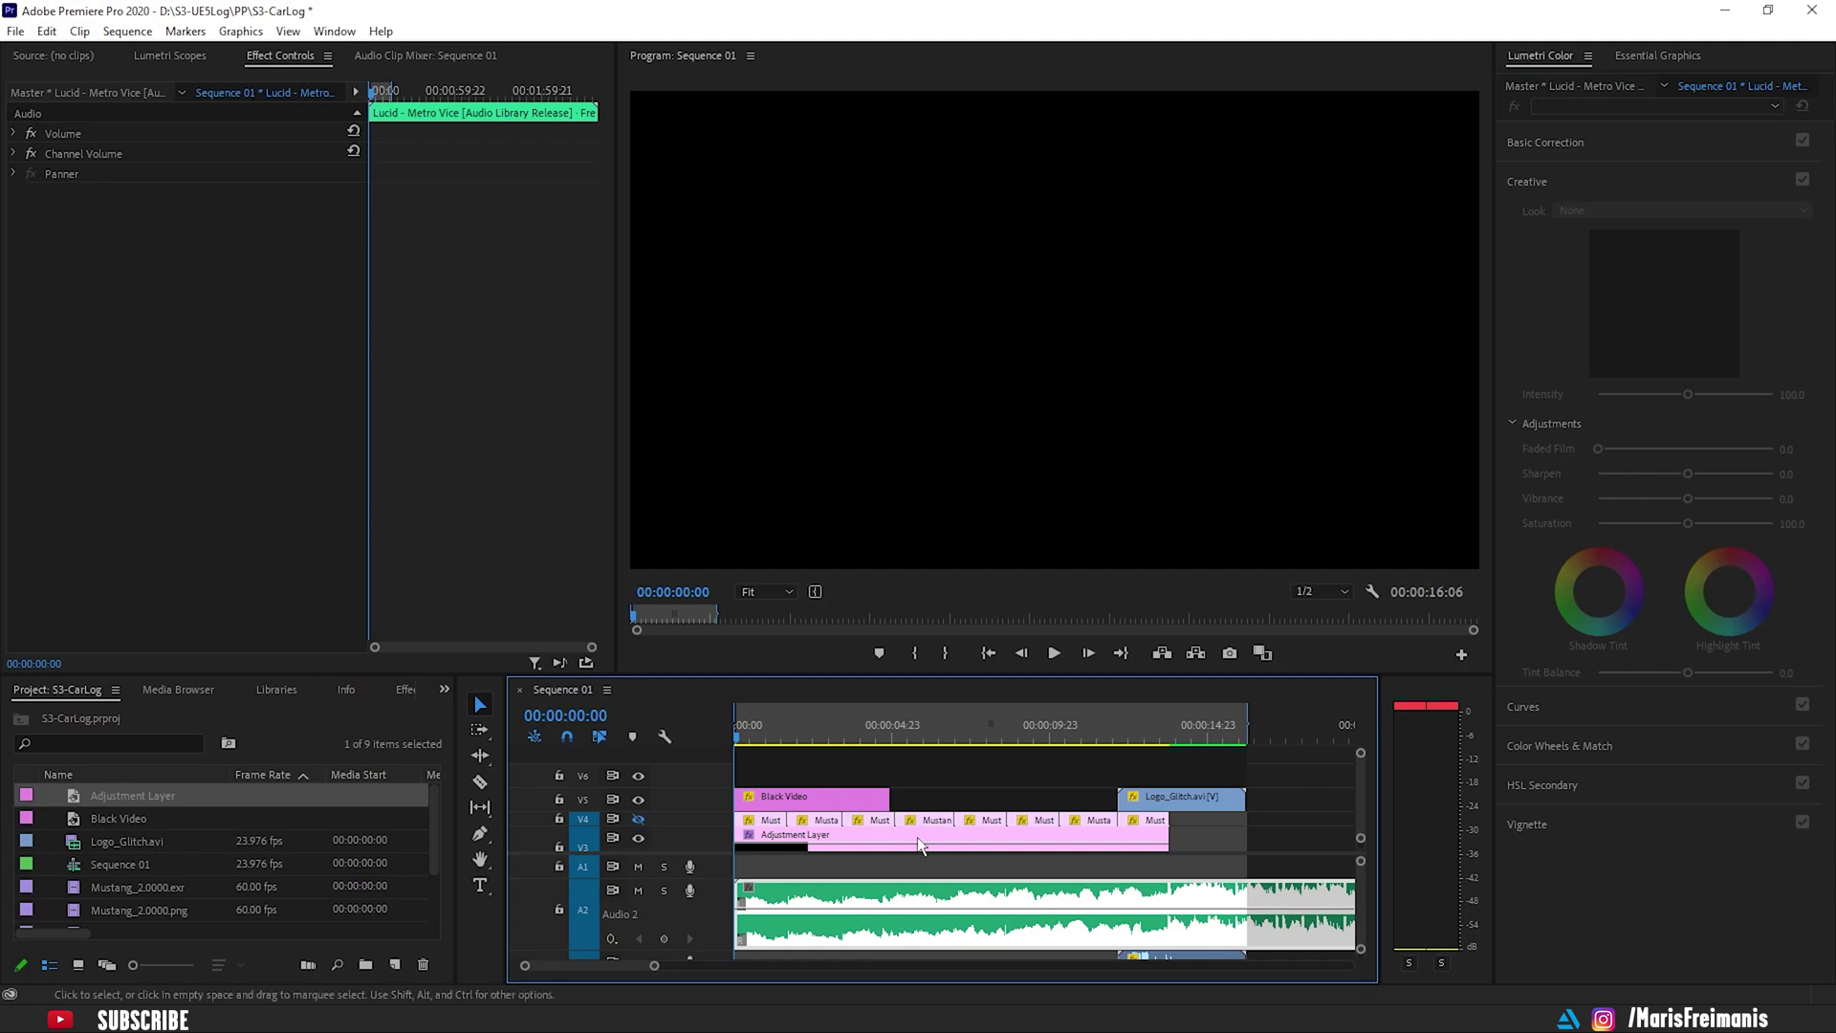
Step: Set the adjustment layer's Lumetri Creative Look to Neutral-512.cube from the LR folder
{"action": "left_click", "coordinate": [921, 843]}
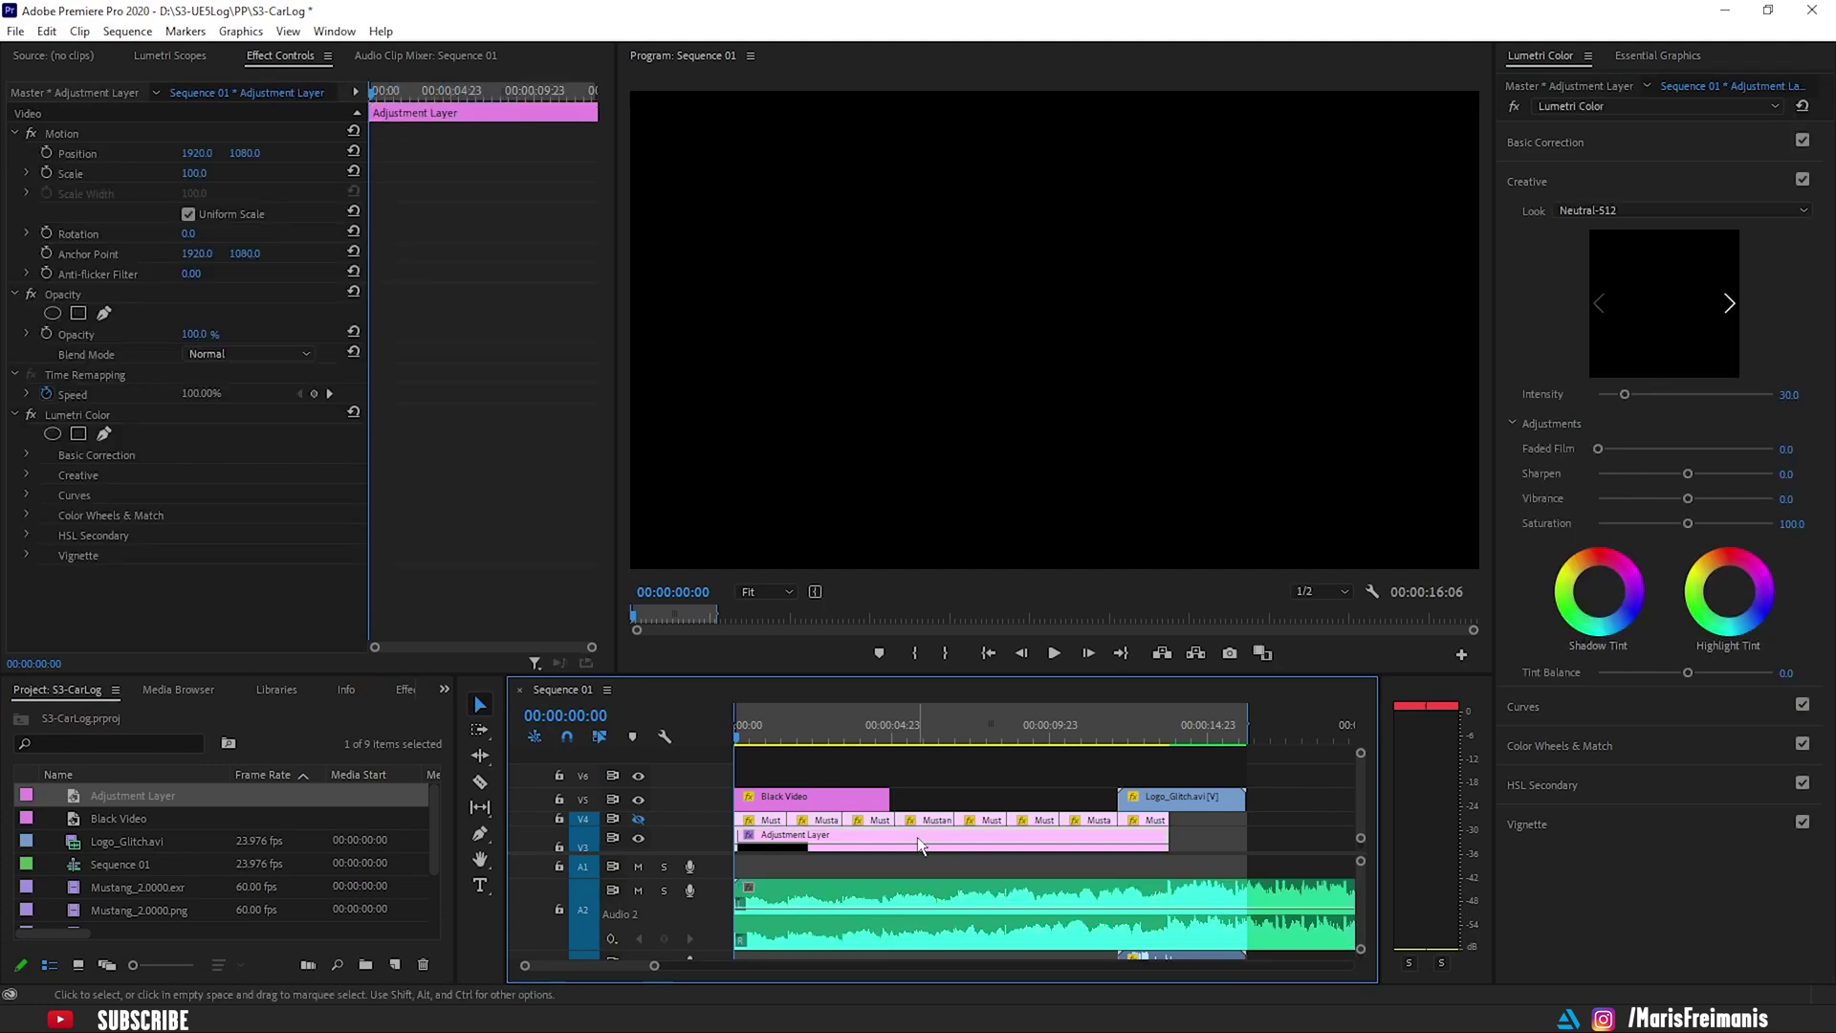
{"action": "left_click", "coordinate": [1619, 207]}
{"action": "left_click", "coordinate": [1559, 260]}
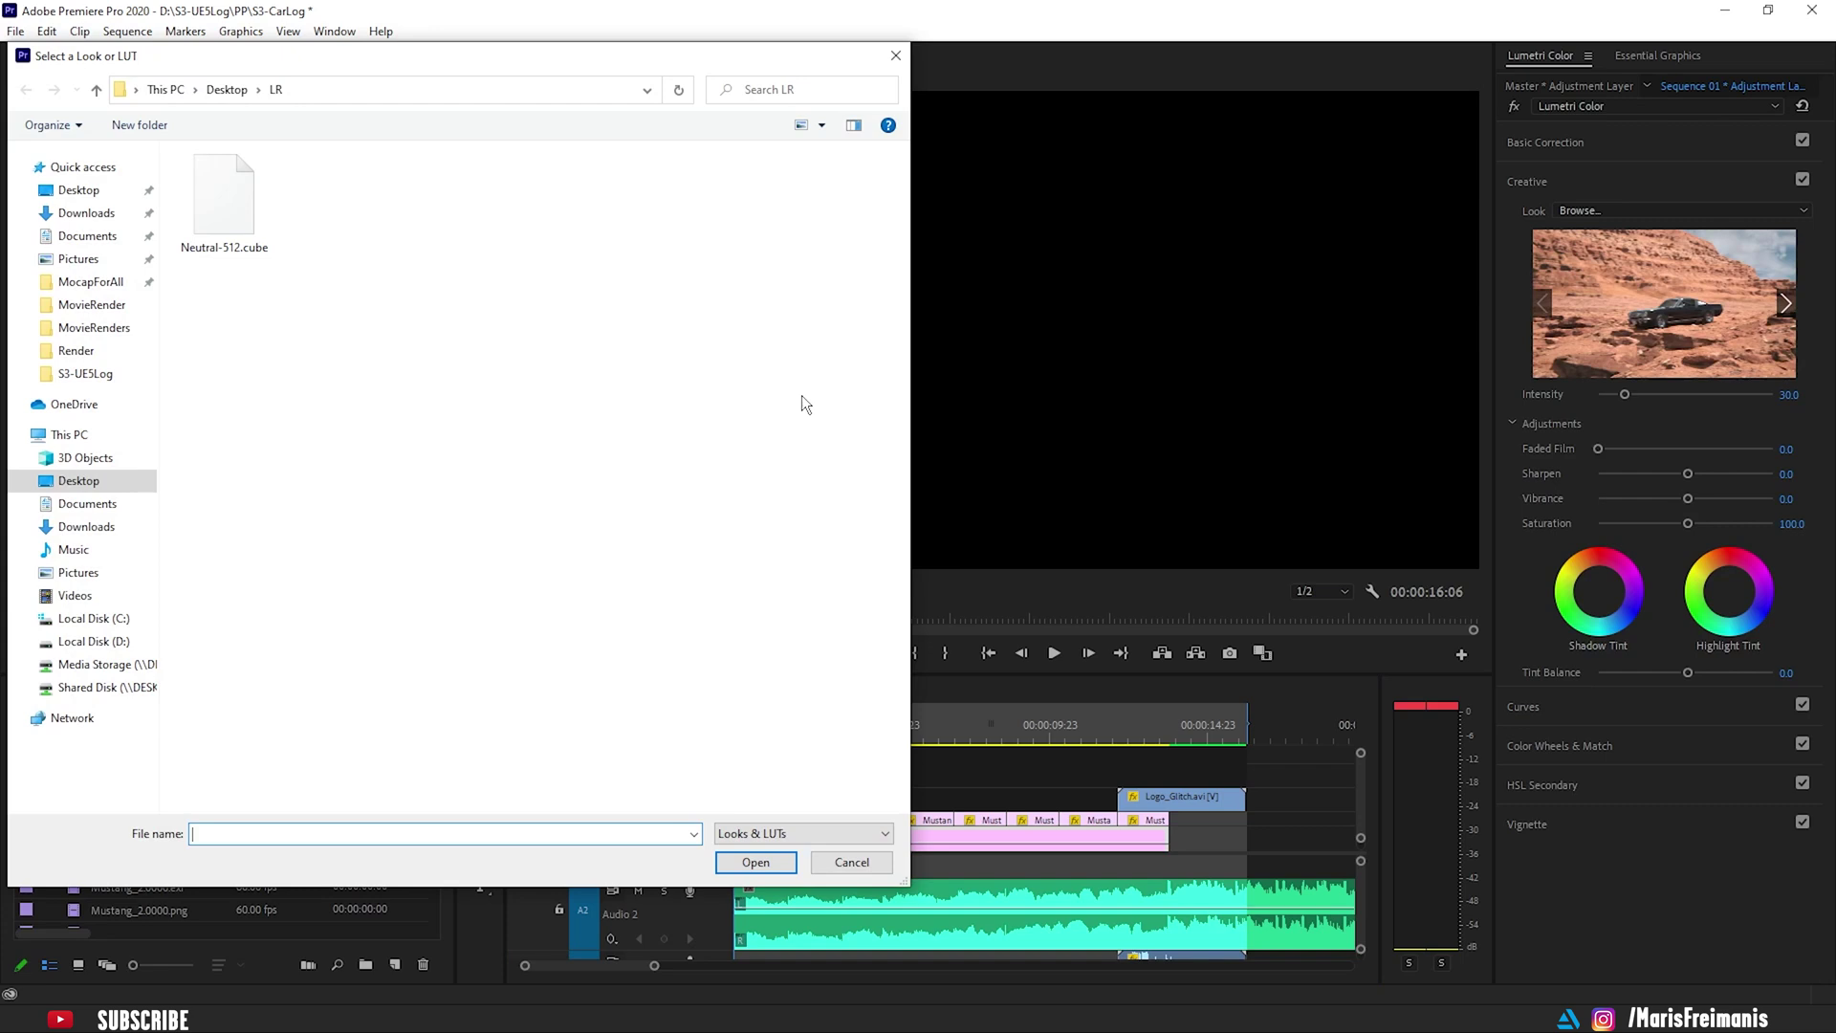
{"action": "left_click", "coordinate": [217, 218]}
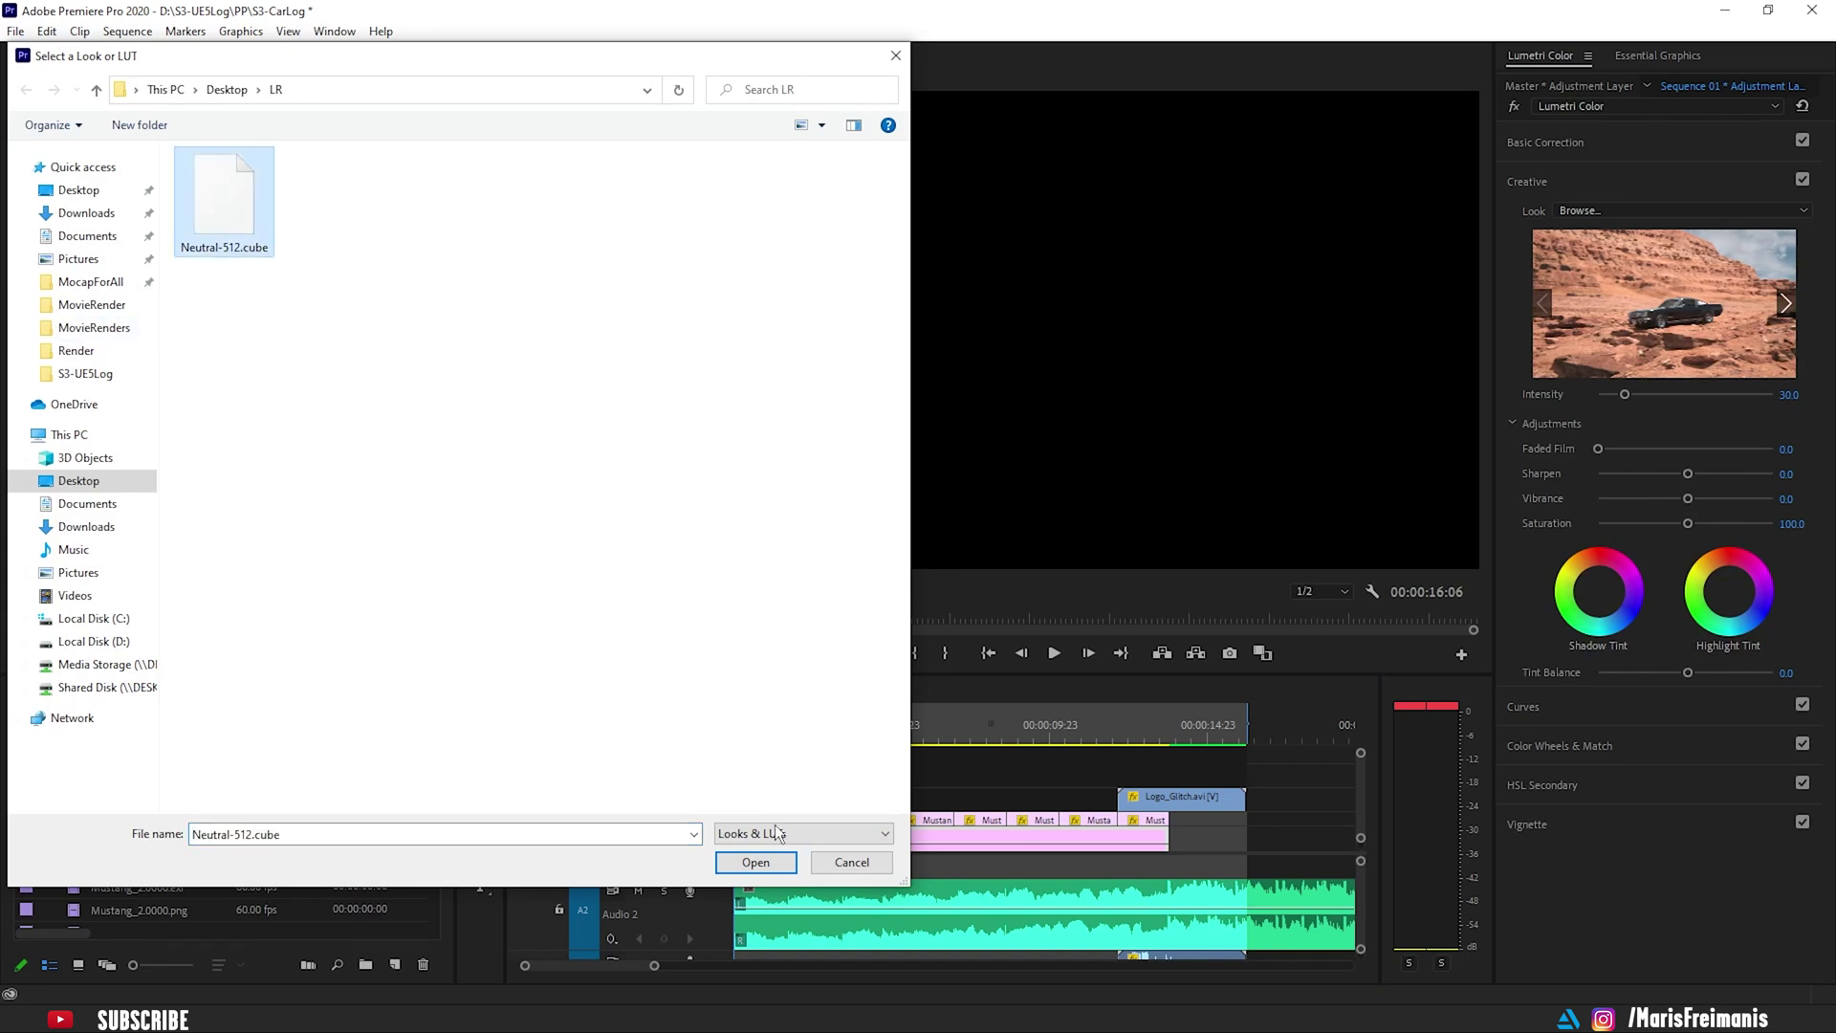
{"action": "left_click", "coordinate": [776, 864]}
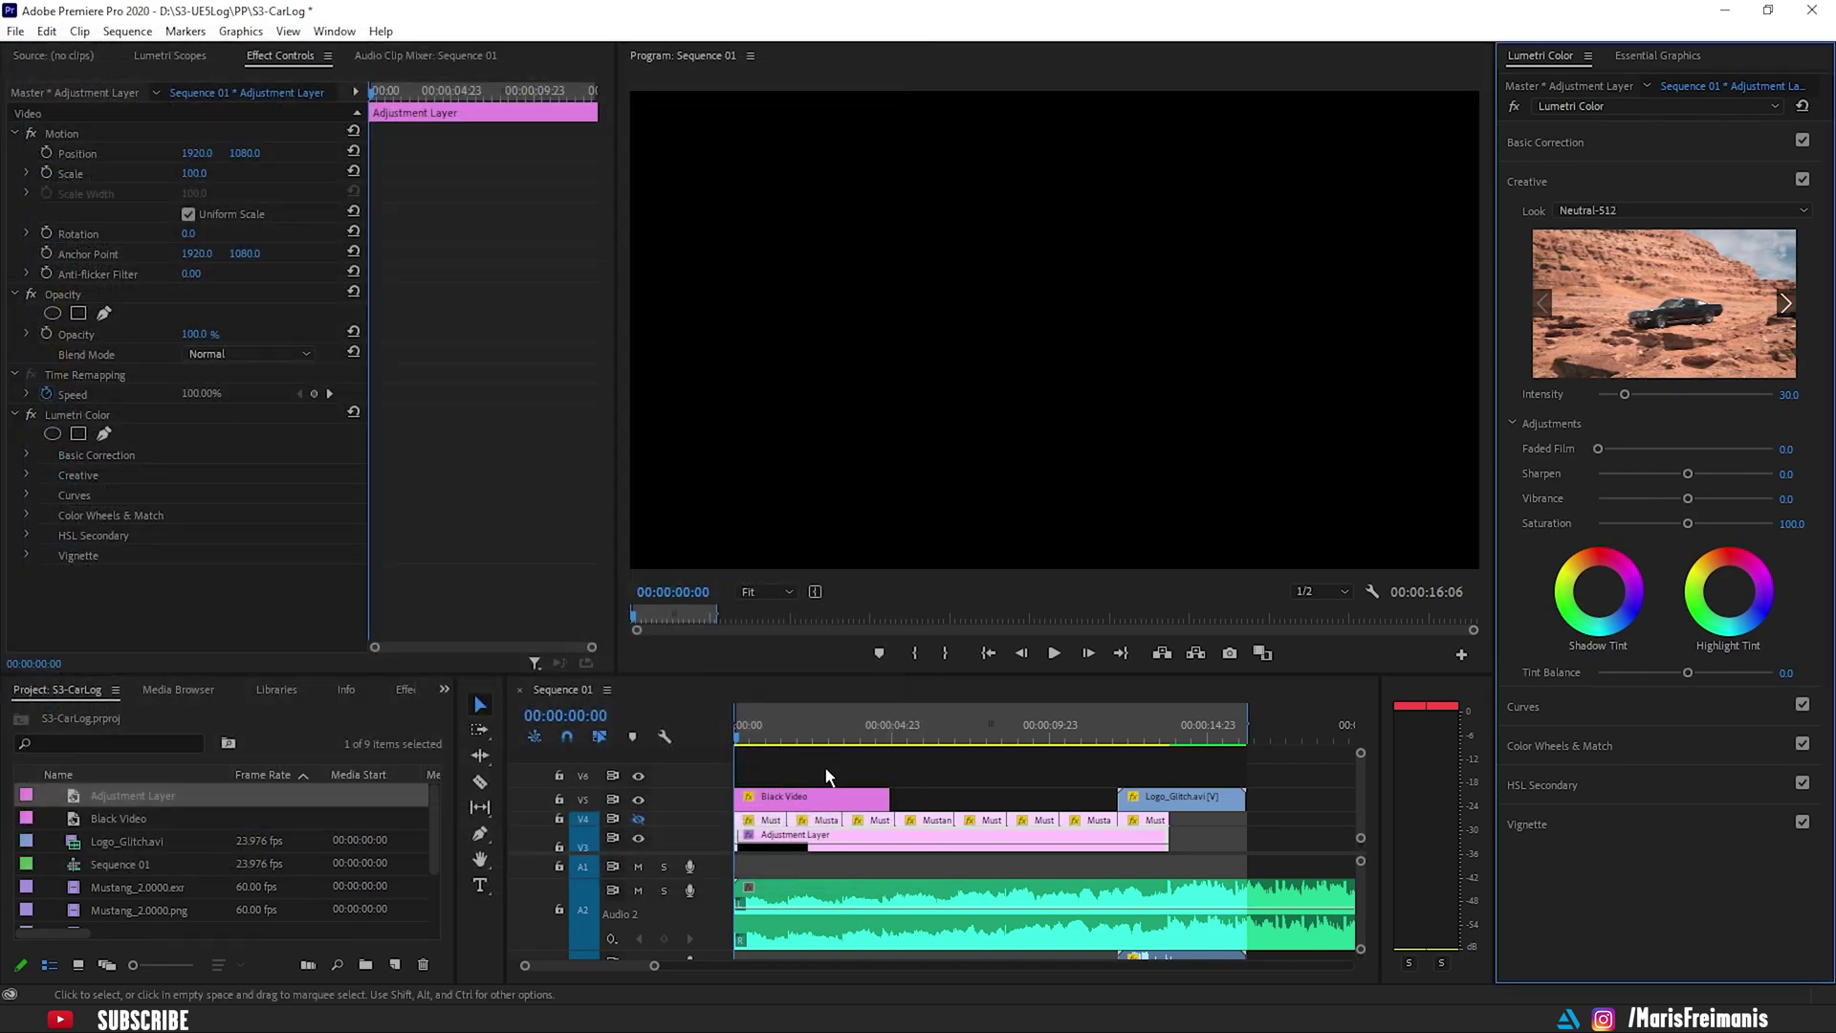